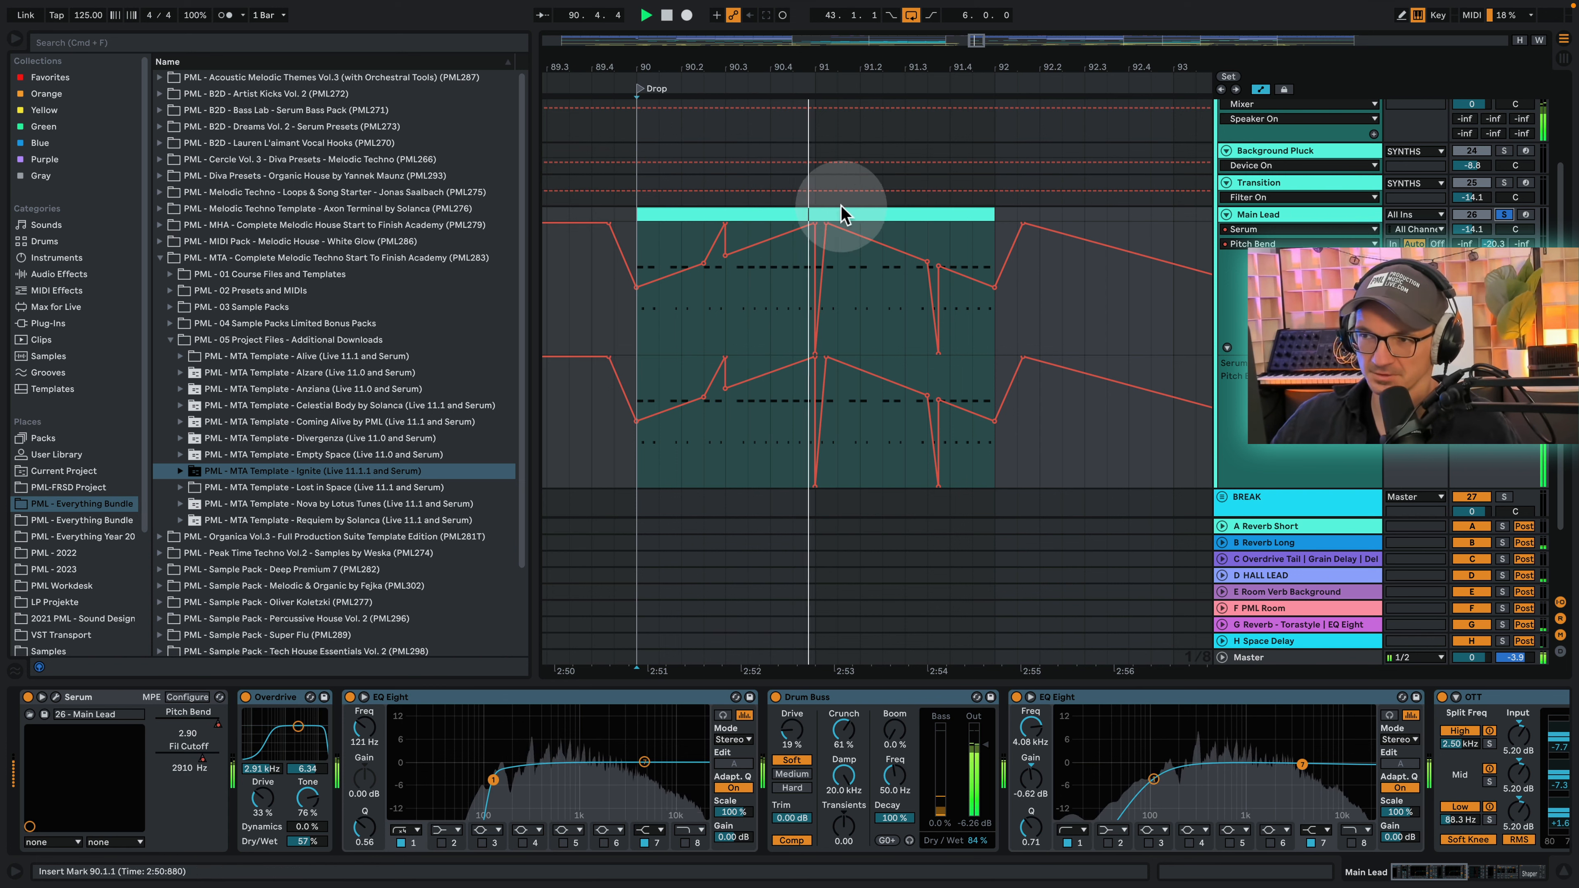
Step: Open the Main Lead's MIDI clip at the drop and examine its C#2 and C#1 note pattern during playback
{"action": "double_click", "coordinate": [788, 212]}
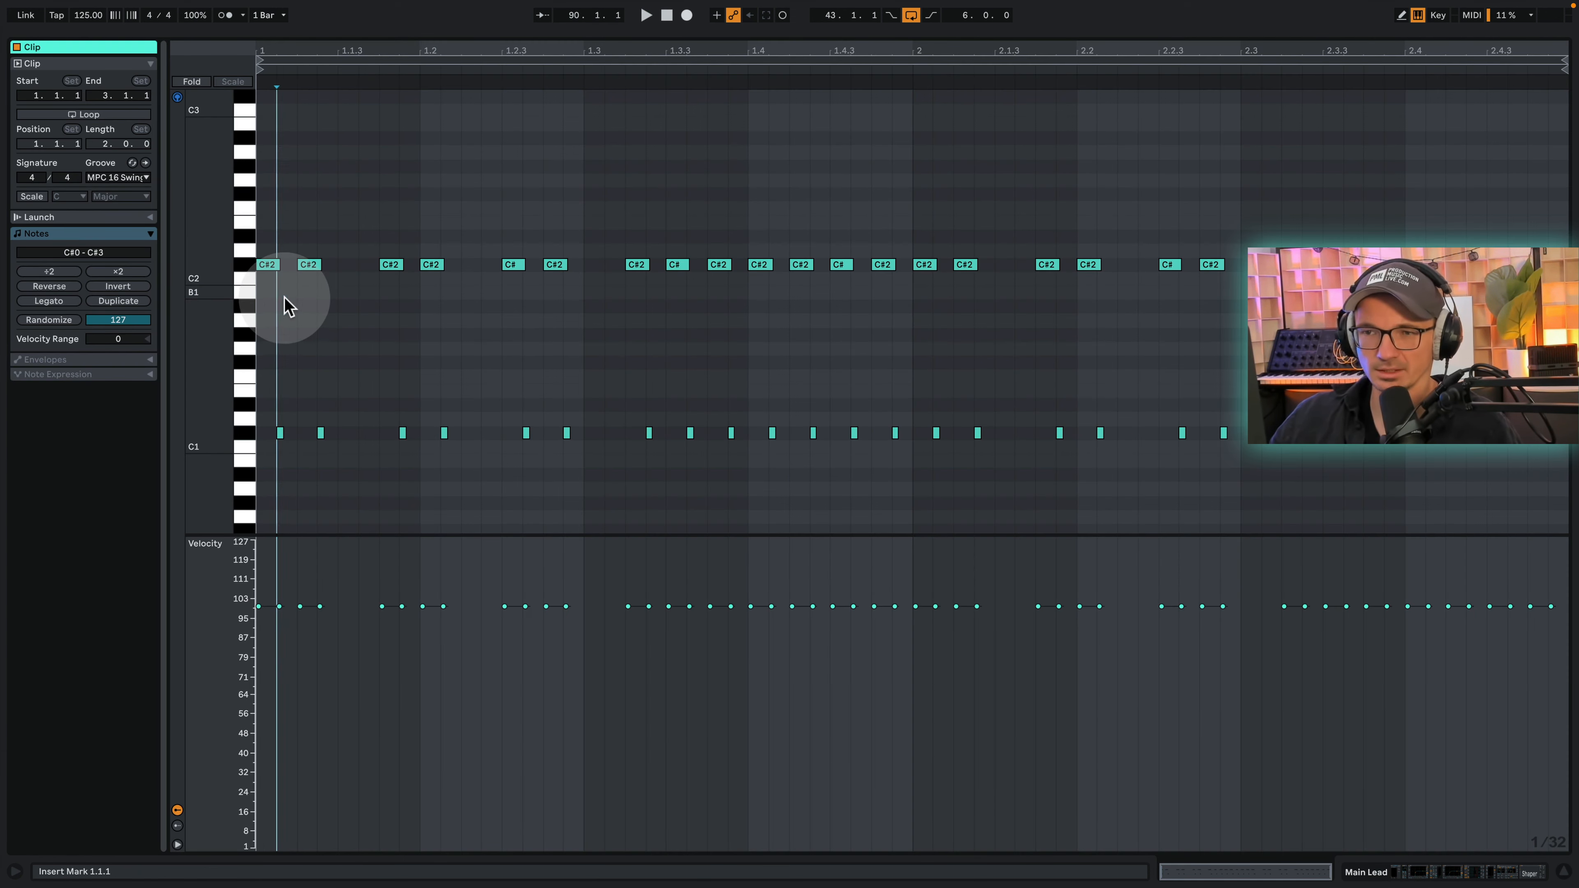
{"action": "left_click_drag", "start_coordinate": [286, 332], "coordinate": [355, 480]}
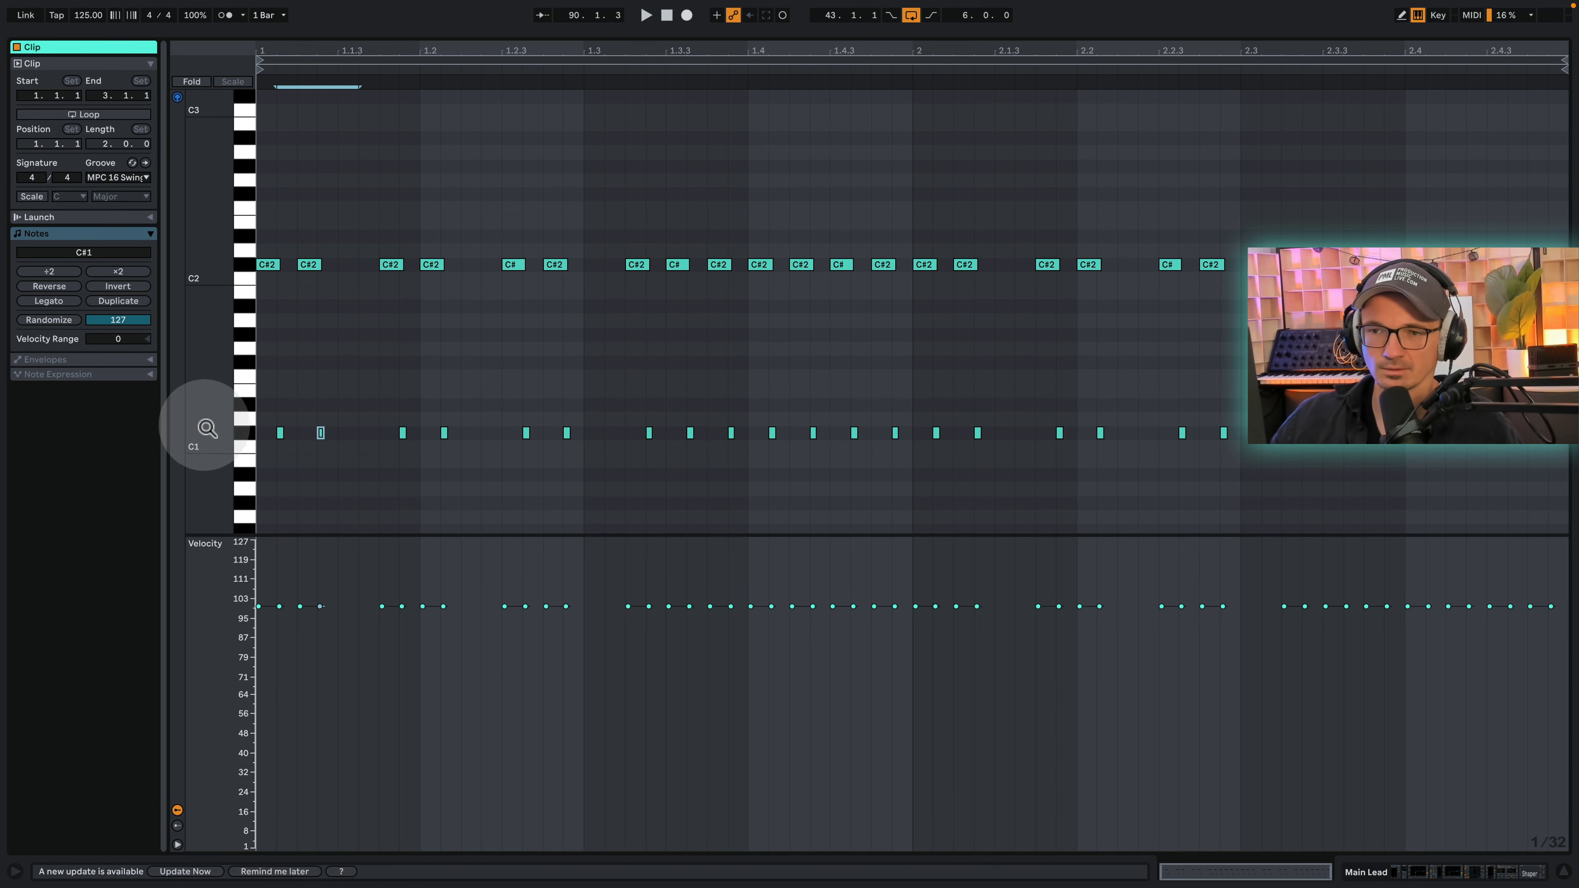
{"action": "left_click_drag", "start_coordinate": [205, 425], "coordinate": [216, 413]}
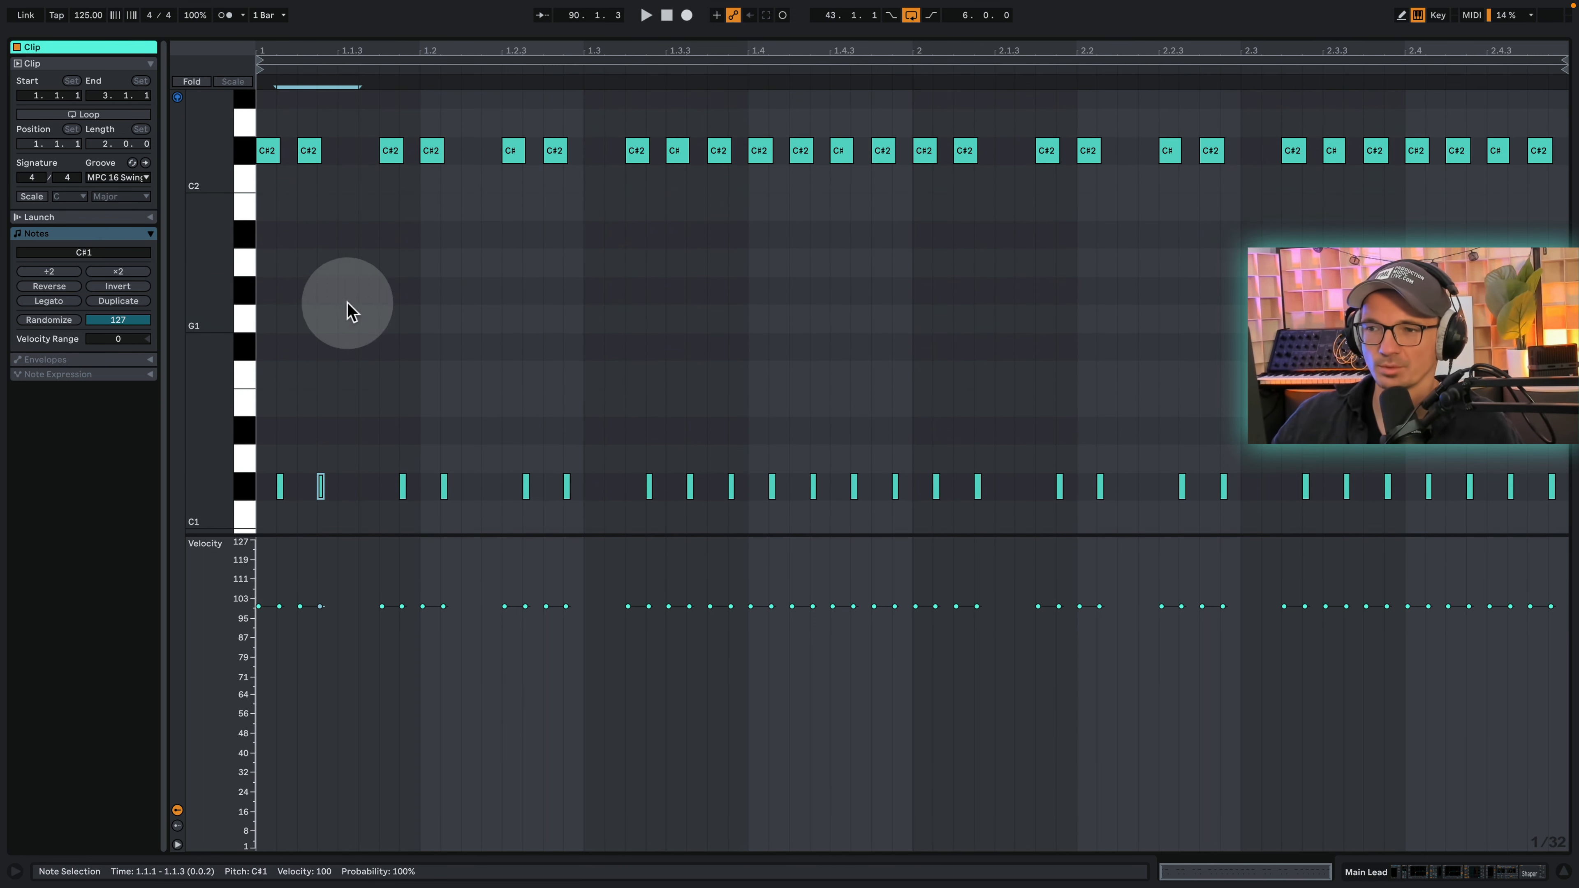
{"action": "key", "text": "space"}
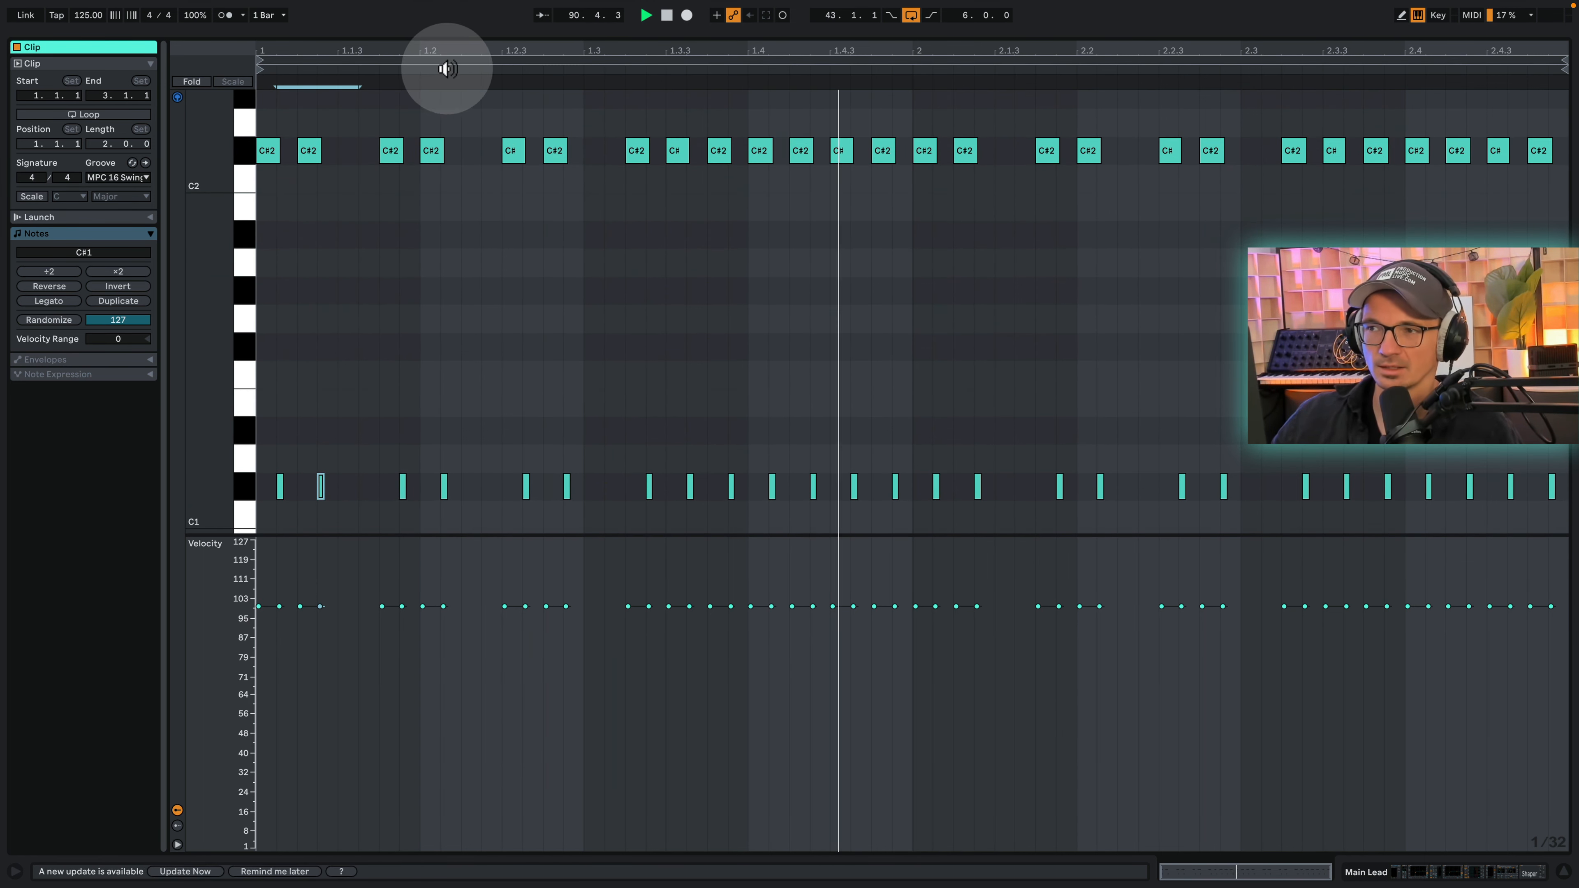
{"action": "mouse_move", "coordinate": [347, 52]}
{"action": "left_mouse_down"}
{"action": "mouse_move", "coordinate": [328, 42]}
{"action": "mouse_move", "coordinate": [373, 60]}
{"action": "left_mouse_up"}
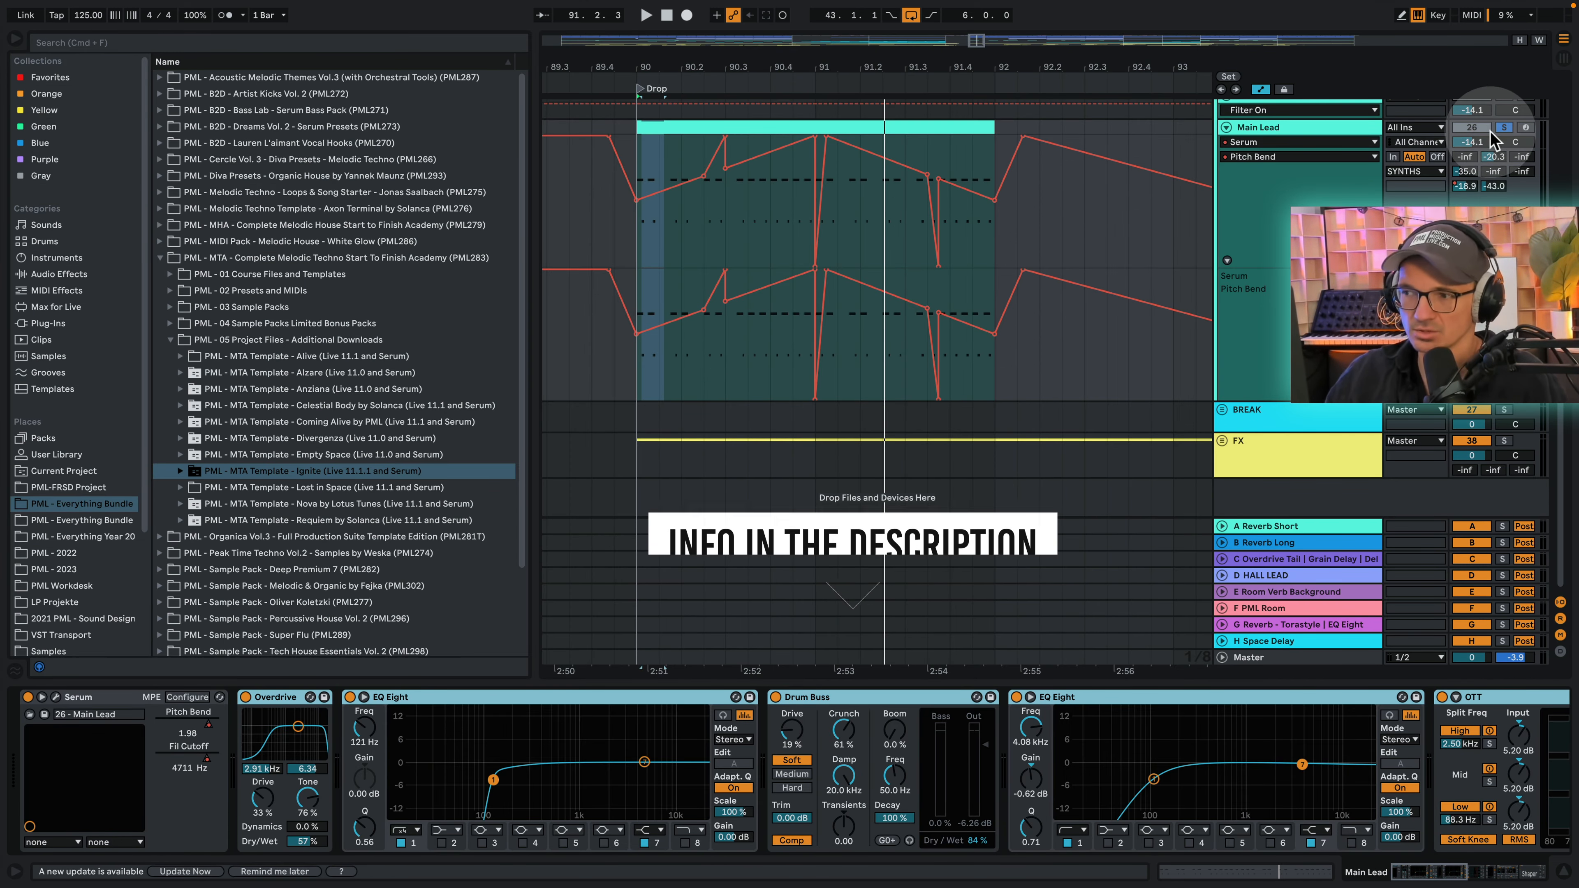
Step: Unsolo the Main Lead, play the drop in the full mix, and solo the track again
{"action": "left_click", "coordinate": [1505, 126]}
{"action": "key", "text": "space"}
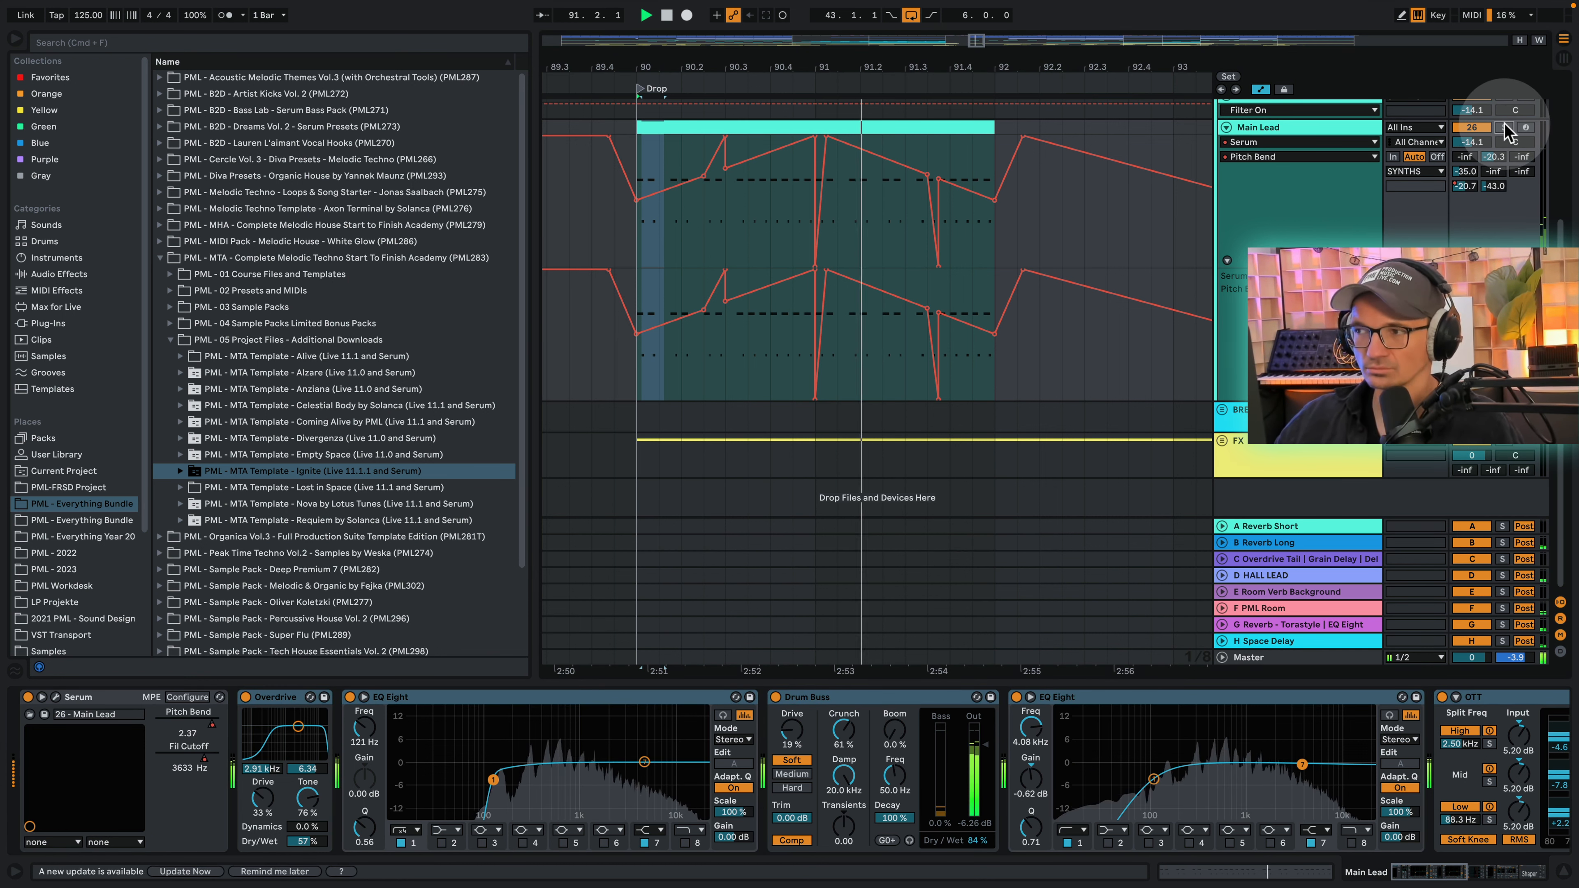
{"action": "key", "text": "space"}
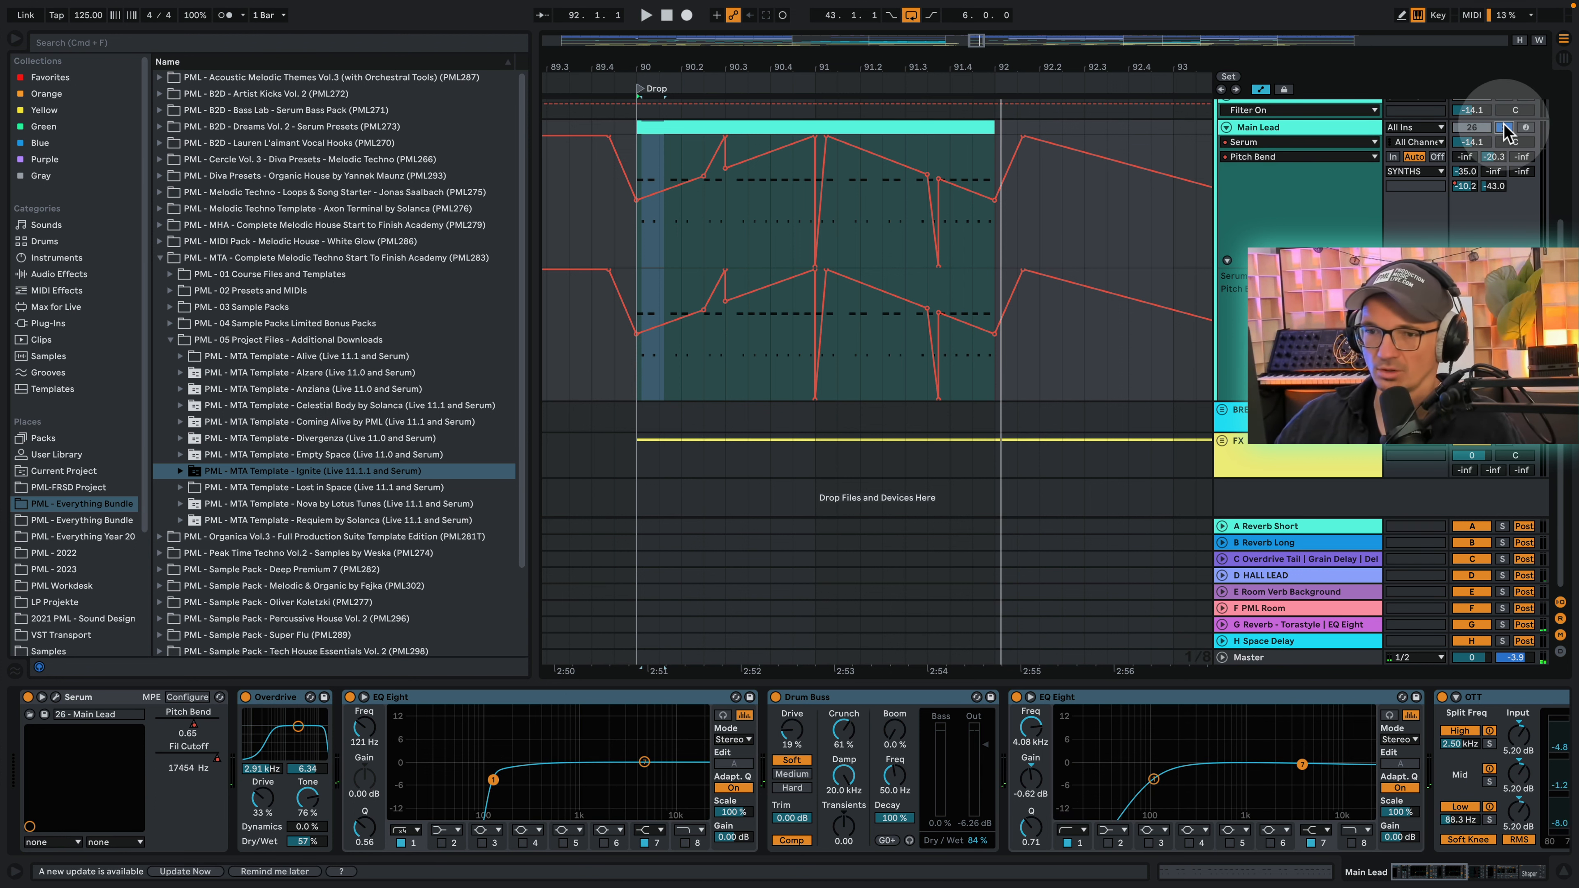
Step: Deactivate all audio effects after Serum on the Main Lead, from Overdrive through Utility
{"action": "left_click", "coordinate": [273, 697]}
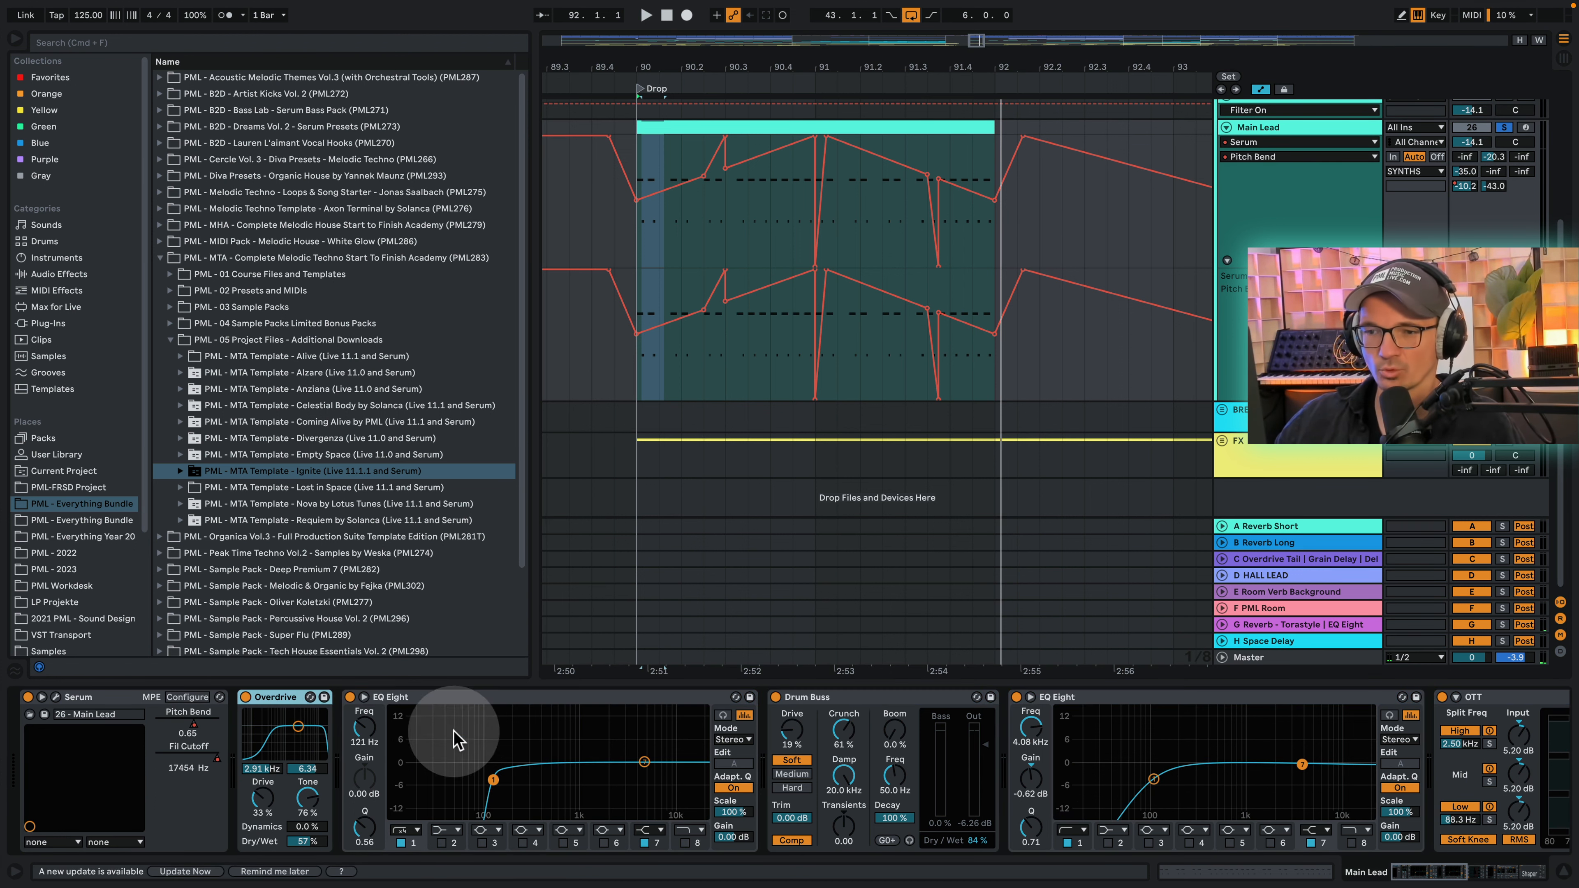
{"action": "left_click", "coordinate": [1463, 878]}
{"action": "left_click", "coordinate": [954, 803]}
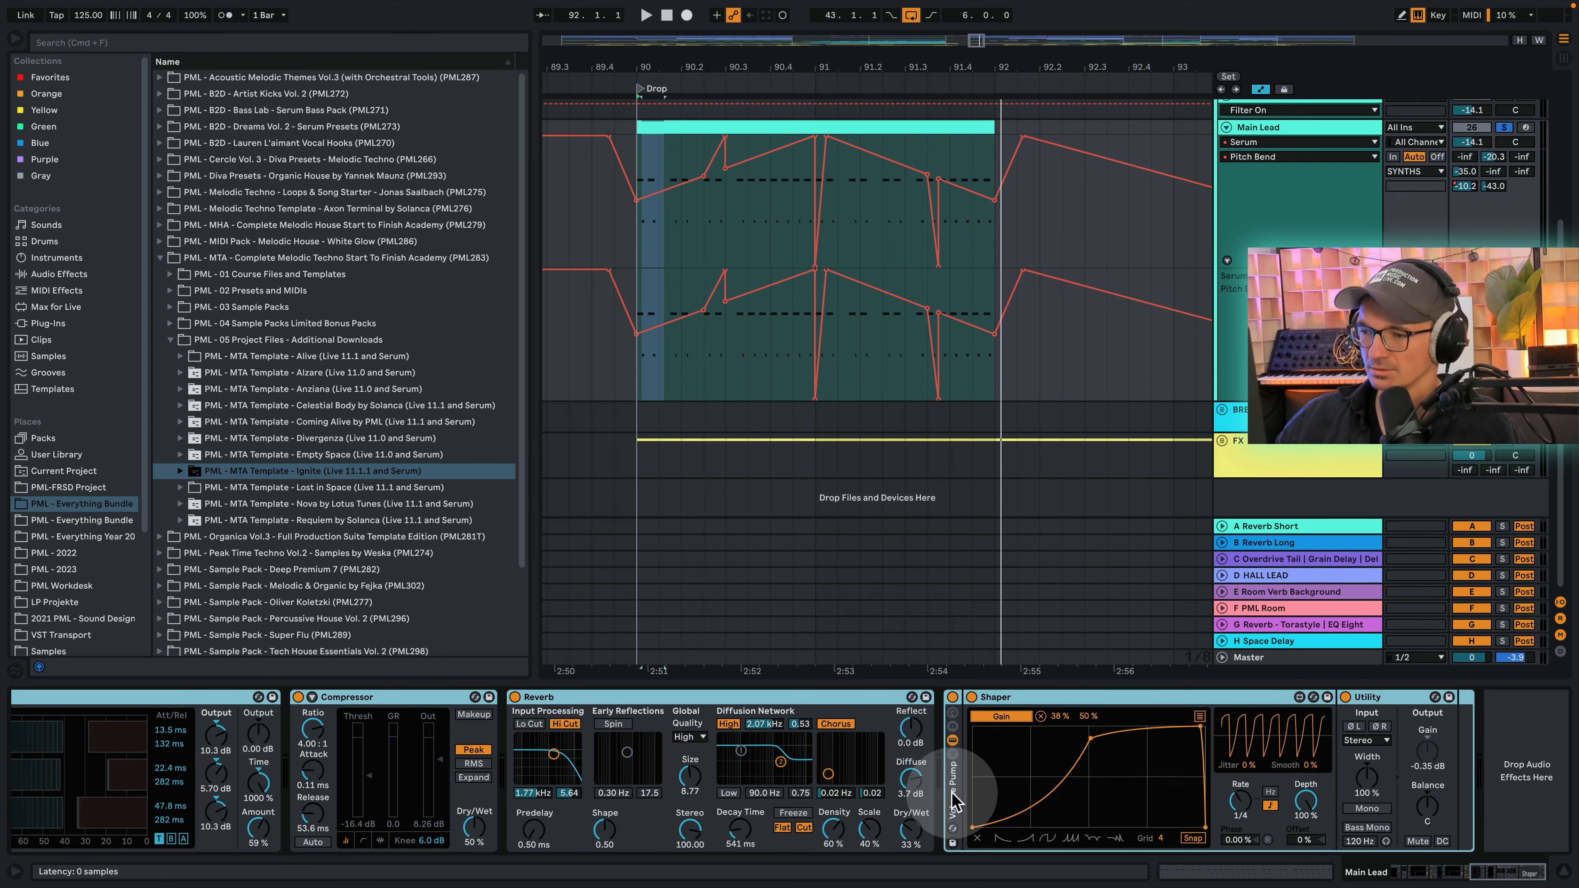
{"action": "key", "text": "0"}
{"action": "left_click_drag", "start_coordinate": [1508, 876], "coordinate": [1378, 862]}
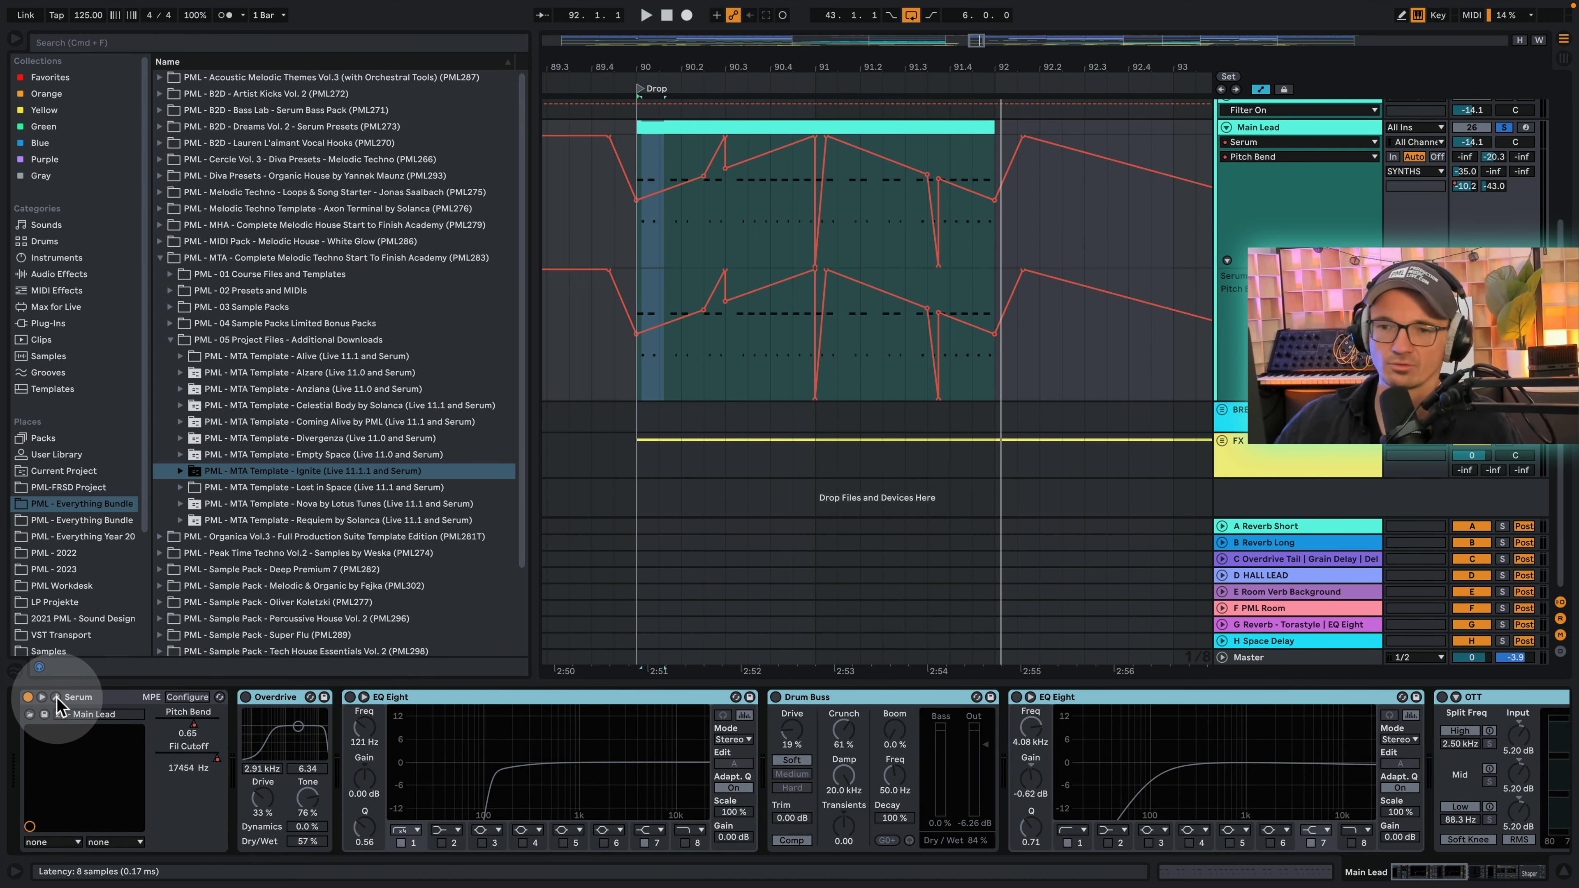
Step: Play the drop to hear the Main Lead's Serum sound without its effects chain
{"action": "key", "text": "space"}
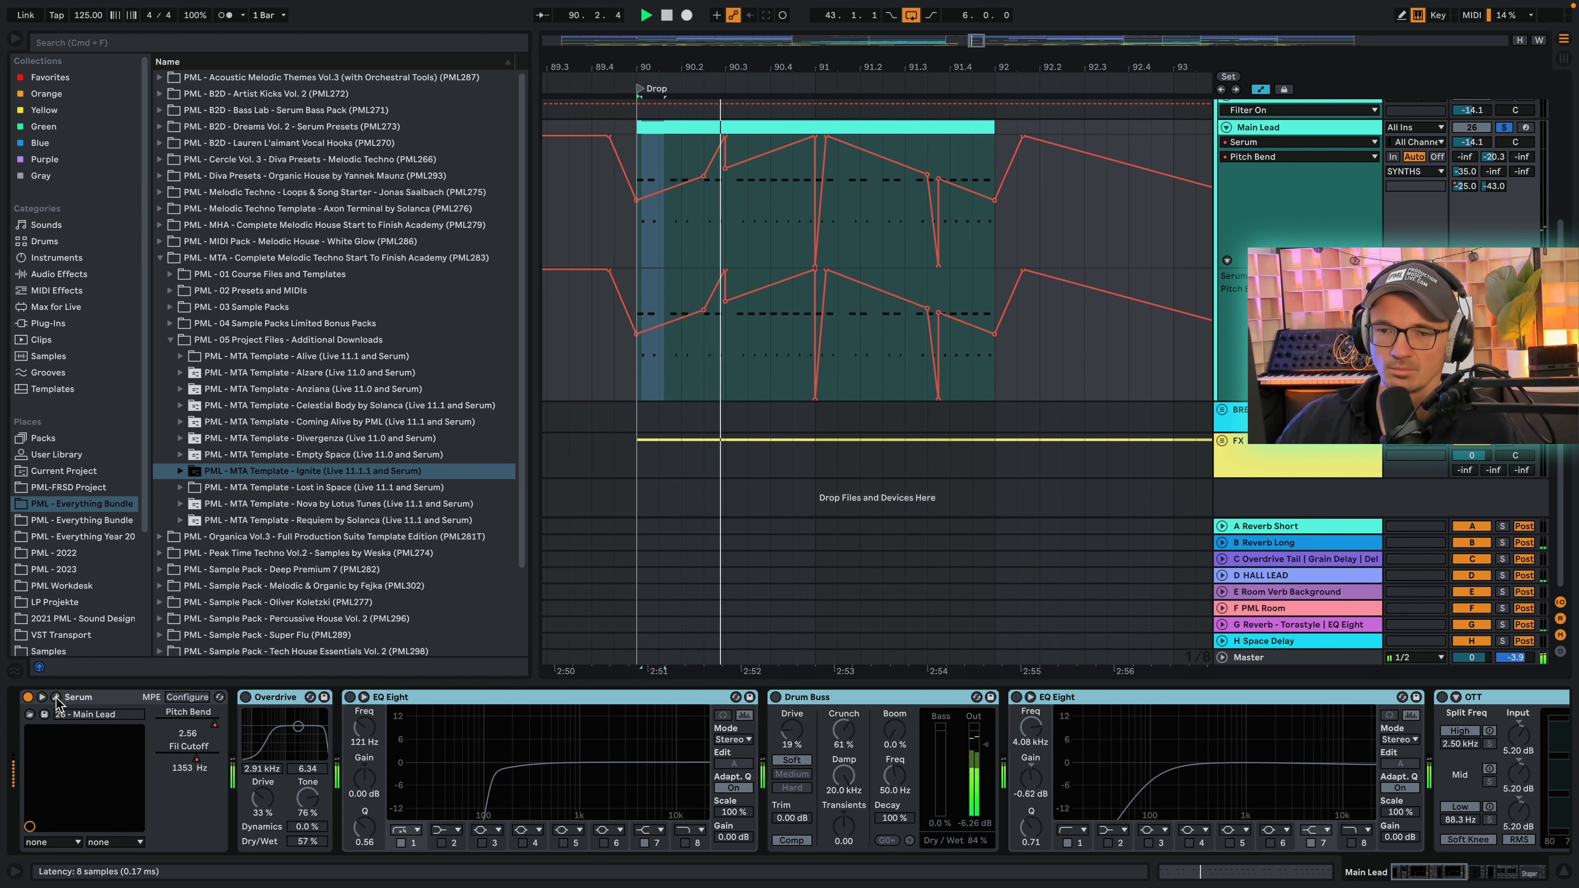
{"action": "left_click", "coordinate": [56, 698]}
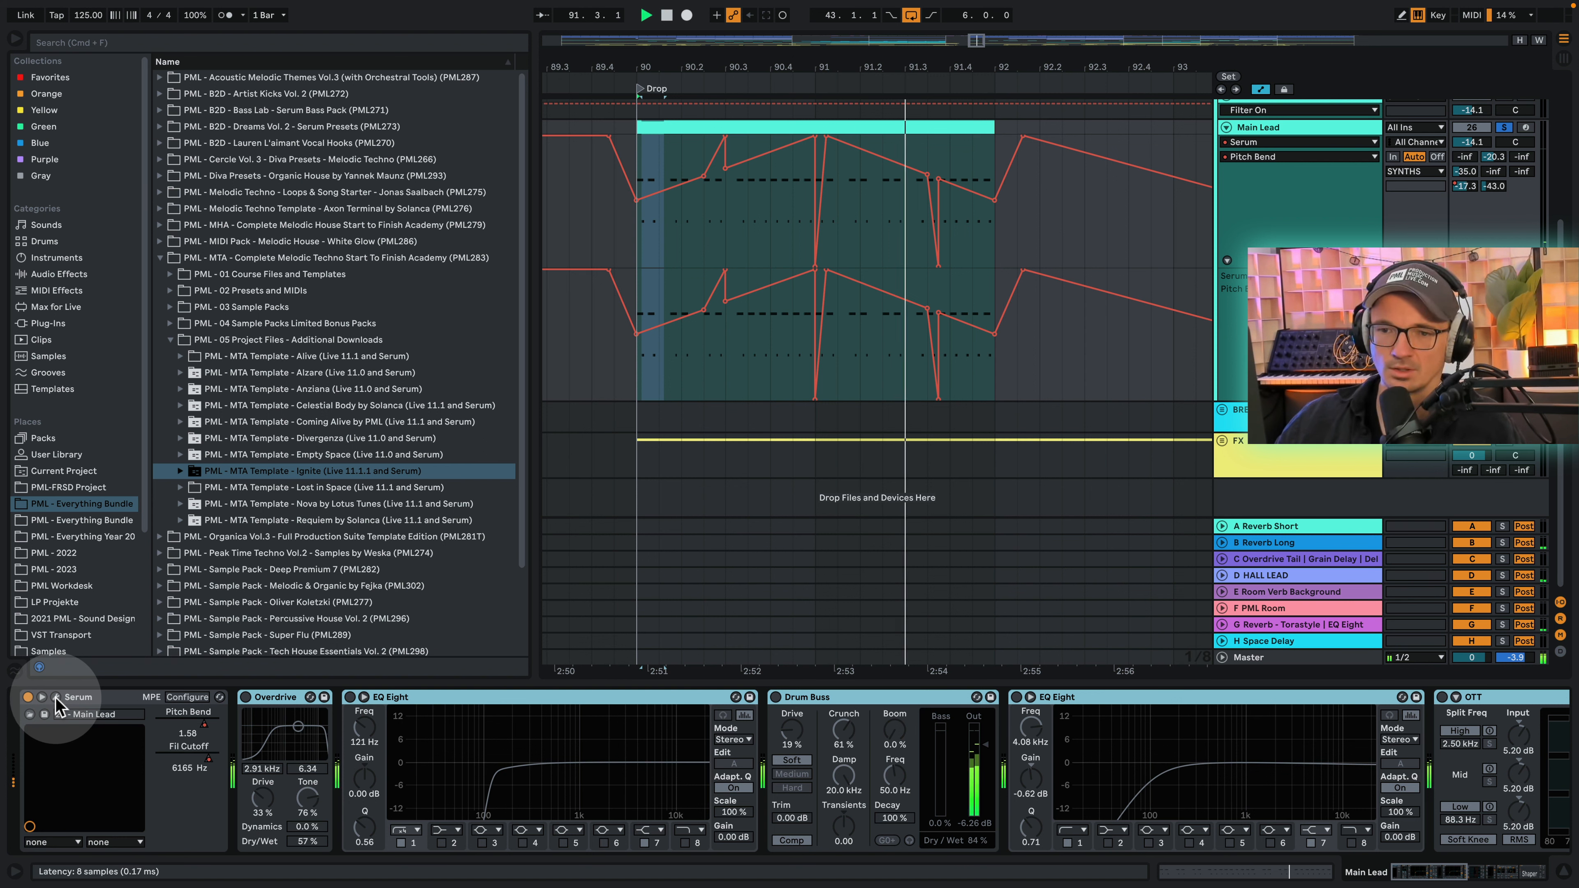
{"action": "key", "text": "space"}
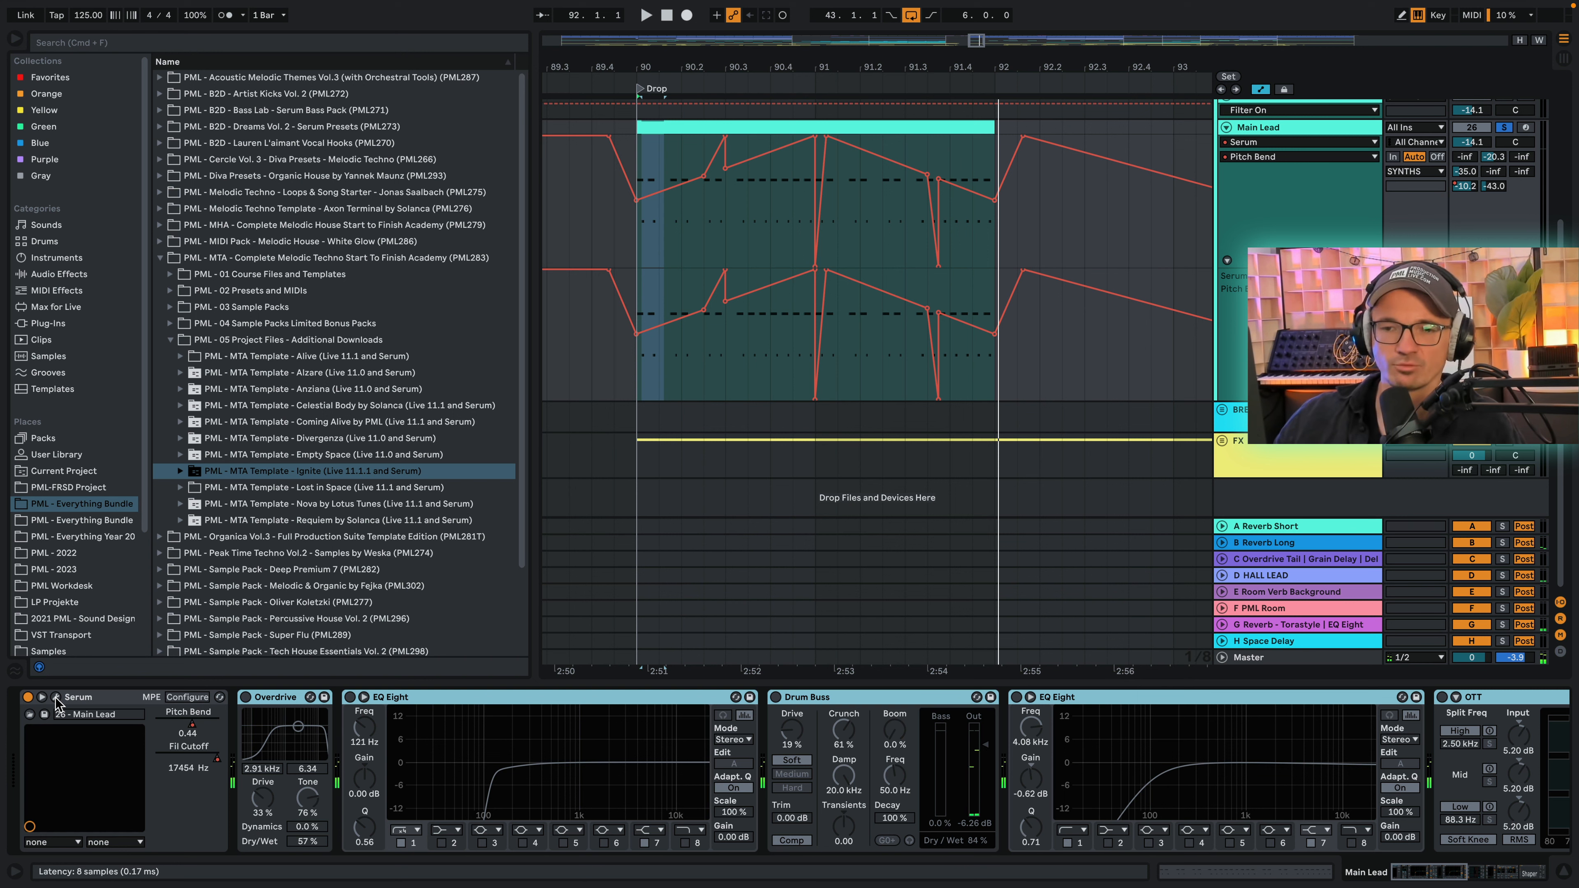
Step: Open Serum and try different unison detune amounts on oscillator A while the lead plays
{"action": "left_click", "coordinate": [56, 698]}
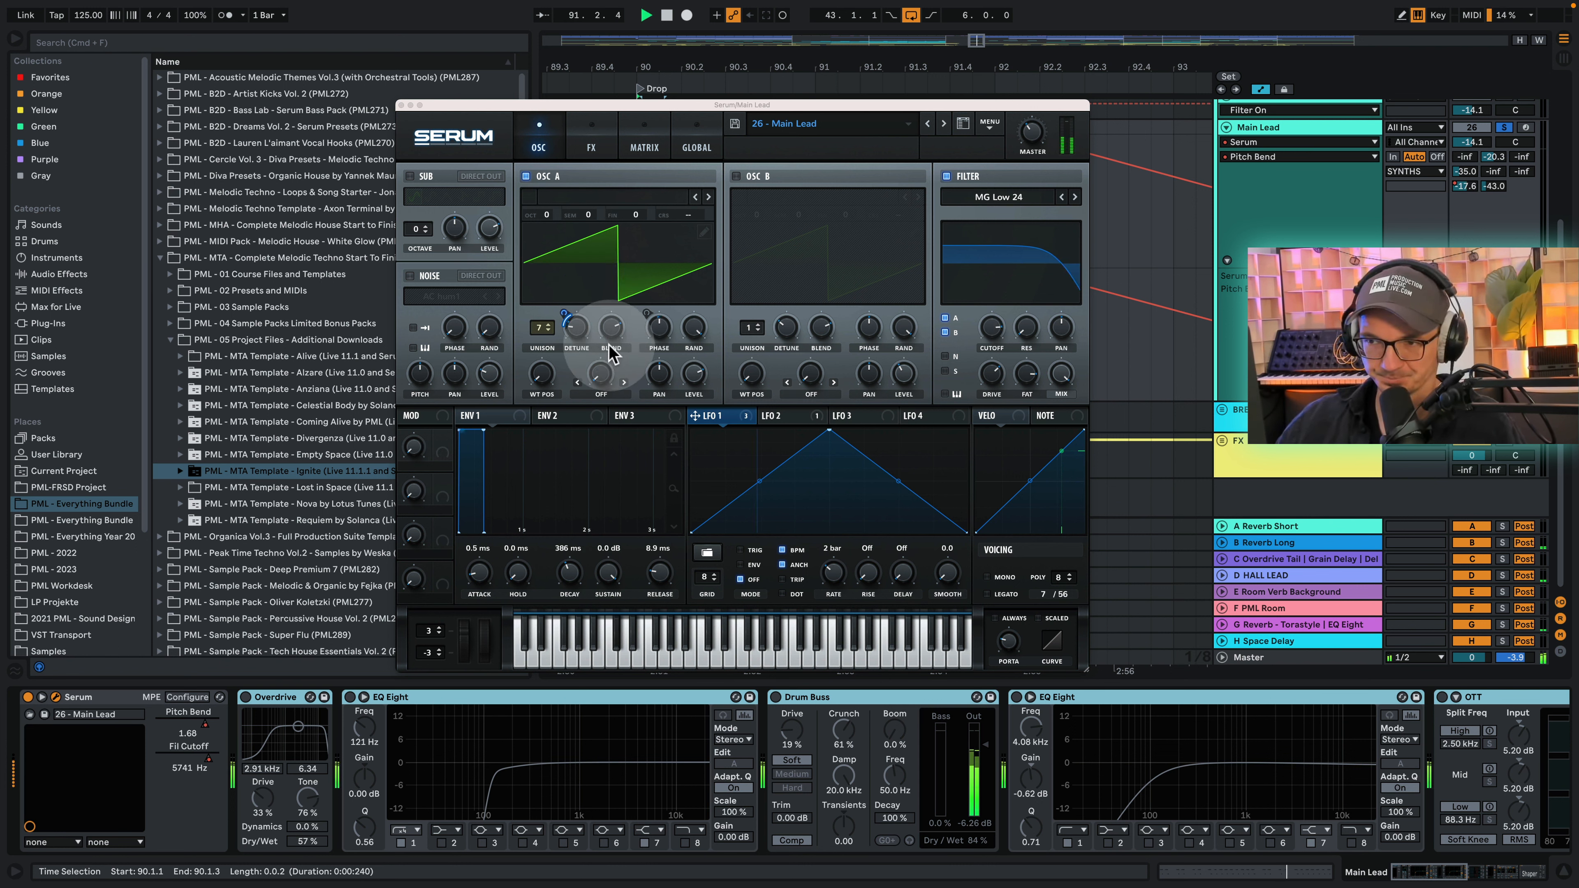
{"action": "key", "text": "space"}
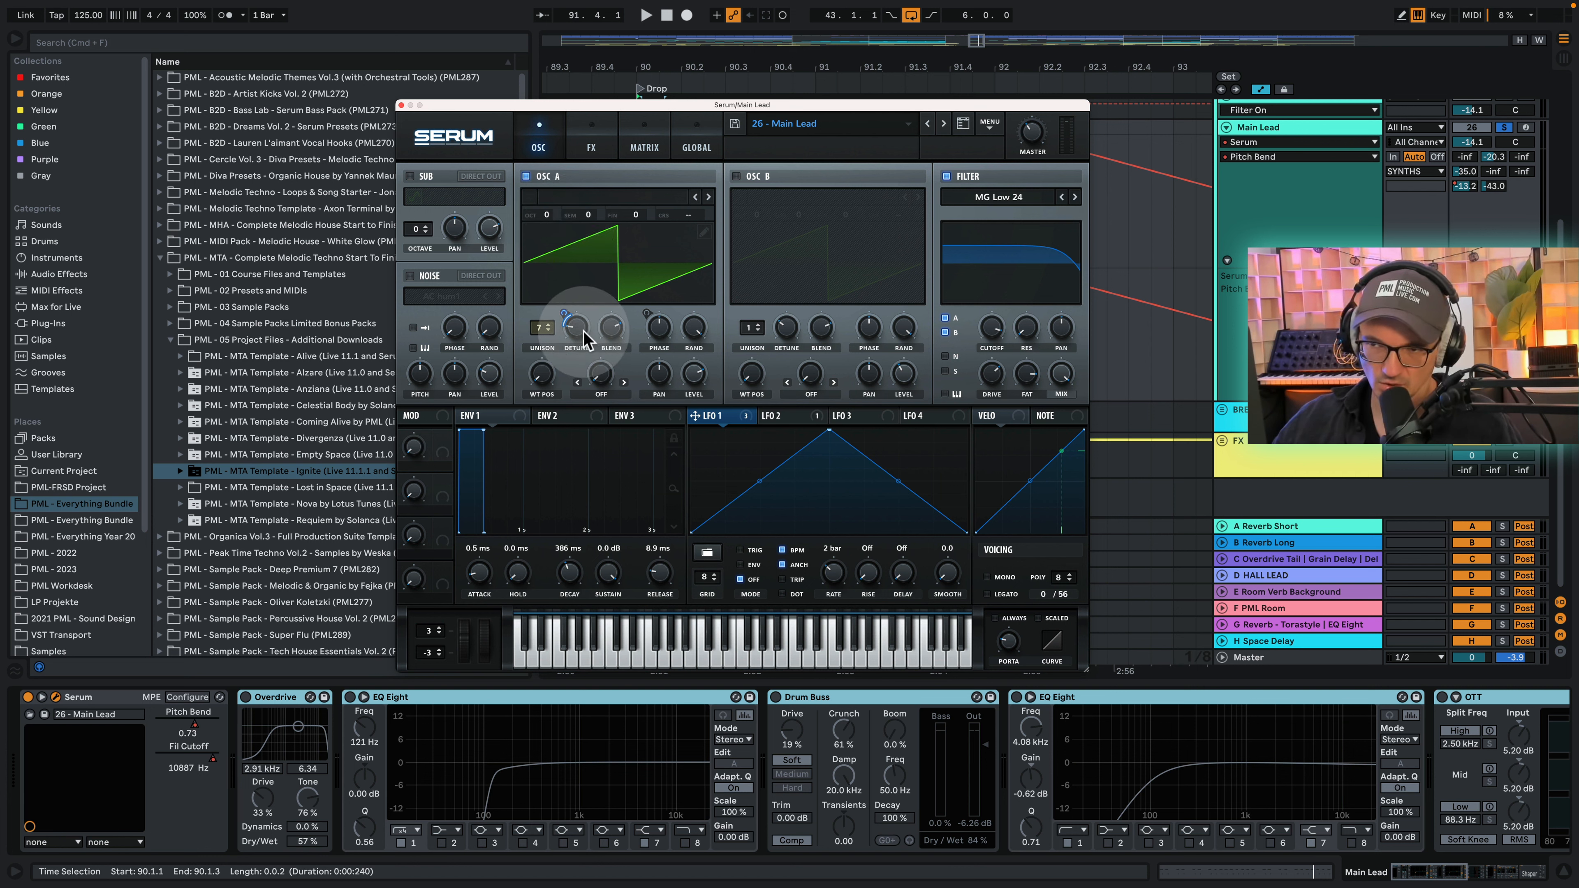
{"action": "key", "text": "space"}
{"action": "left_click_drag", "start_coordinate": [587, 348], "coordinate": [653, 373]}
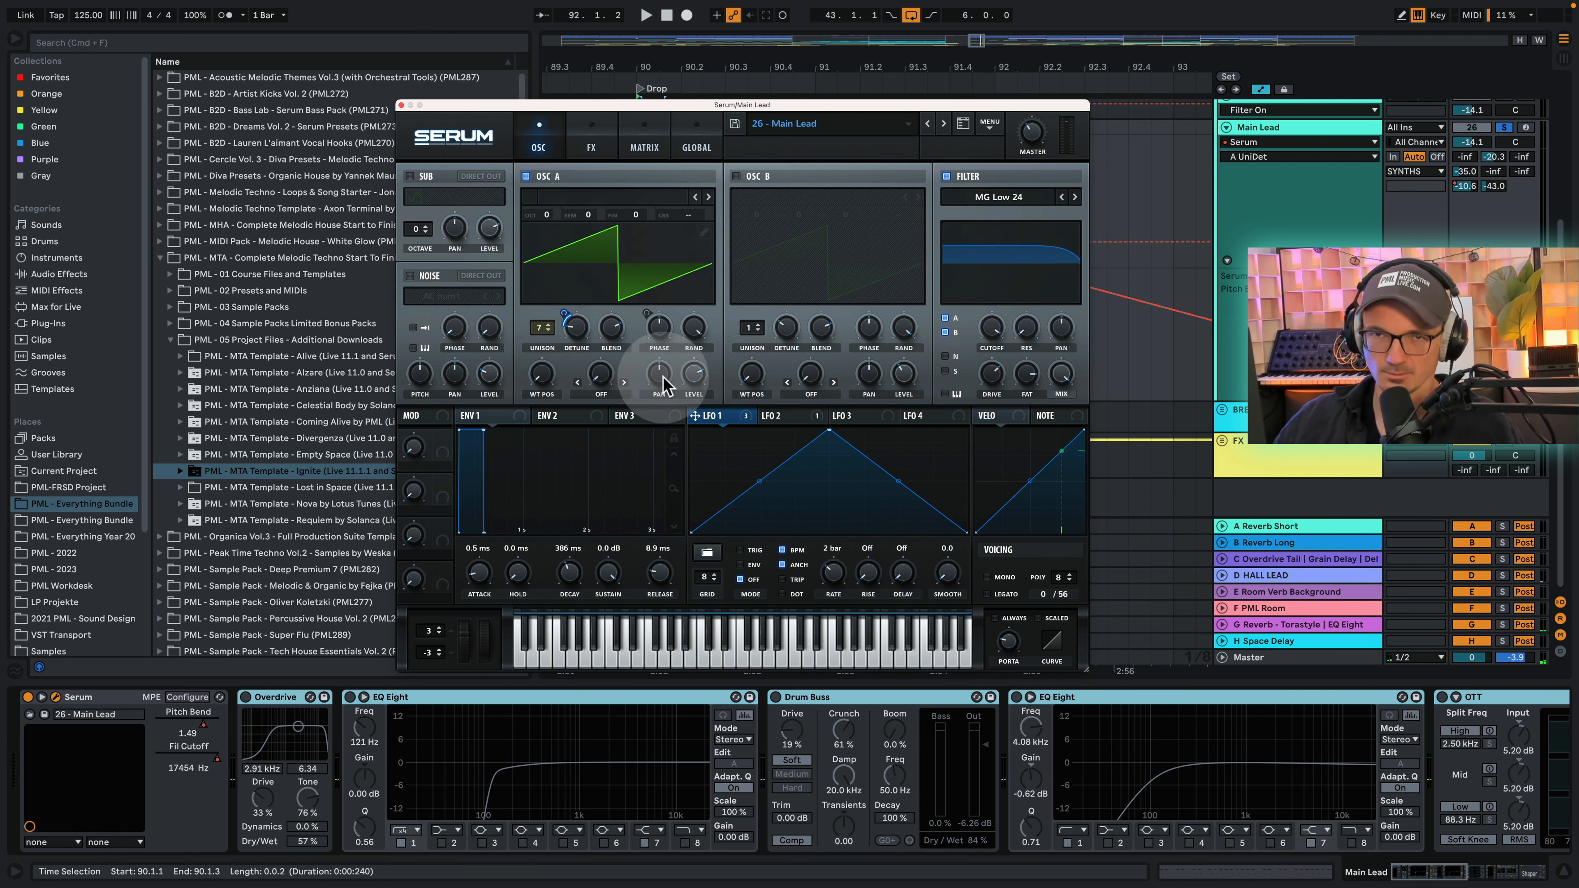
Step: Review Serum's effects rack from Distortion to Reverb and close the plugin window
{"action": "left_click", "coordinate": [592, 147]}
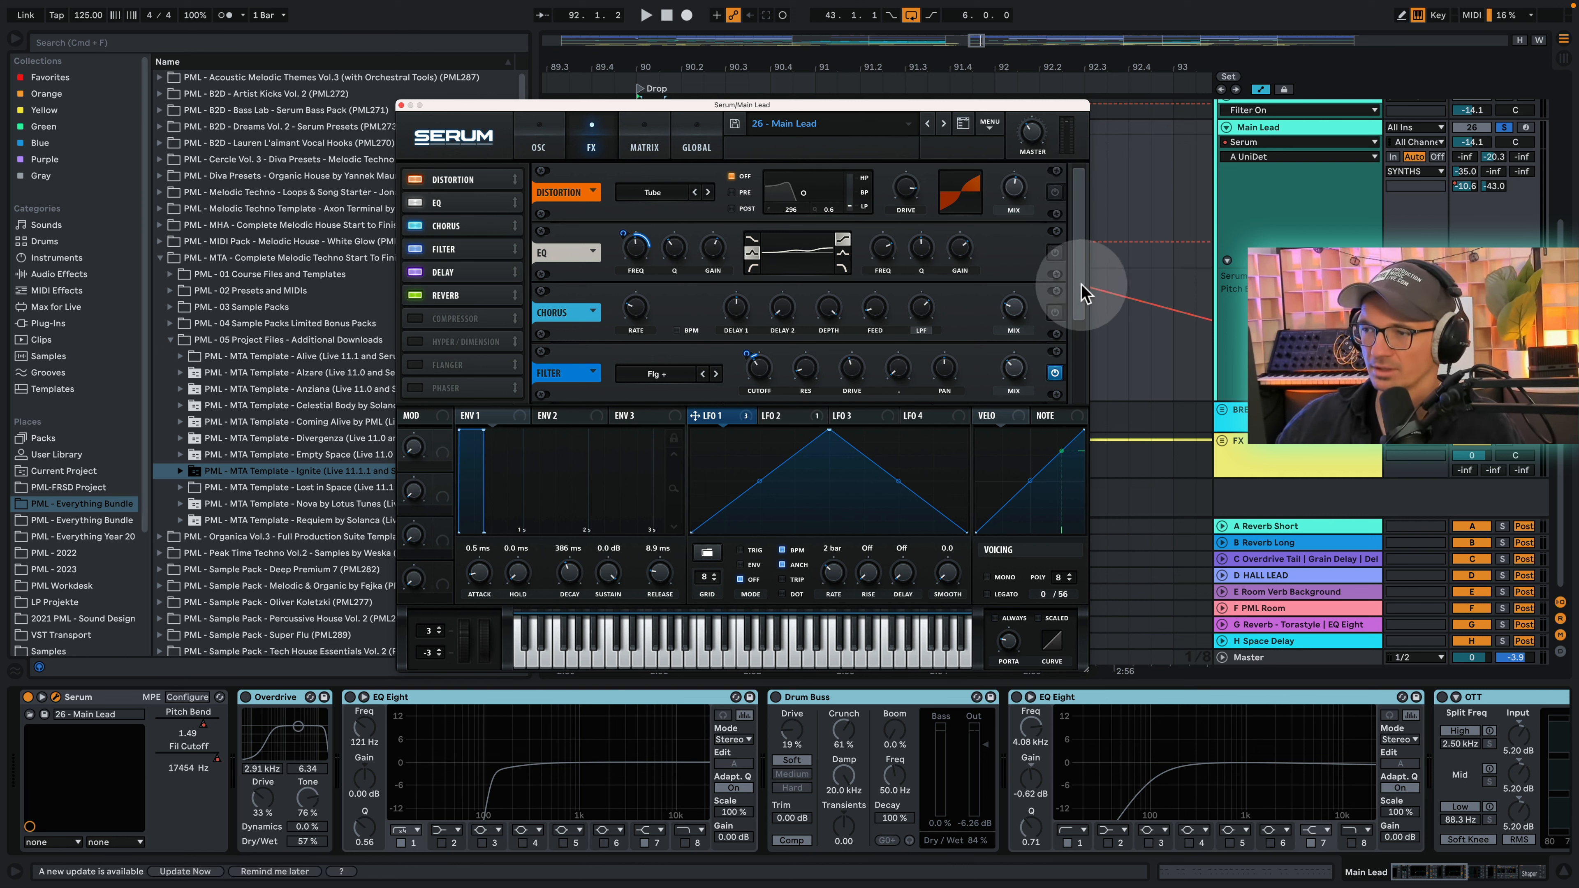
{"action": "scroll", "coordinate": [1076, 282], "scroll_direction": "down", "scroll_amount": 3}
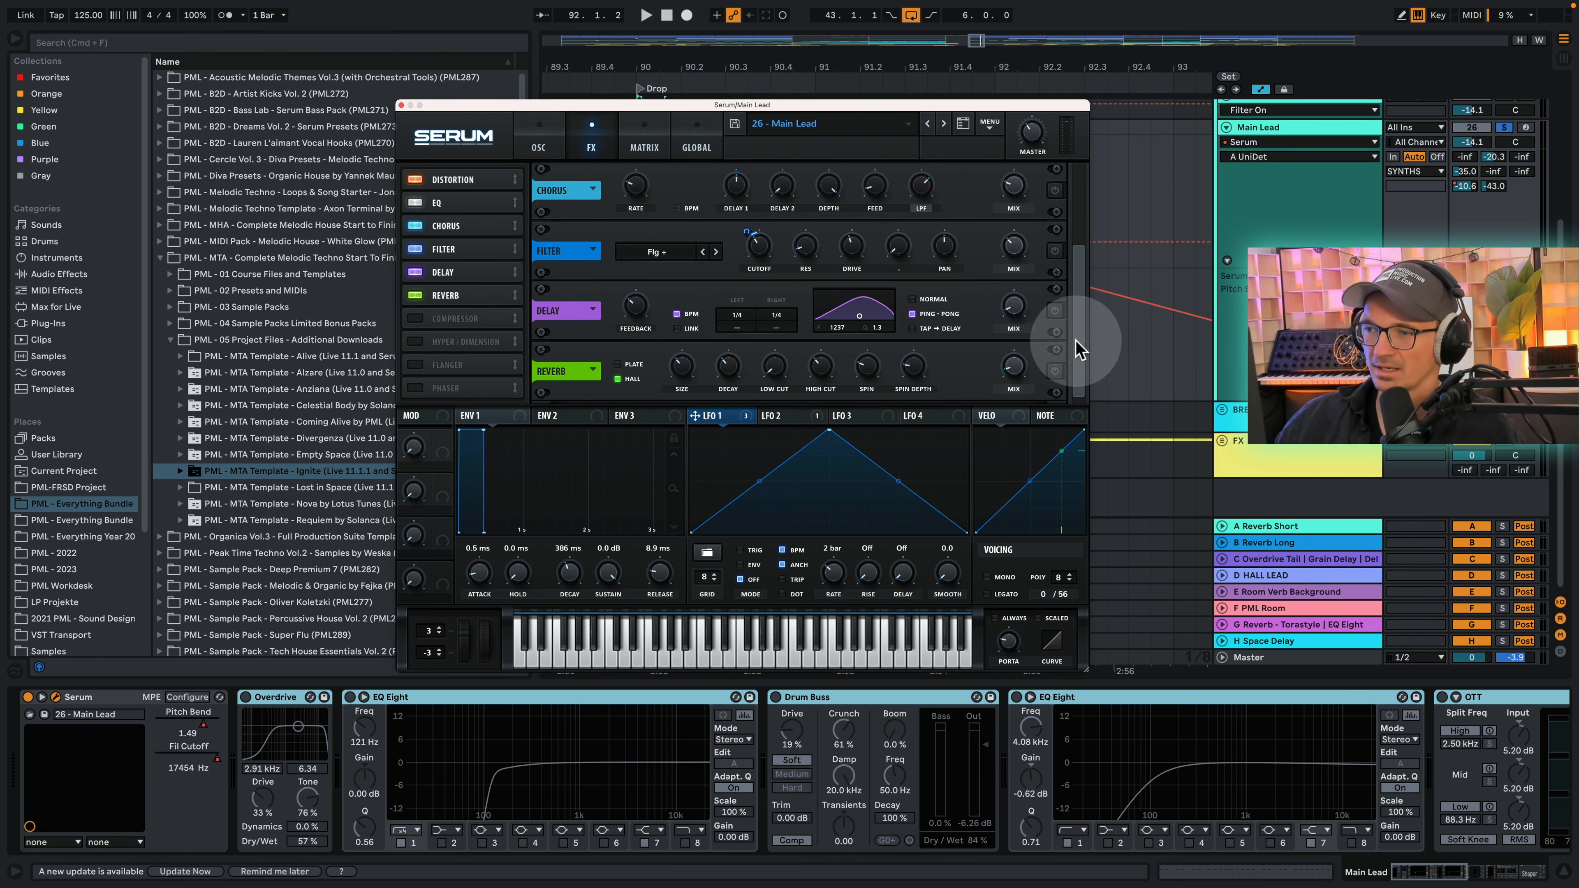
{"action": "left_click_drag", "start_coordinate": [1075, 335], "coordinate": [1079, 146]}
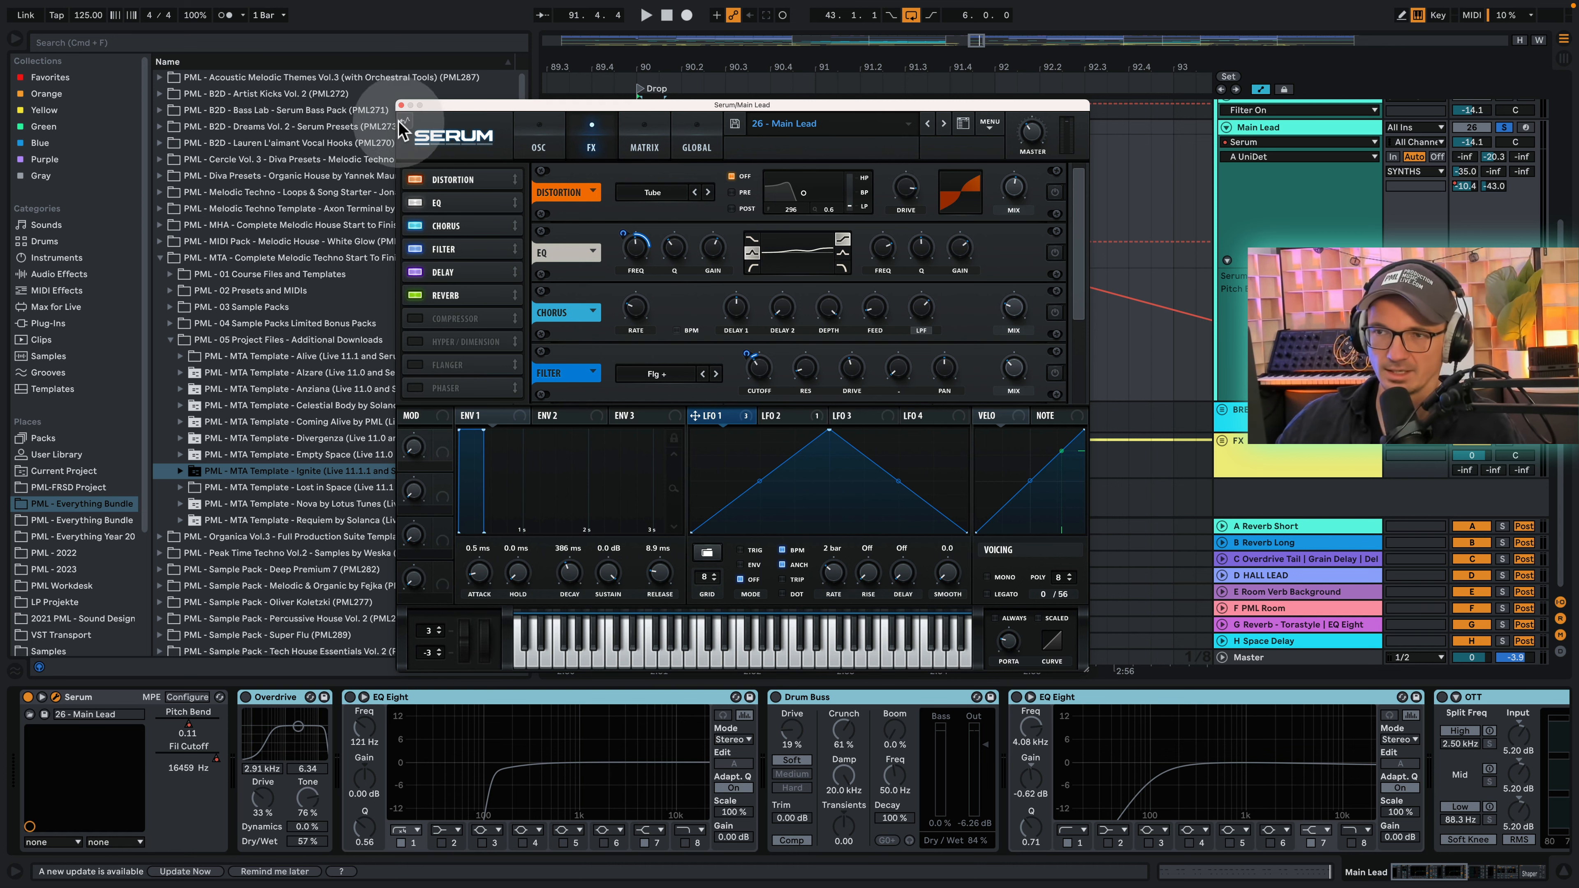
{"action": "left_click", "coordinate": [401, 106]}
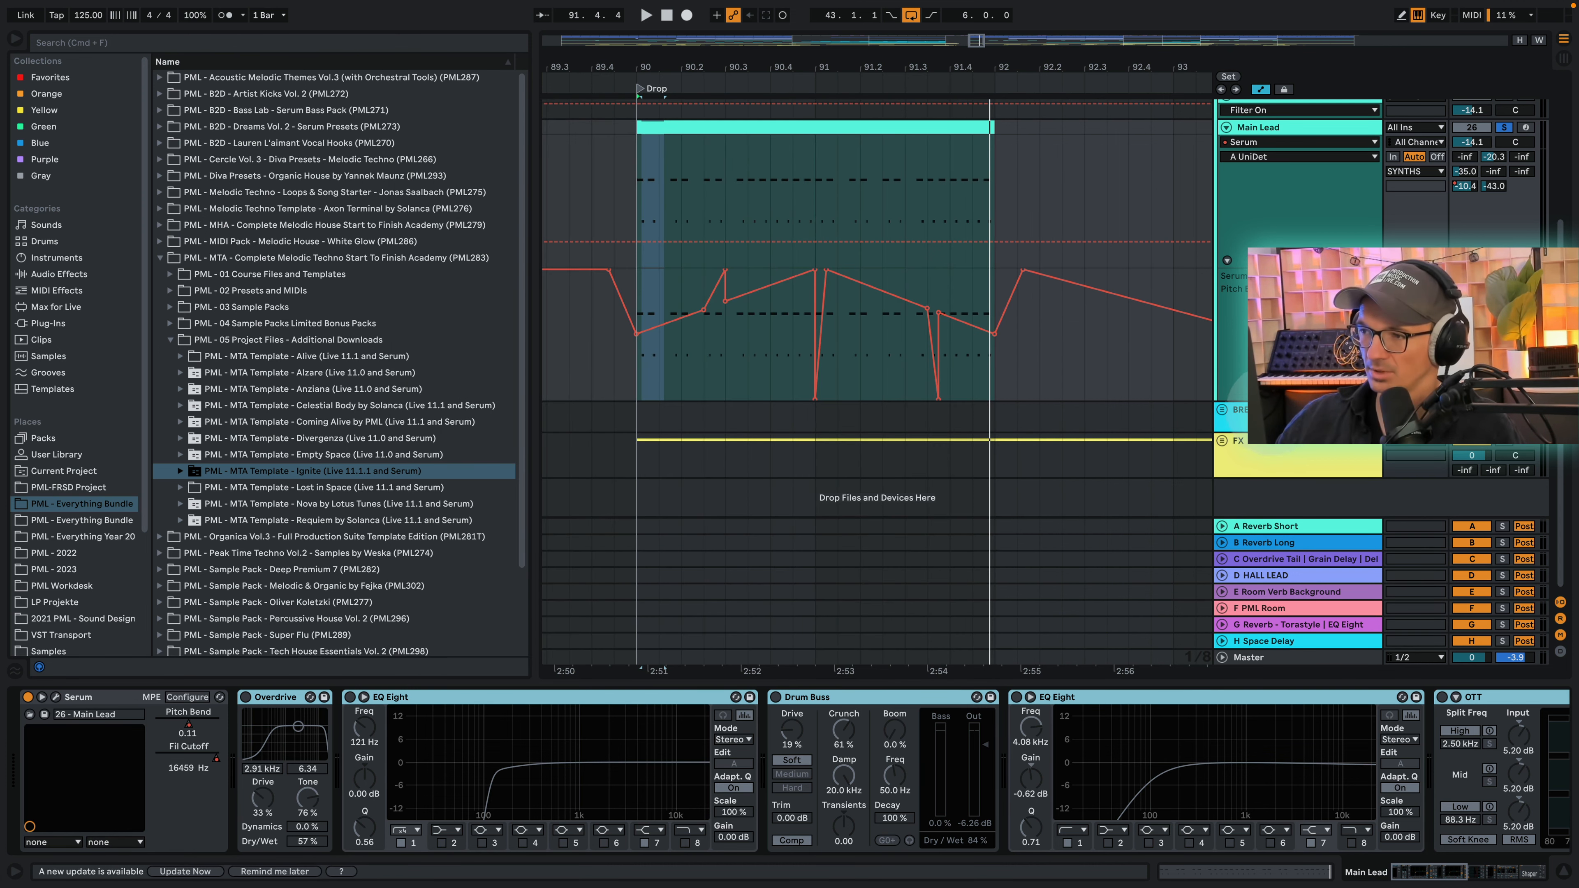
Step: Enlarge the Main Lead's automation lanes and audition Serum's pitch bend, re-enabling its overridden automation
{"action": "left_click_drag", "start_coordinate": [1277, 426], "coordinate": [1277, 488]}
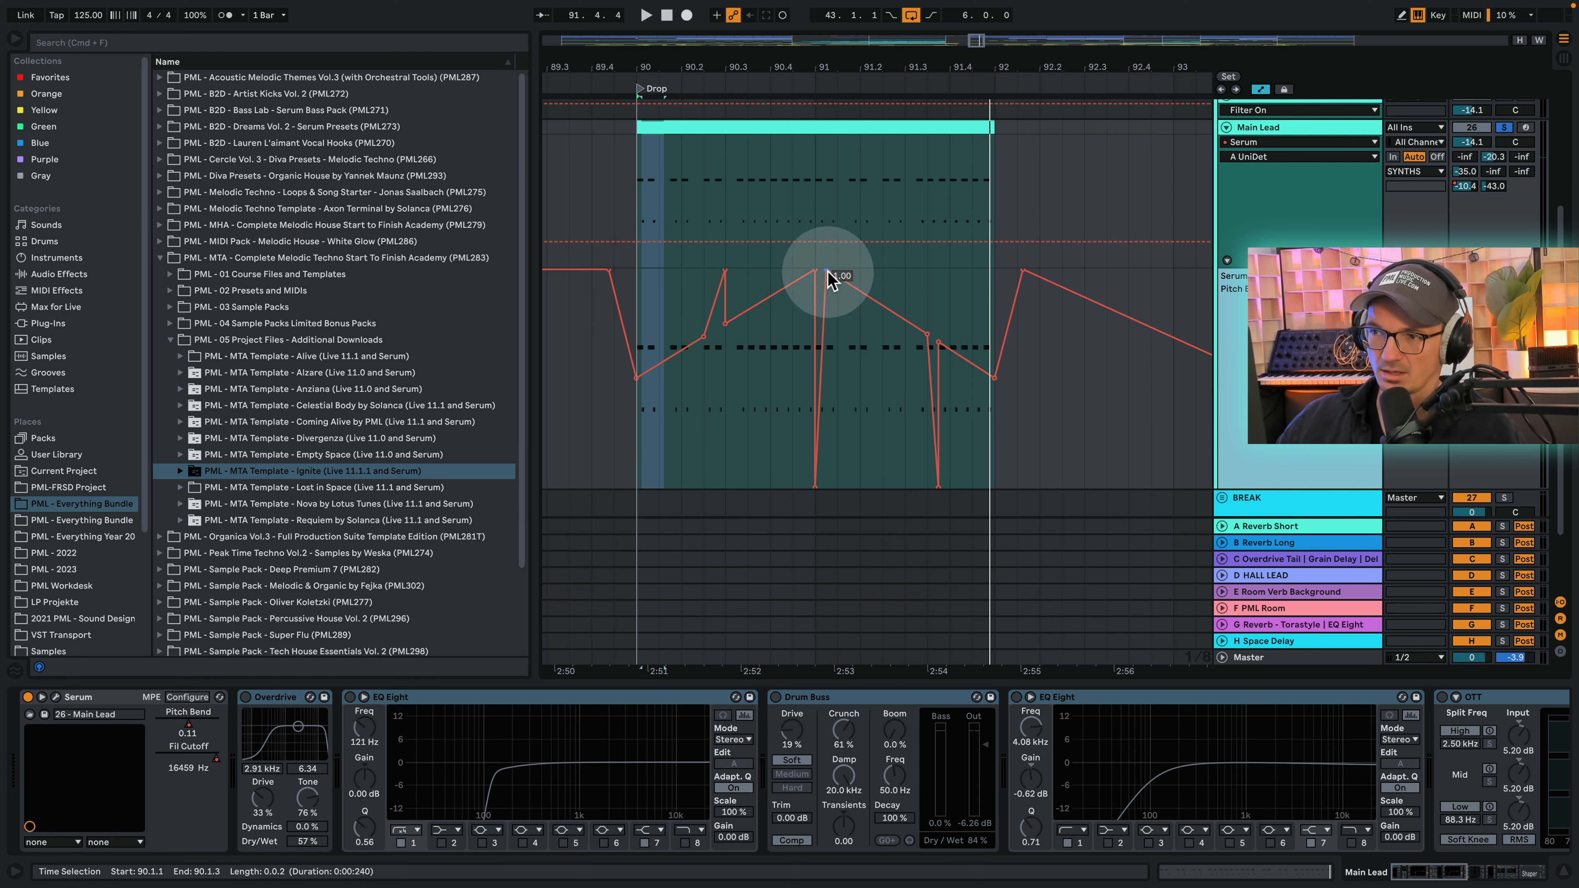
{"action": "key", "text": "space"}
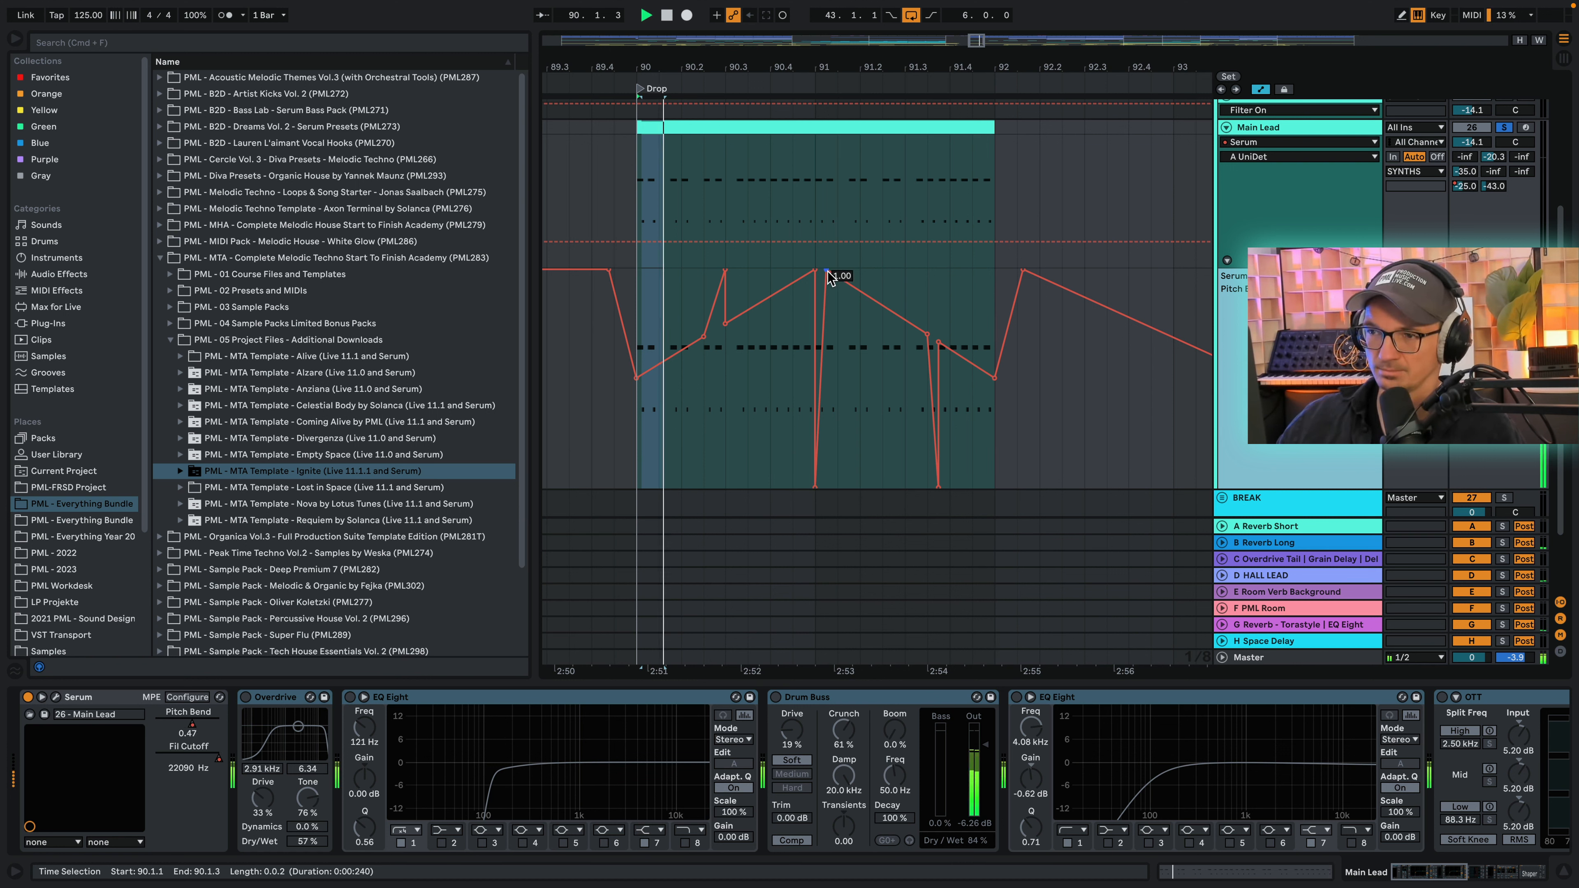
{"action": "left_click", "coordinate": [56, 697]}
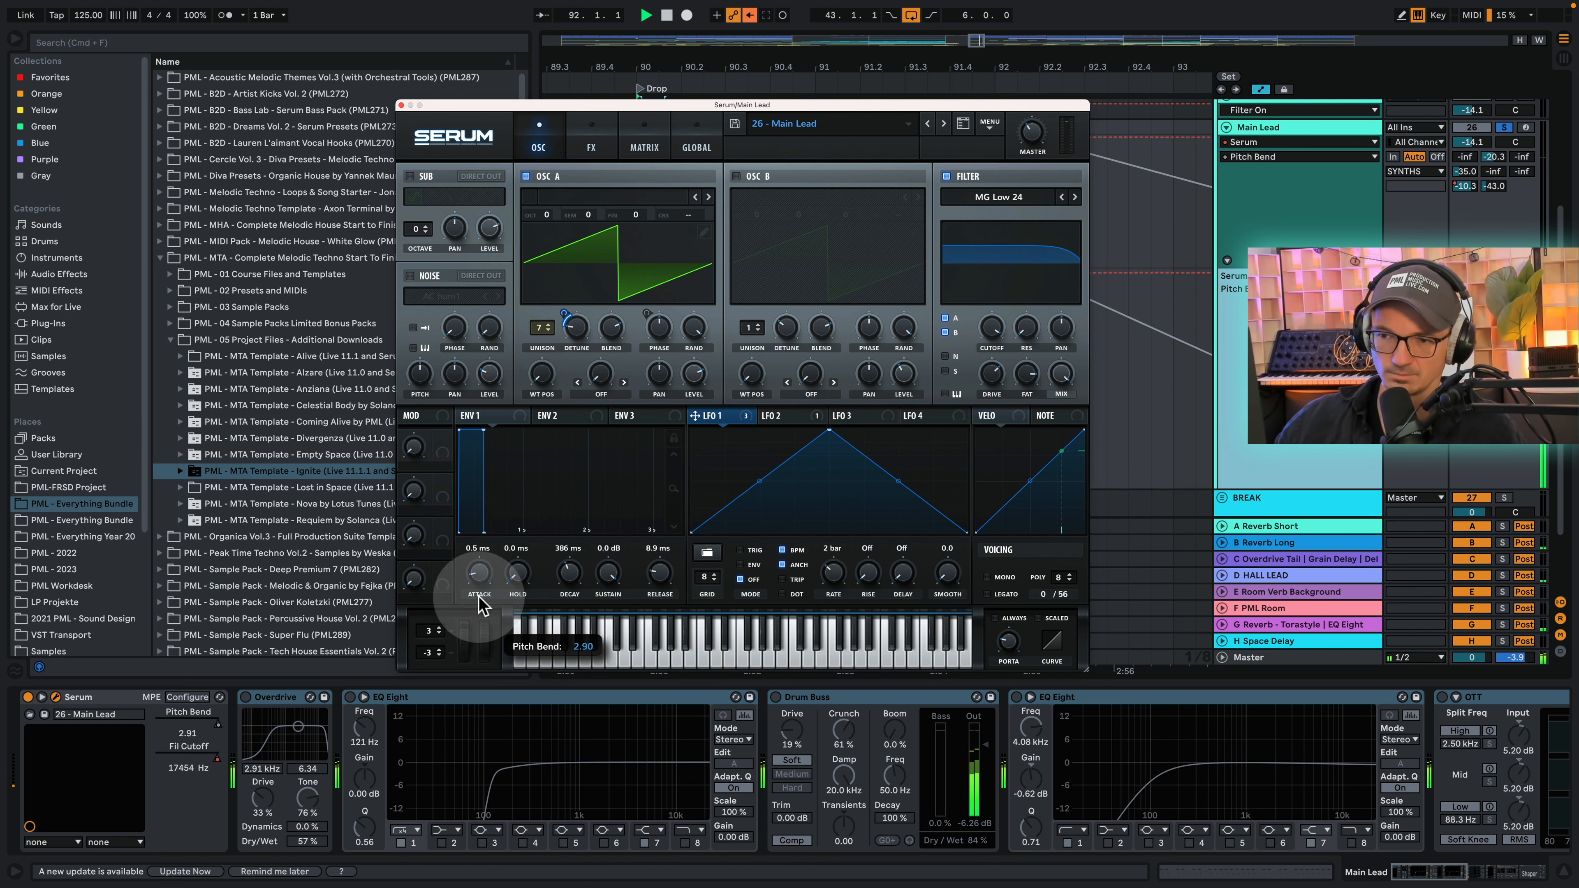
{"action": "left_click", "coordinate": [751, 16]}
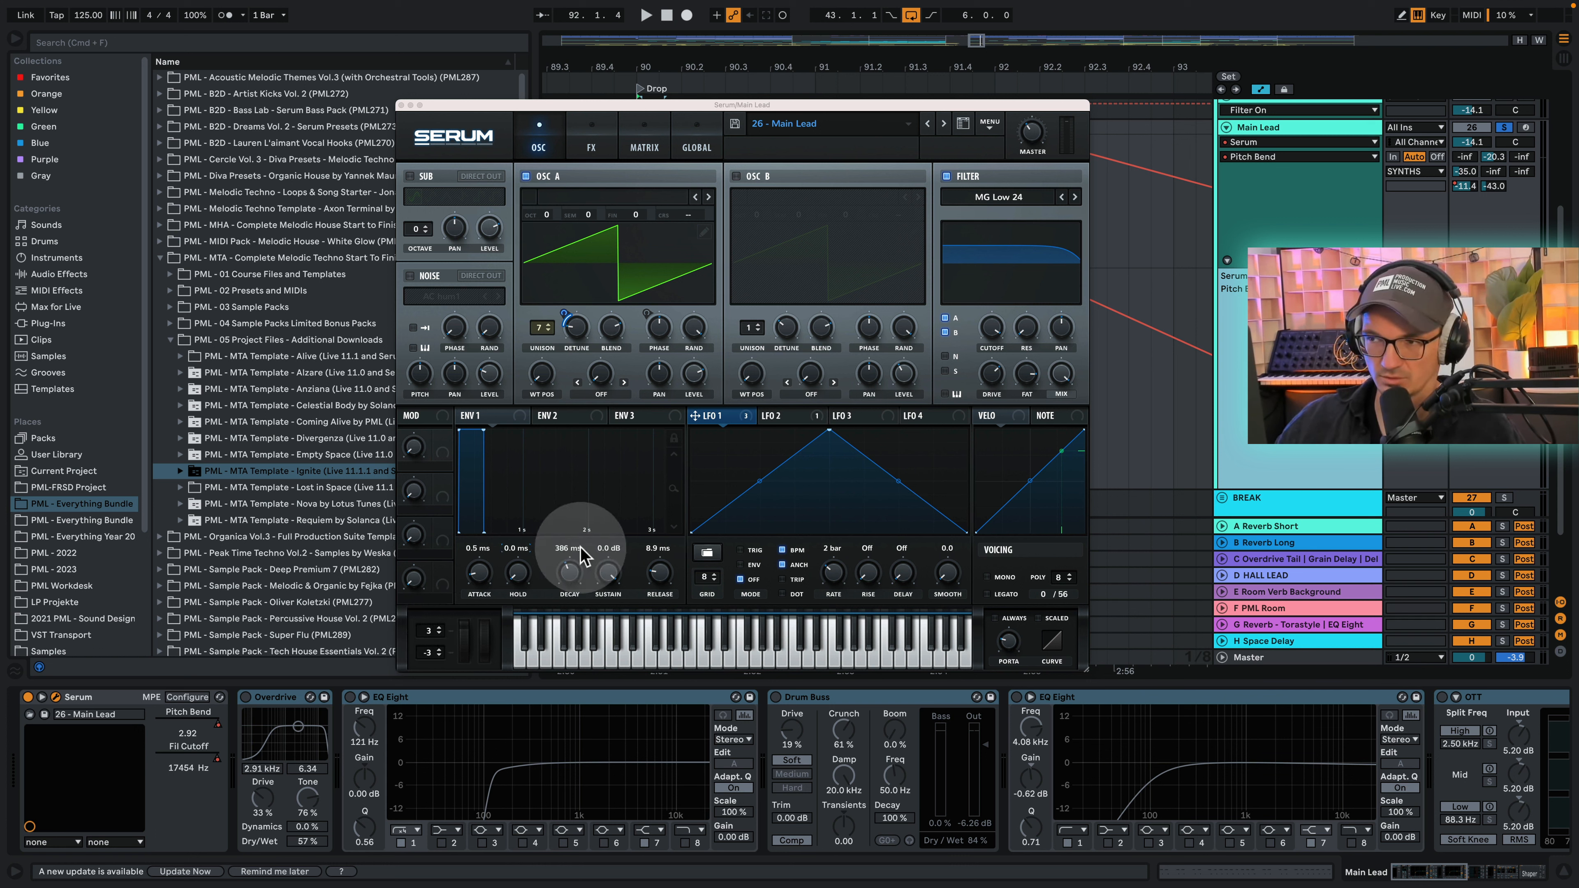
Step: Show the Fil Cutoff automation and sweep Serum's filter cutoff by hand during playback
{"action": "left_click", "coordinate": [219, 764]}
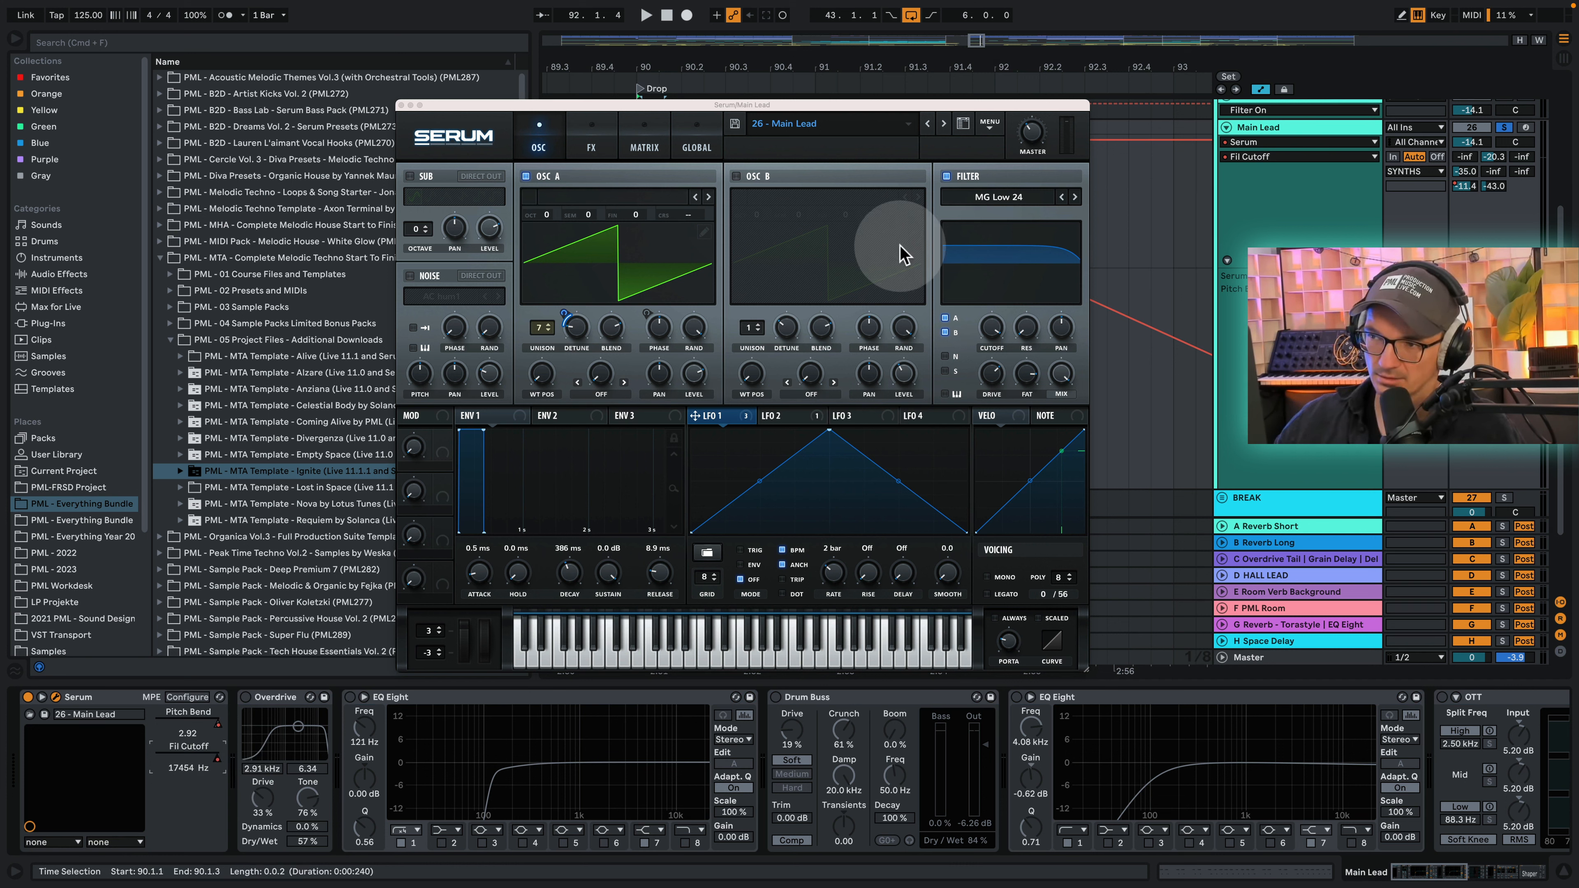
{"action": "left_click_drag", "start_coordinate": [219, 769], "coordinate": [219, 803]}
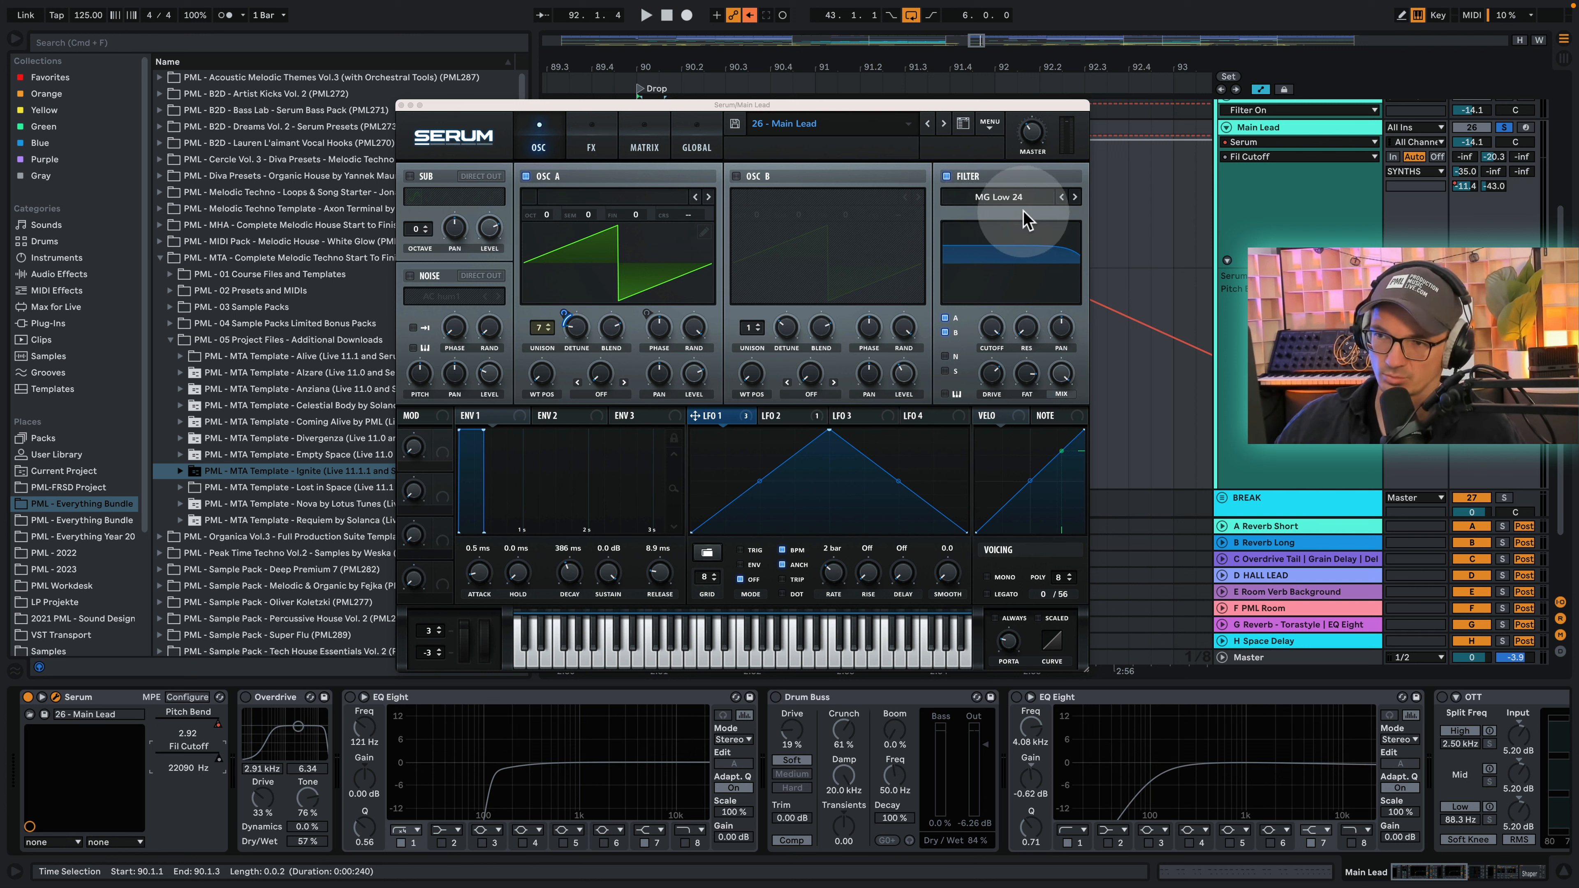
{"action": "key", "text": "space"}
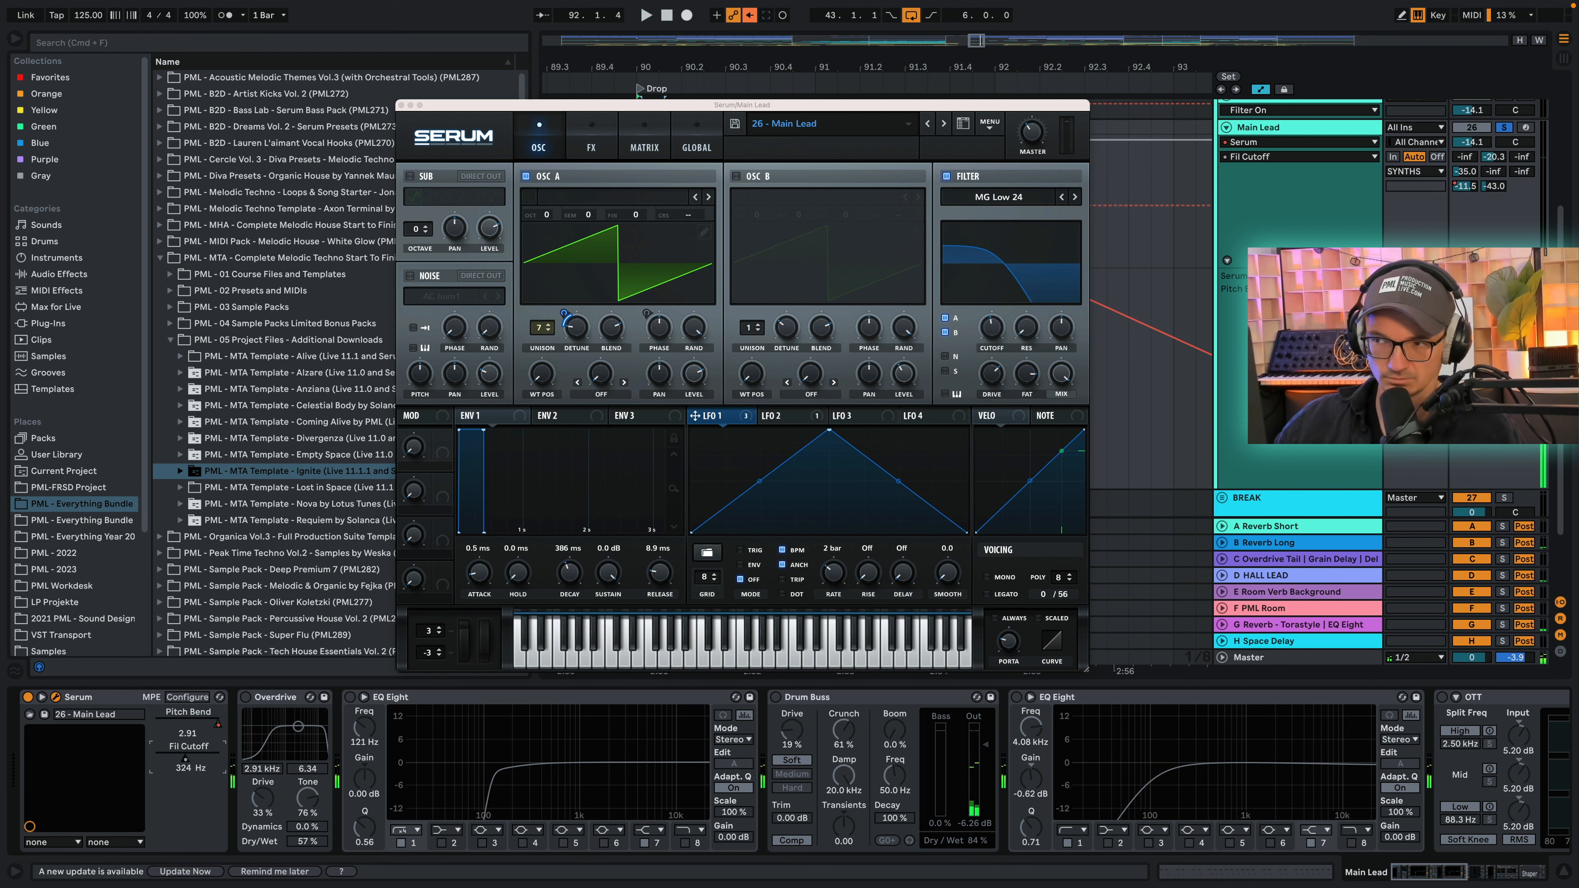
{"action": "key", "text": "space"}
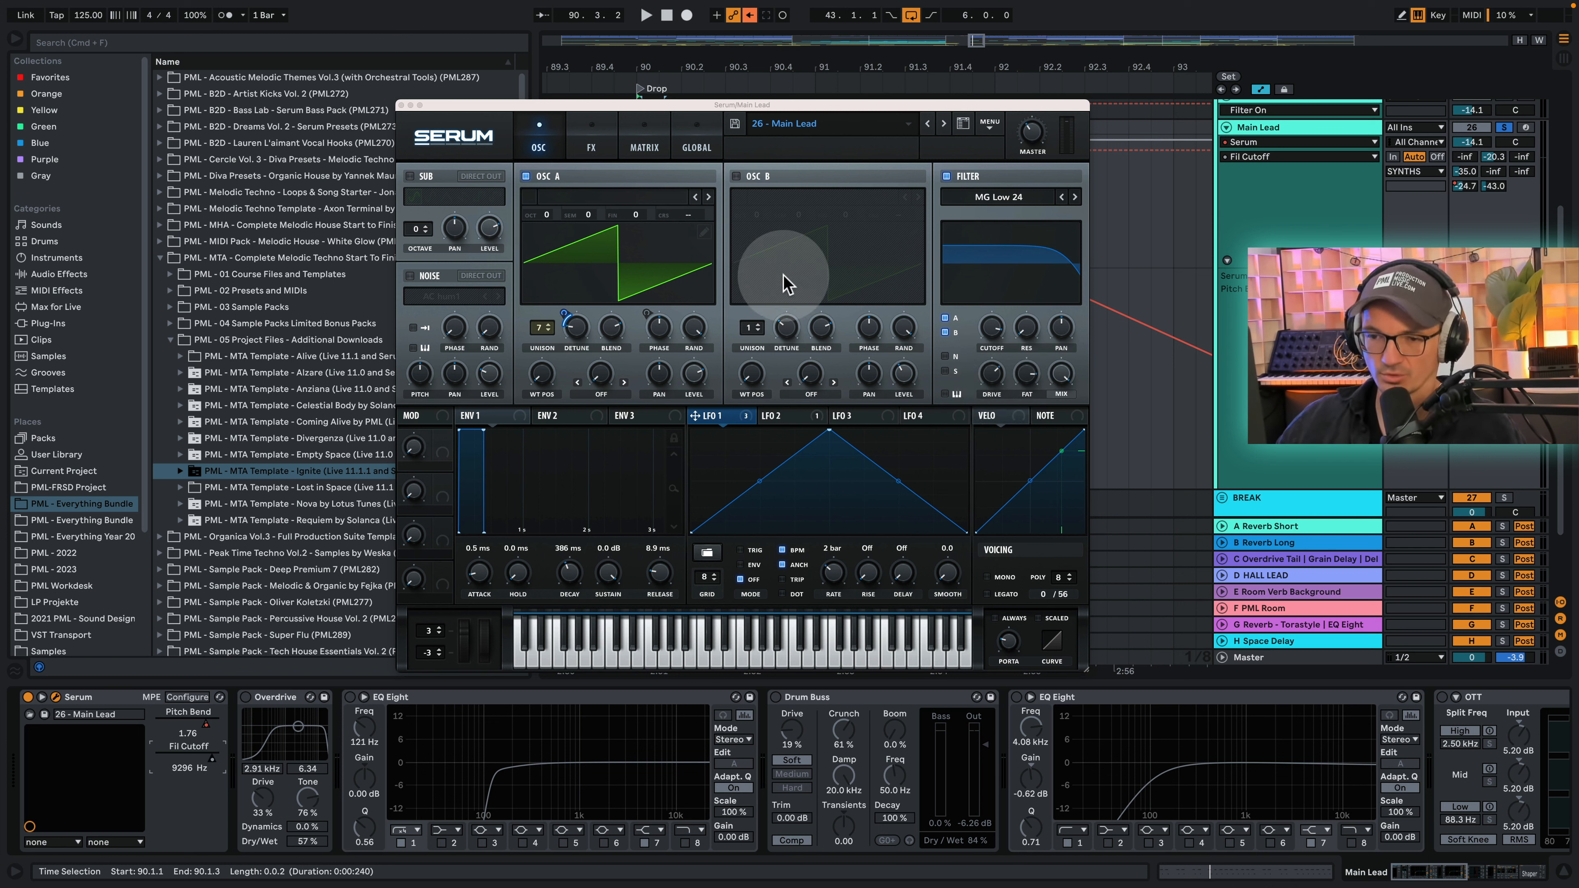
Step: Close Serum and play the drop from 90.1.1 to hear the Fil Cutoff automation
{"action": "left_click", "coordinate": [402, 105]}
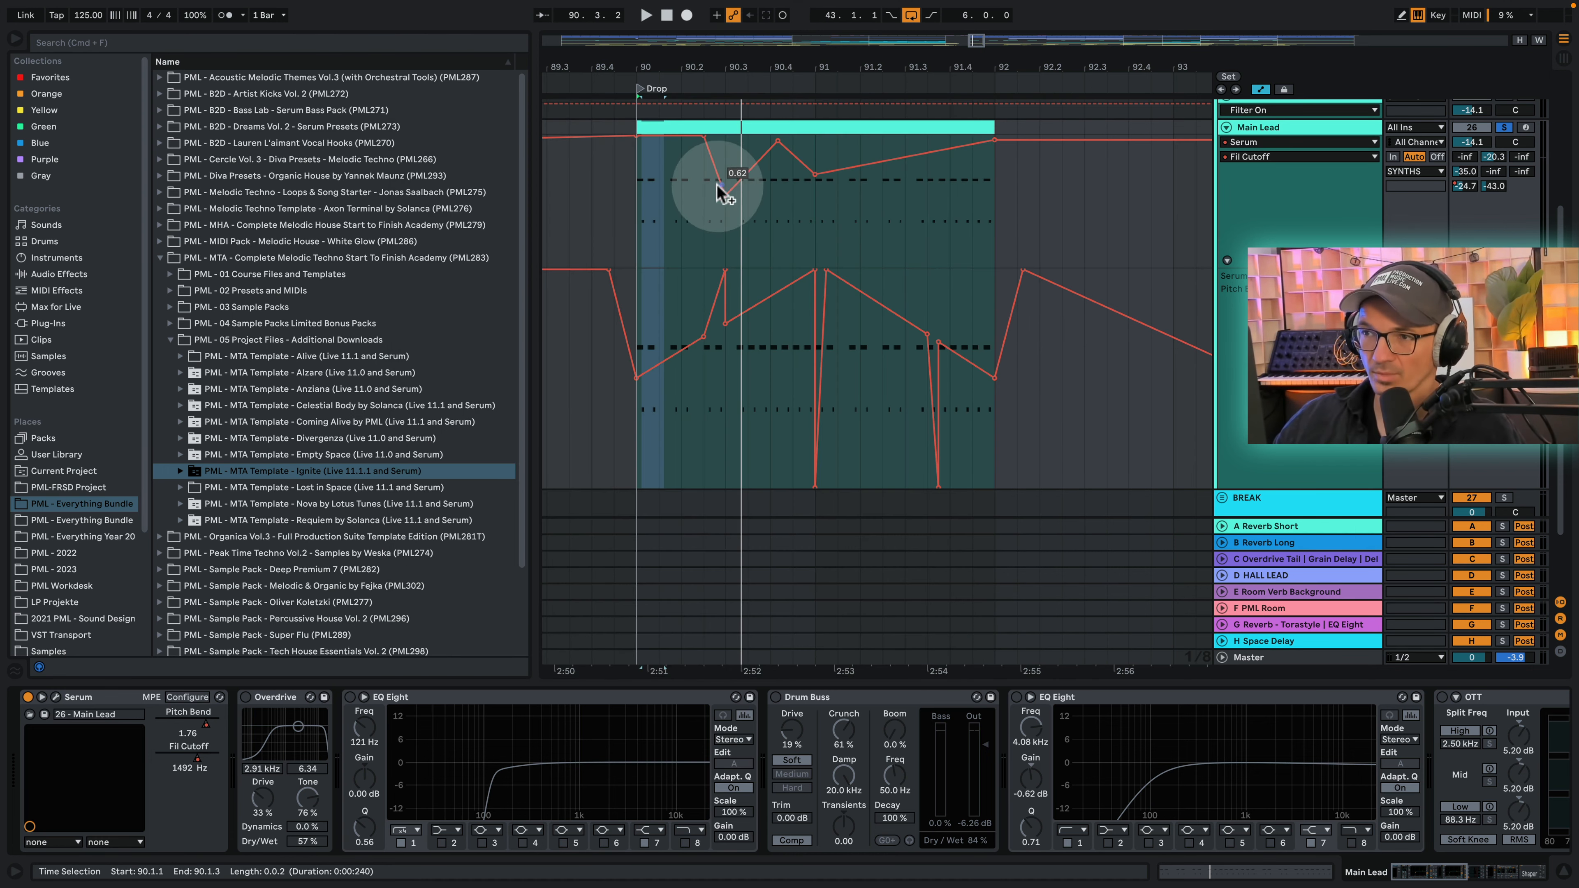
{"action": "left_click", "coordinate": [649, 159]}
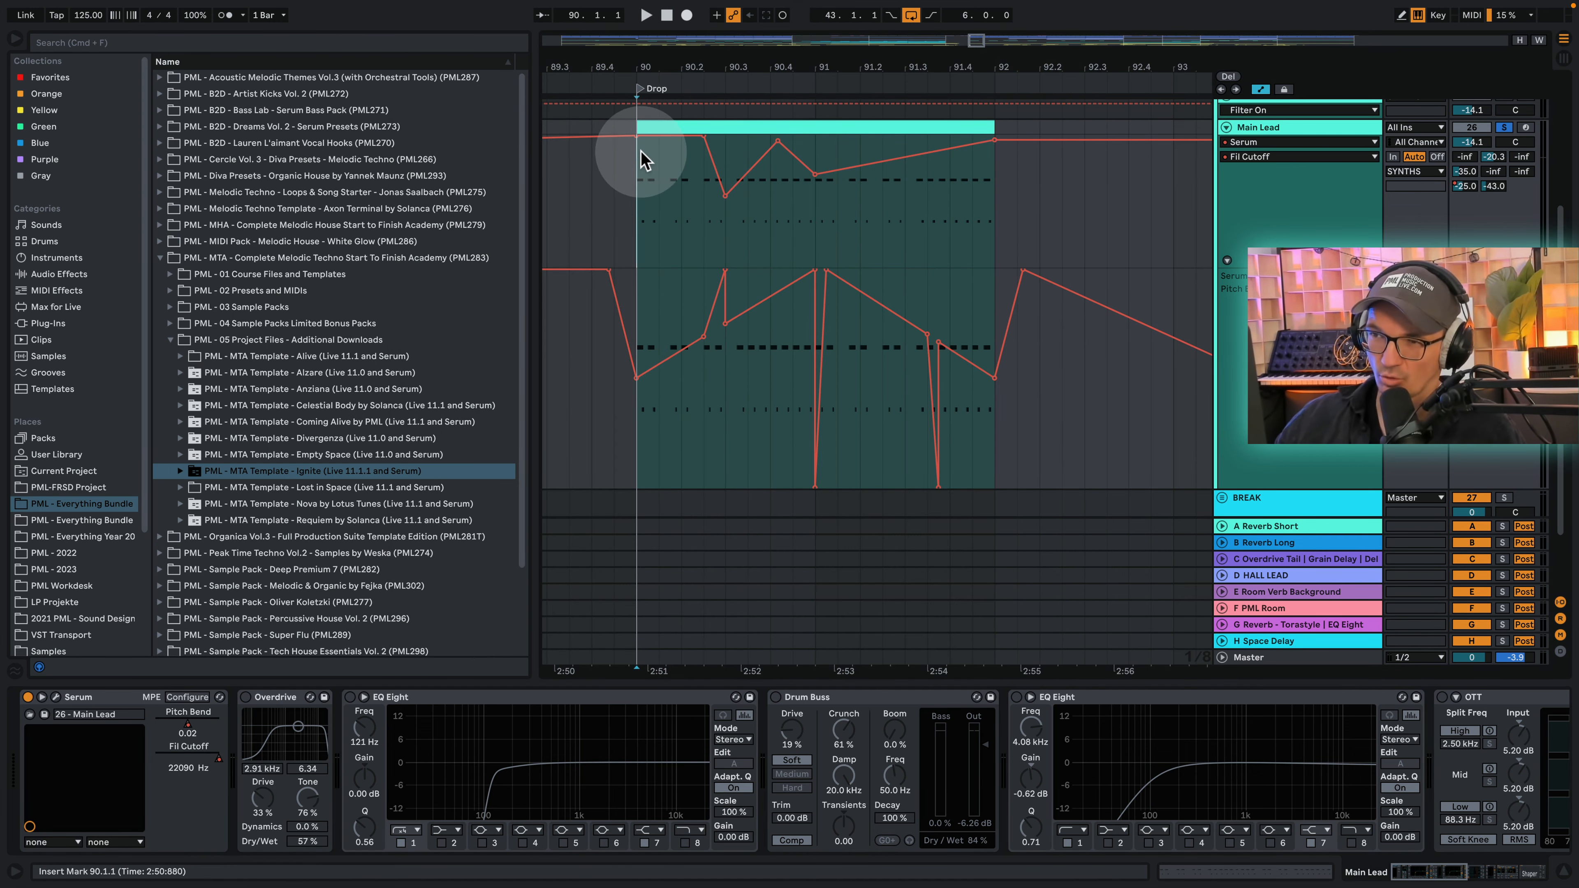
{"action": "key", "text": "space"}
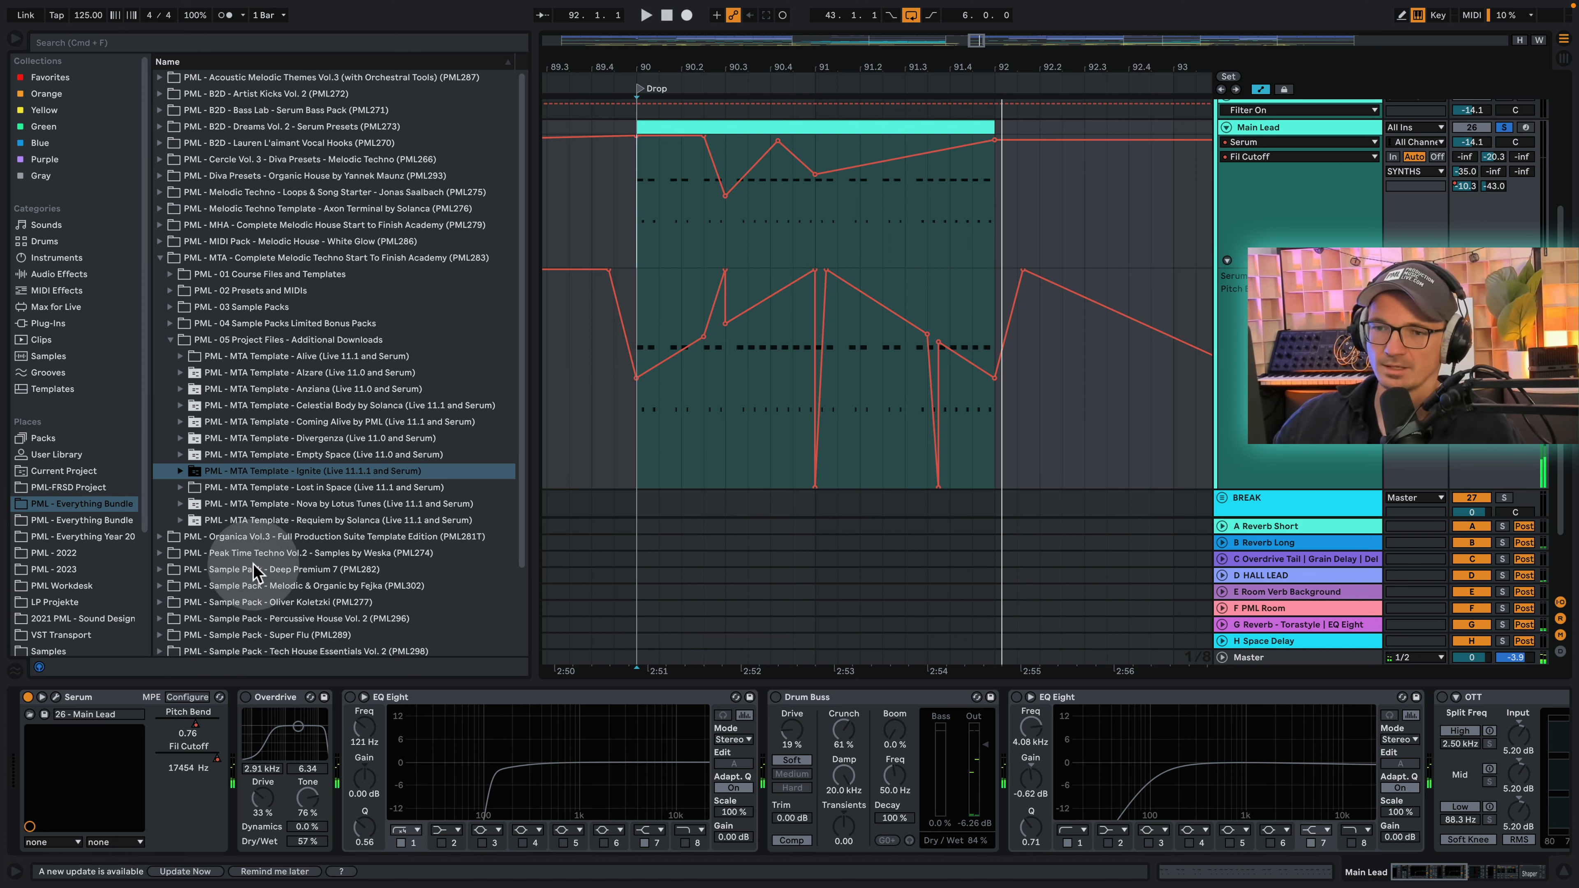
Step: Reopen Serum's effects rack, enable its Distortion, and audition the lead
{"action": "left_click", "coordinate": [56, 698]}
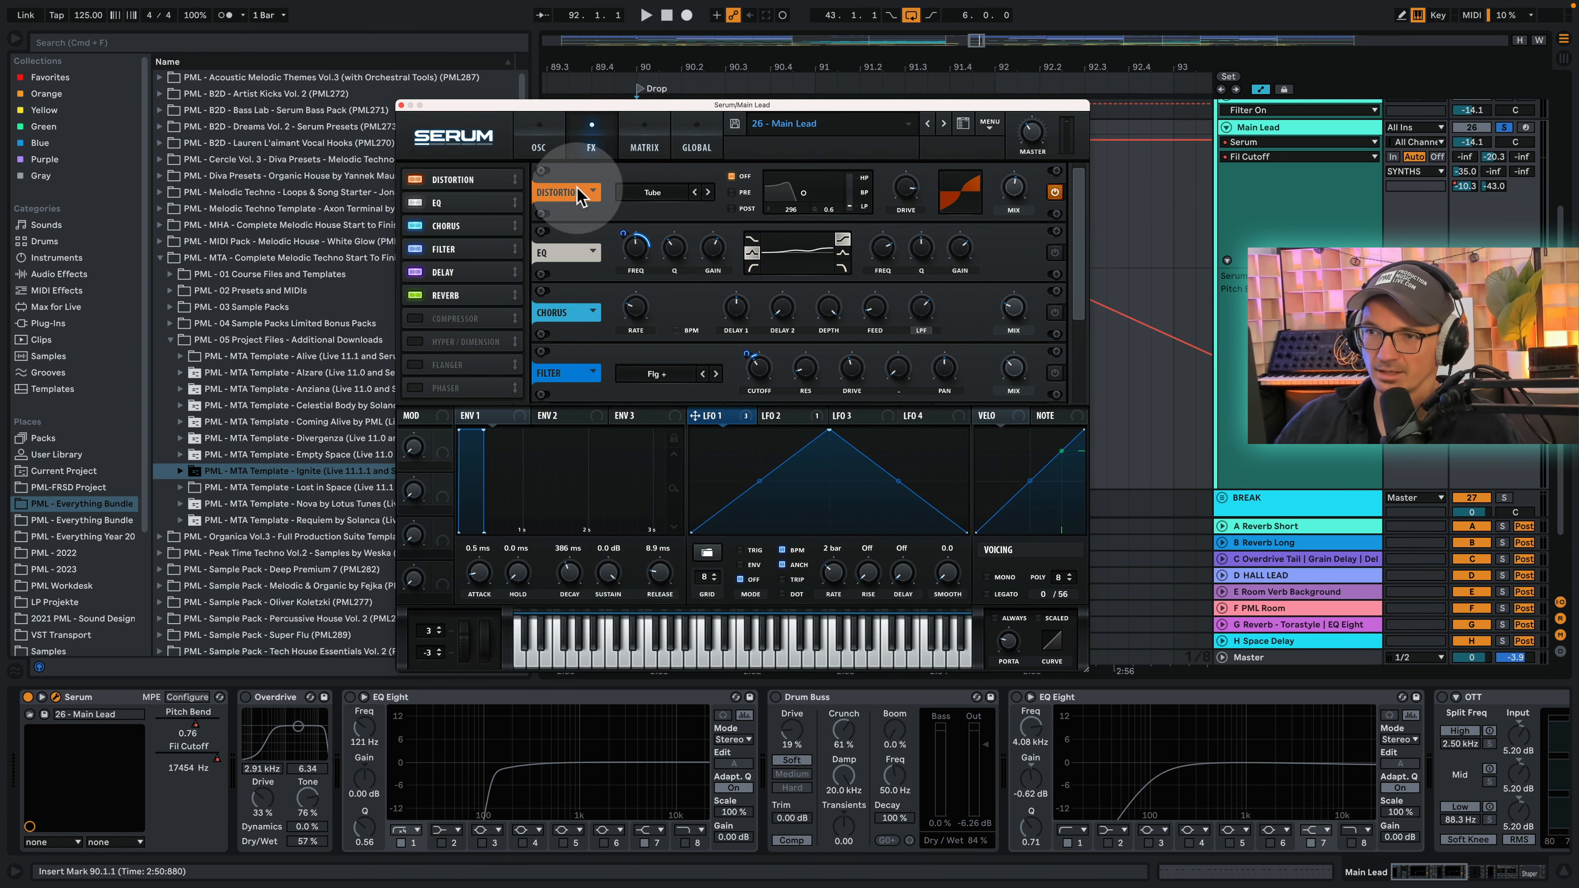
{"action": "left_click", "coordinate": [1055, 192]}
{"action": "key", "text": "space"}
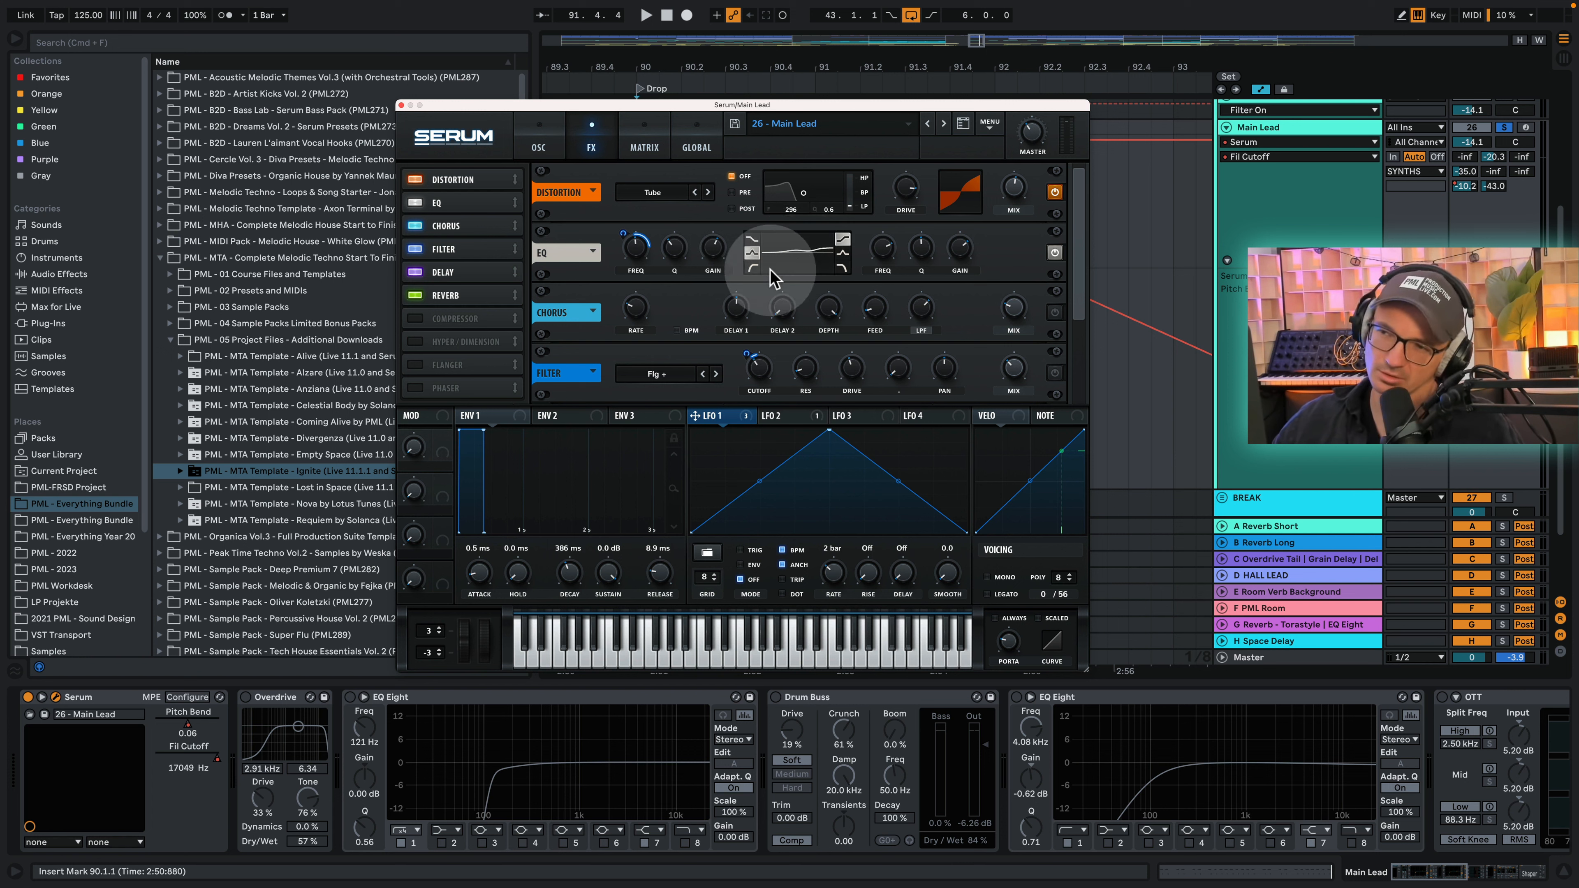
Step: Enable Serum's EQ and Chorus effects while the lead plays
{"action": "key", "text": "space"}
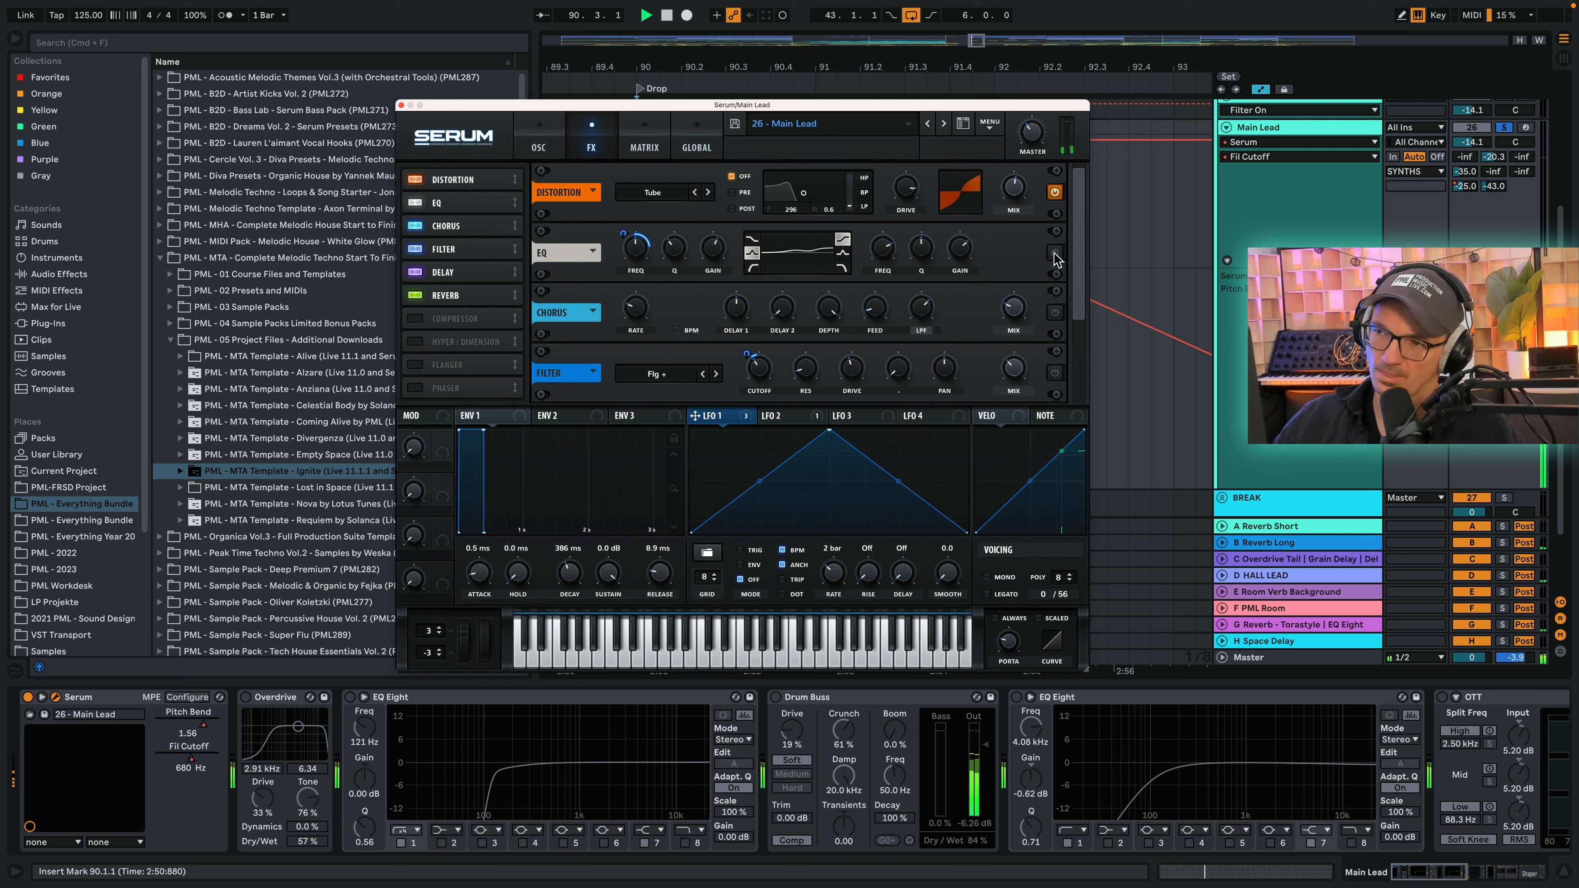
{"action": "left_click", "coordinate": [1057, 253]}
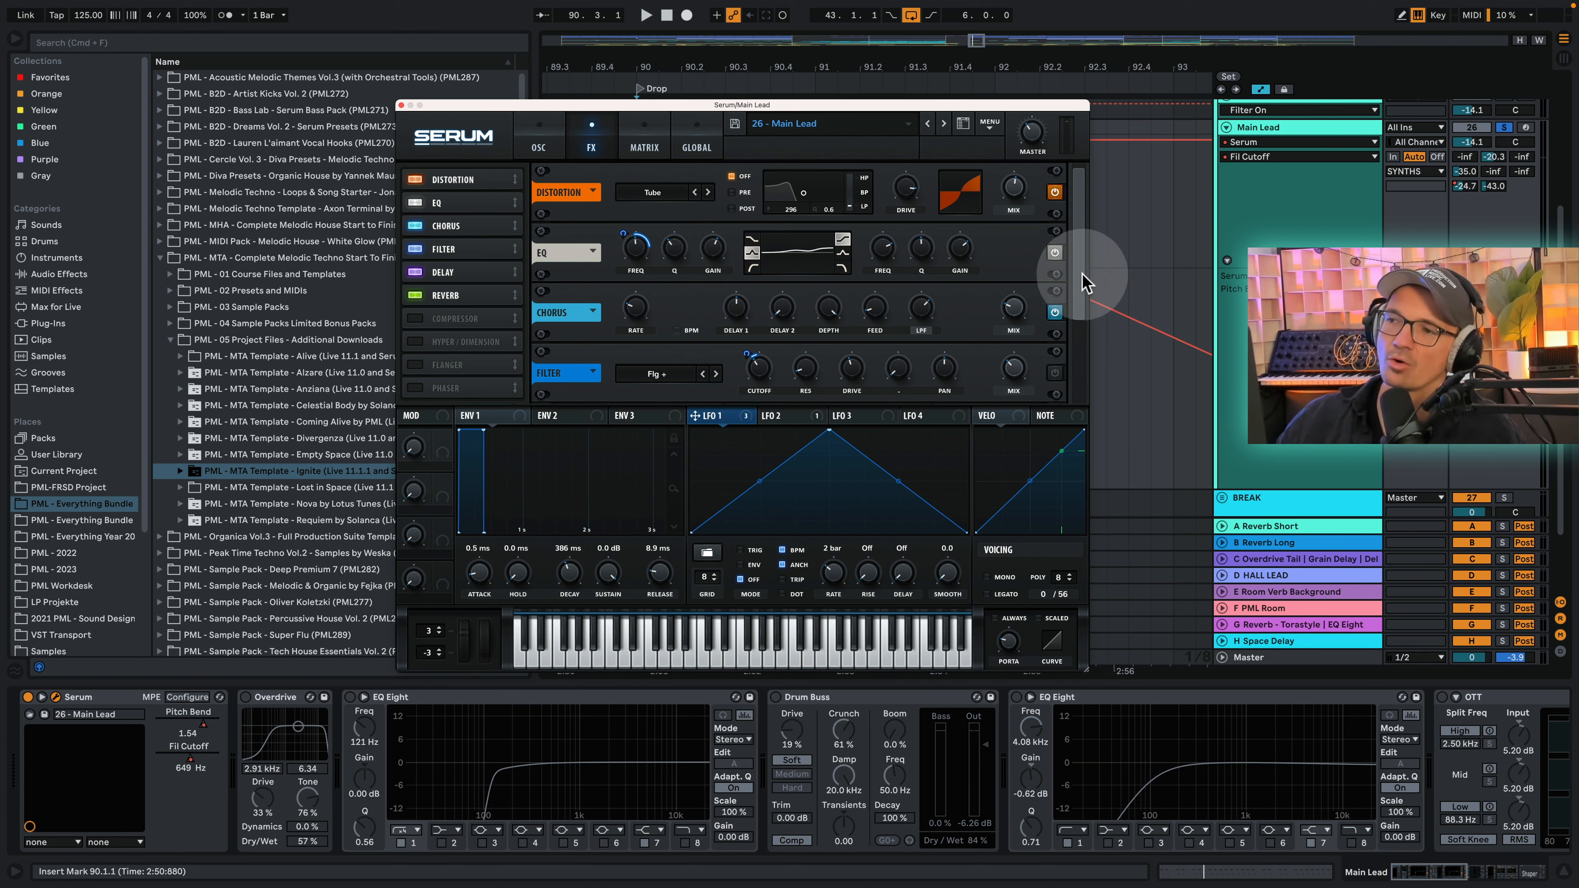
Step: Raise Serum's Chorus mix to about 94% during playback to hear the effect, and turn it back down
{"action": "scroll", "coordinate": [1082, 282], "scroll_direction": "down", "scroll_amount": 2}
{"action": "key", "text": "space"}
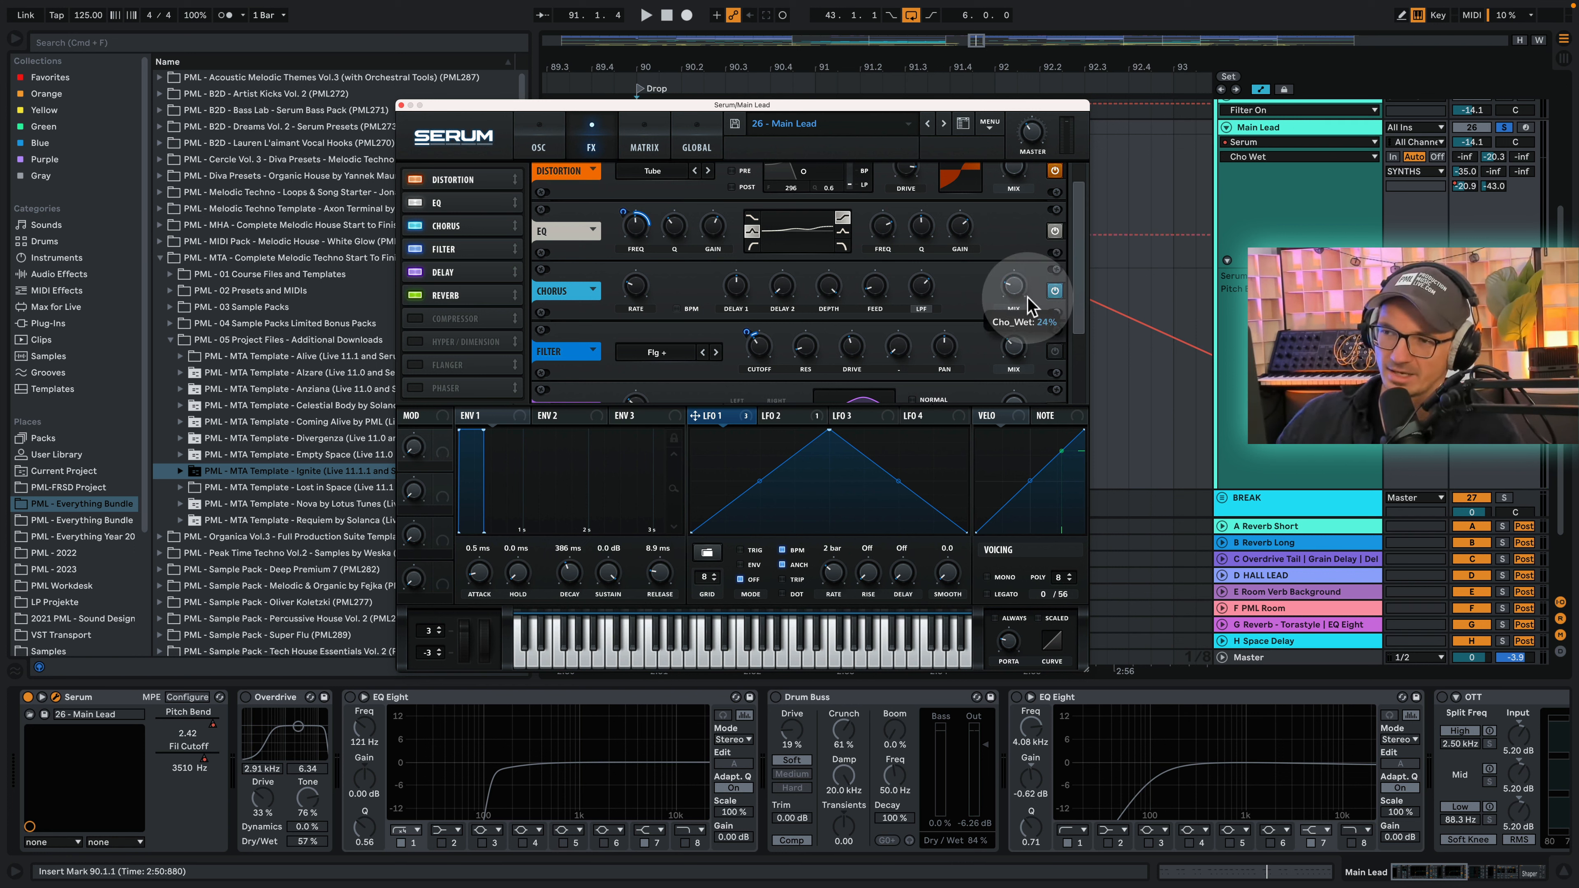
{"action": "left_click_drag", "start_coordinate": [1029, 306], "coordinate": [1026, 255]}
{"action": "key", "text": "space"}
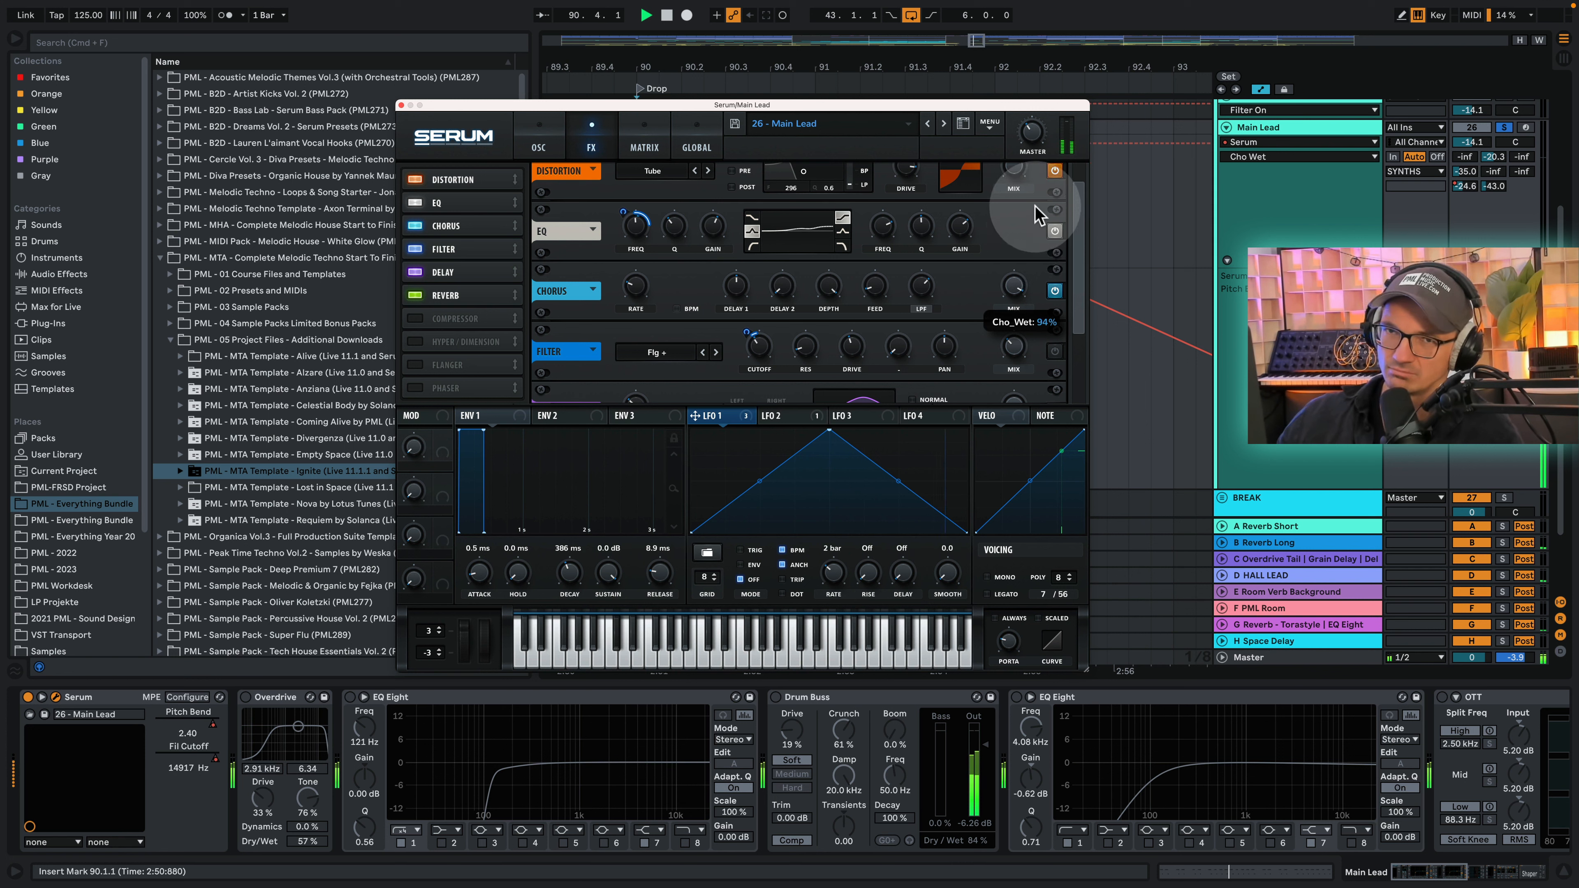
{"action": "left_click_drag", "start_coordinate": [1037, 214], "coordinate": [1036, 261]}
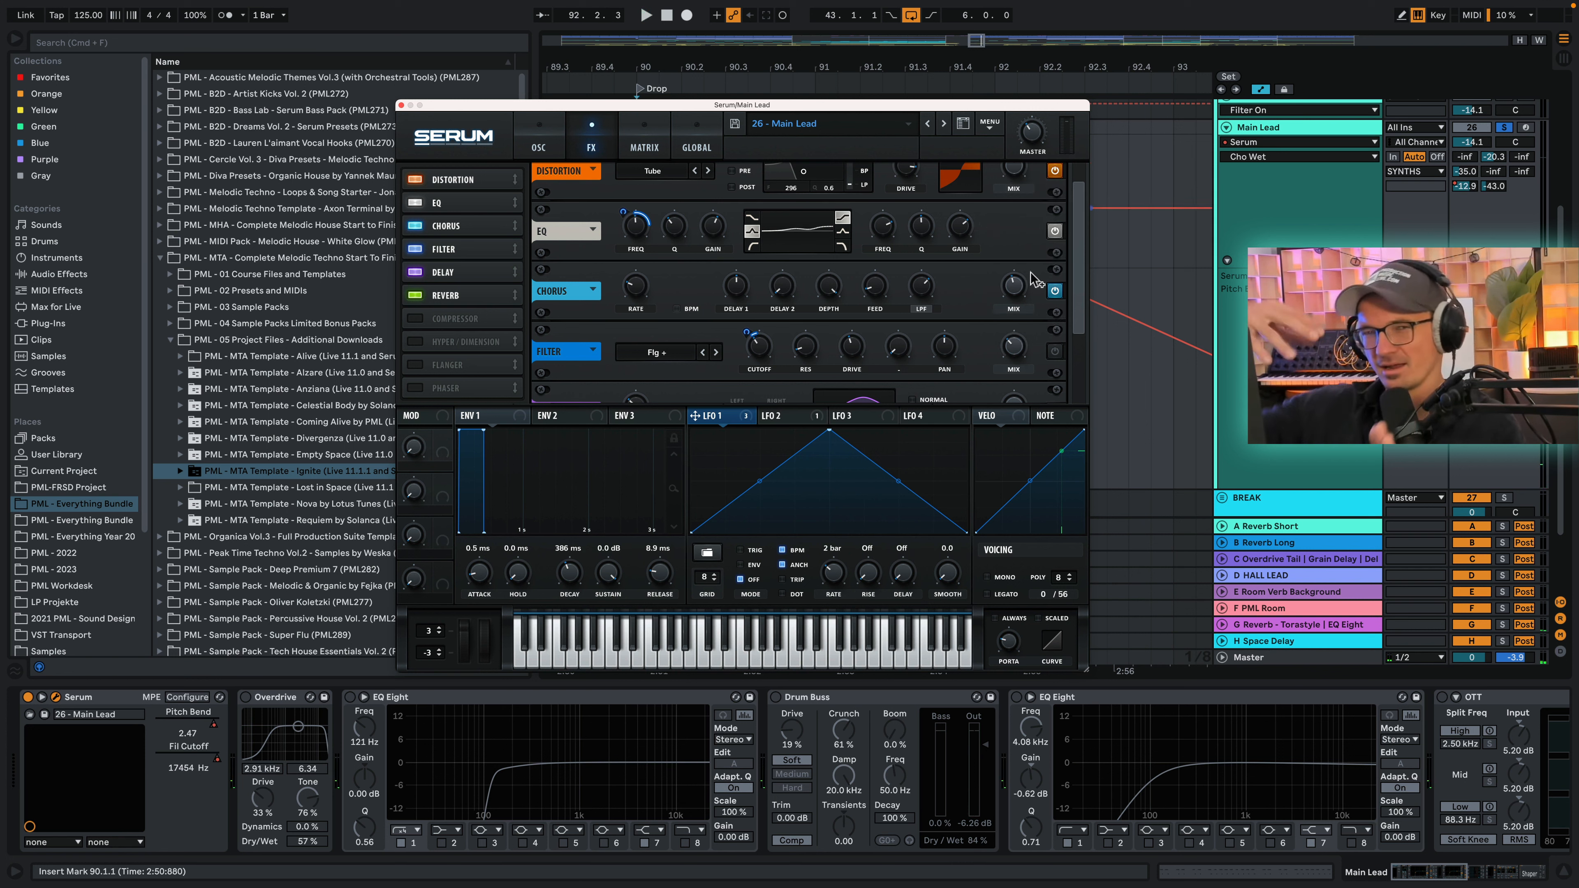
{"action": "left_click_drag", "start_coordinate": [1031, 273], "coordinate": [1063, 339]}
Step: Inspect the filter type choices of Serum's Filter effect, enable it with Flg +, and play the lead
{"action": "scroll", "coordinate": [1069, 324], "scroll_direction": "down", "scroll_amount": 1}
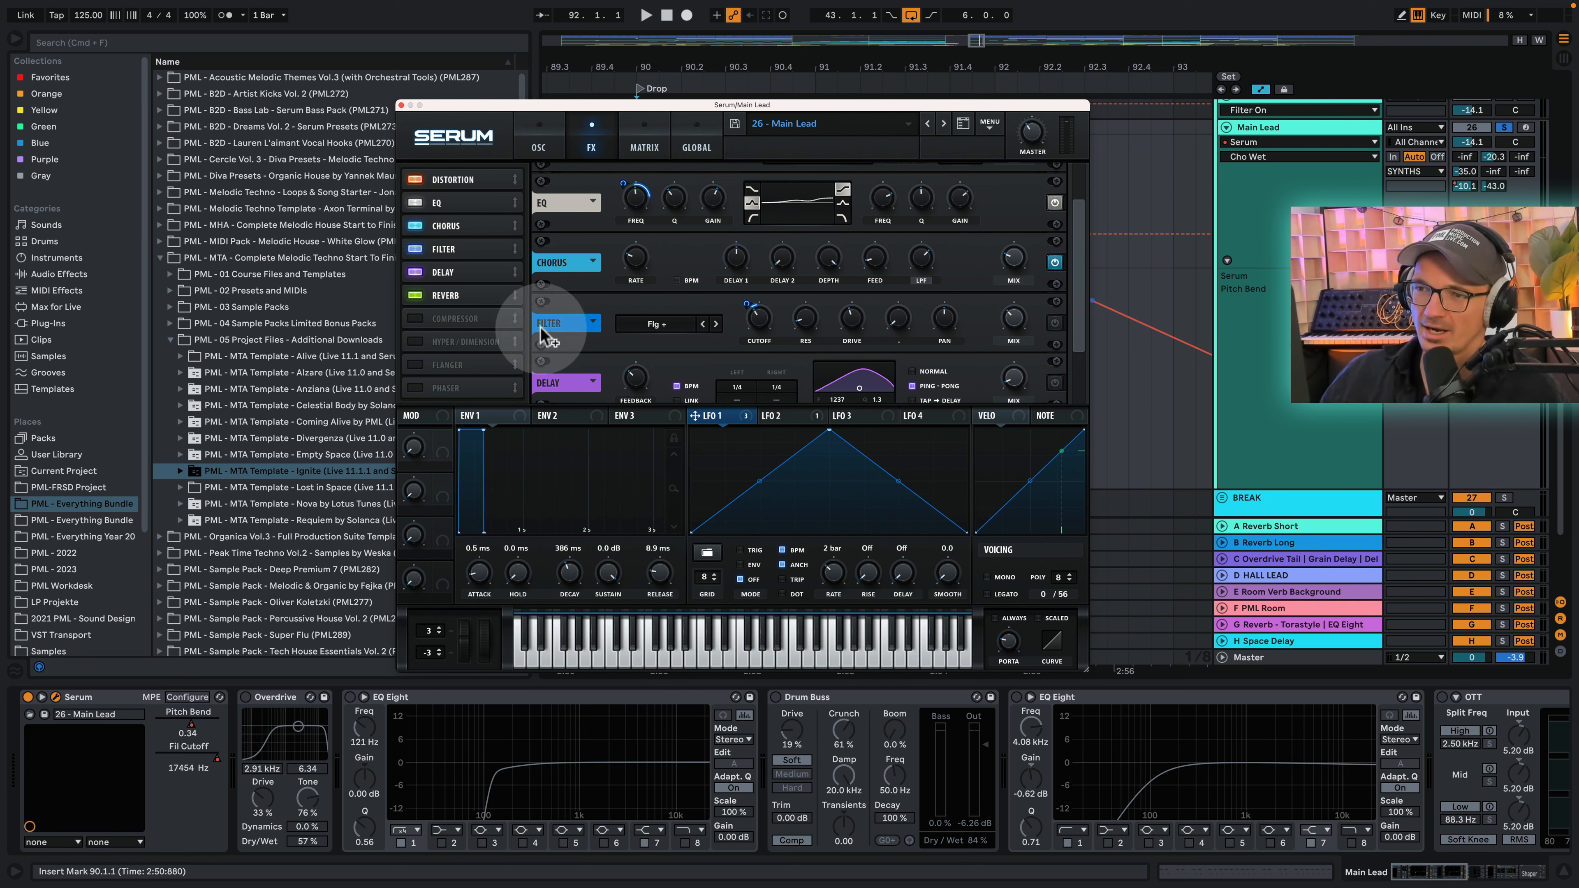
{"action": "left_click", "coordinate": [679, 328]}
{"action": "mouse_move", "coordinate": [672, 368]}
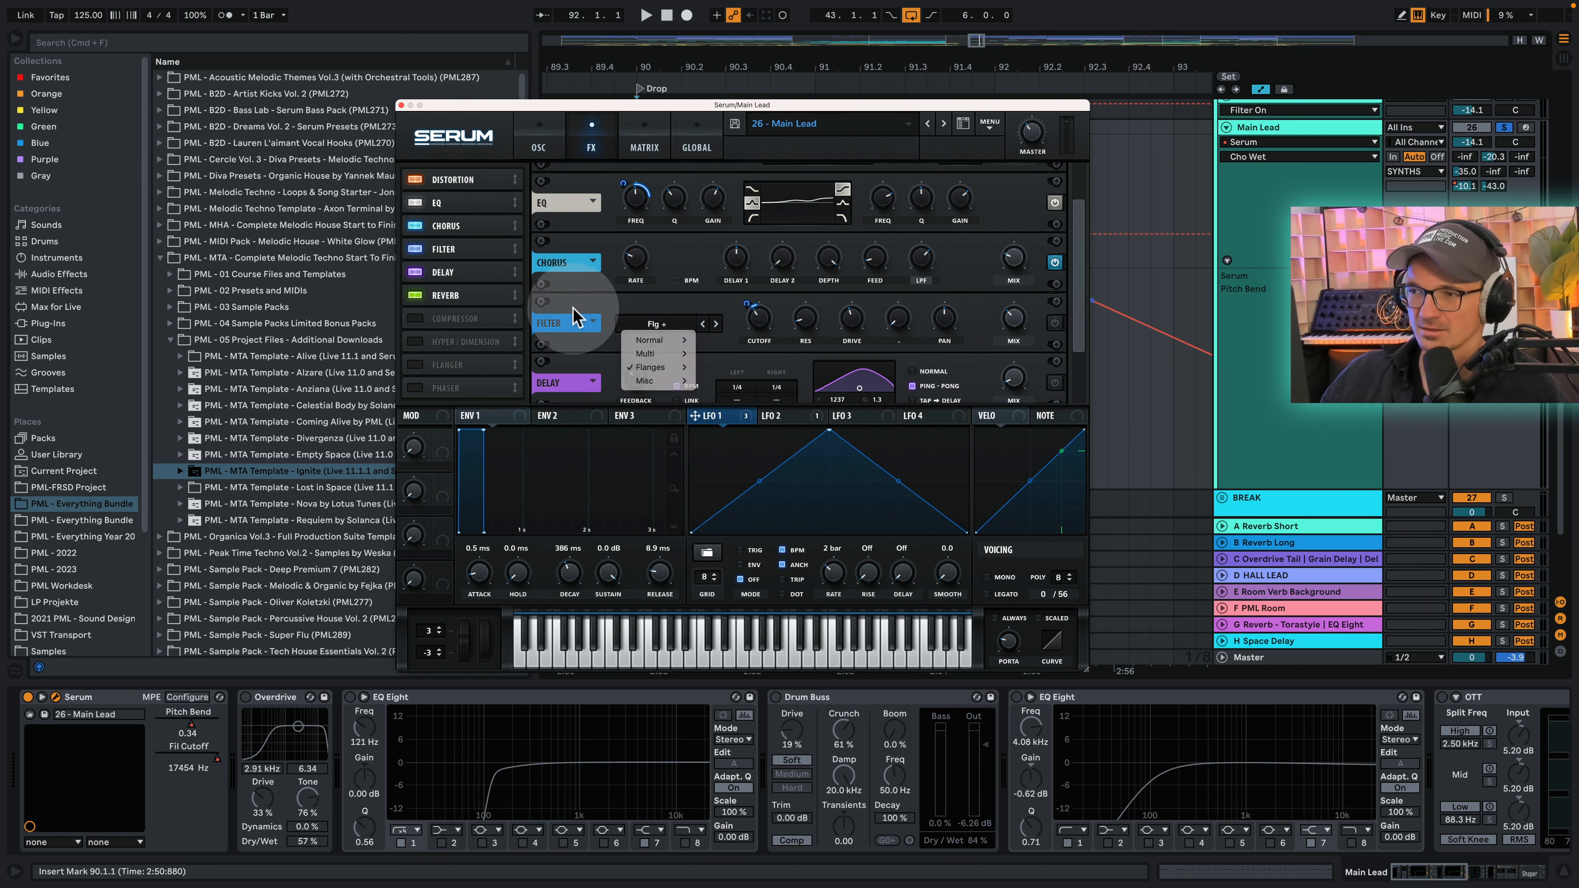
{"action": "left_click", "coordinate": [1055, 323]}
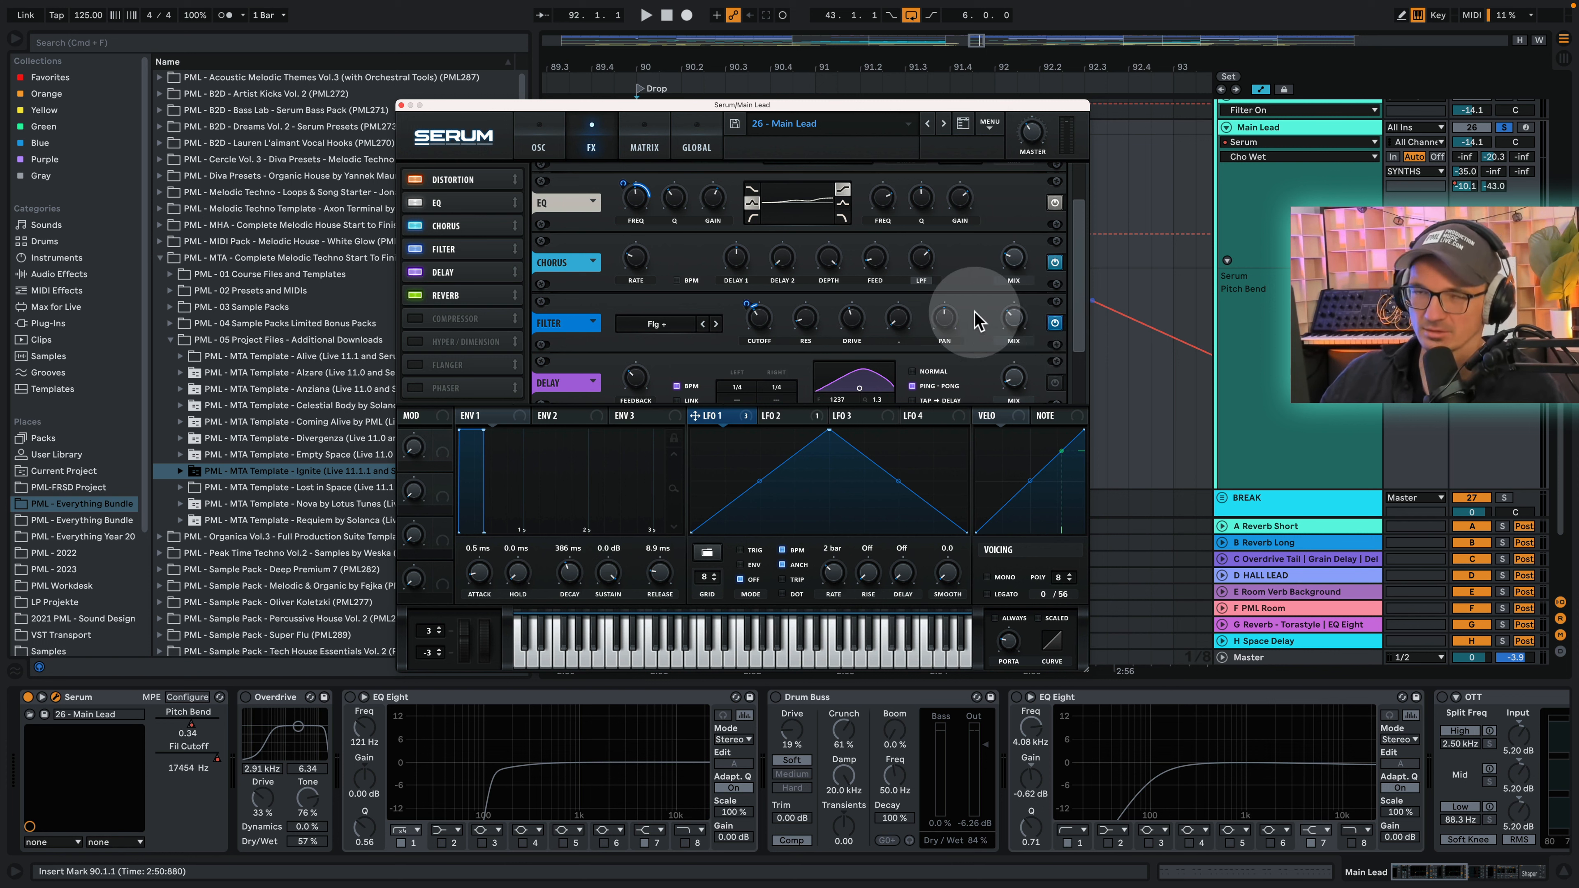
{"action": "key", "text": "space"}
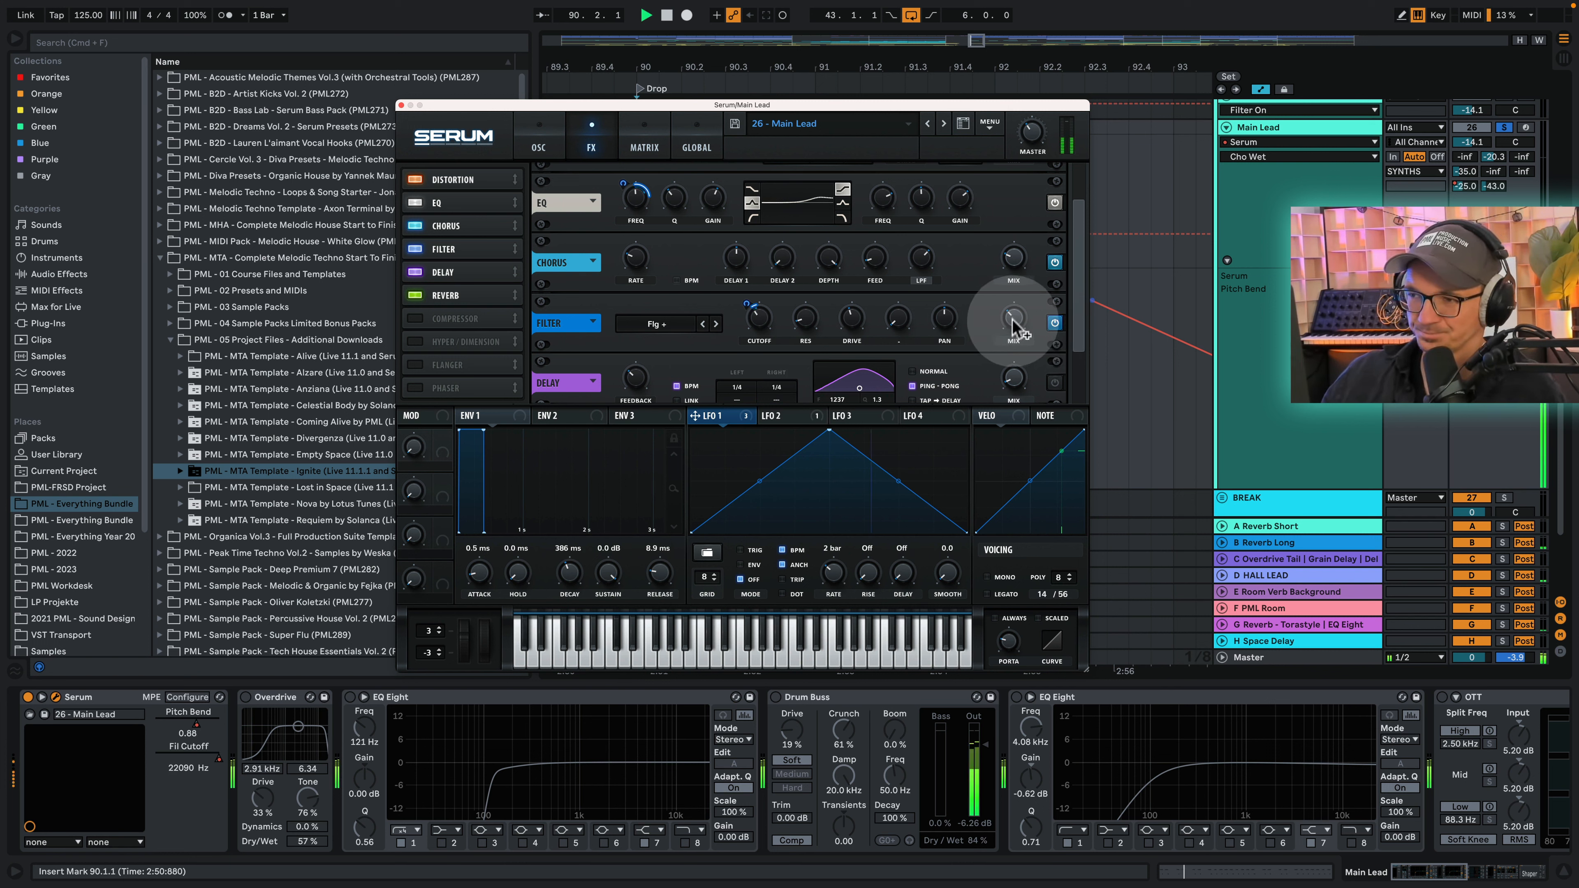
Step: Raise the Filter effect's mix to 100% during playback to hear the flanging, and turn it back down
{"action": "left_click", "coordinate": [1014, 323]}
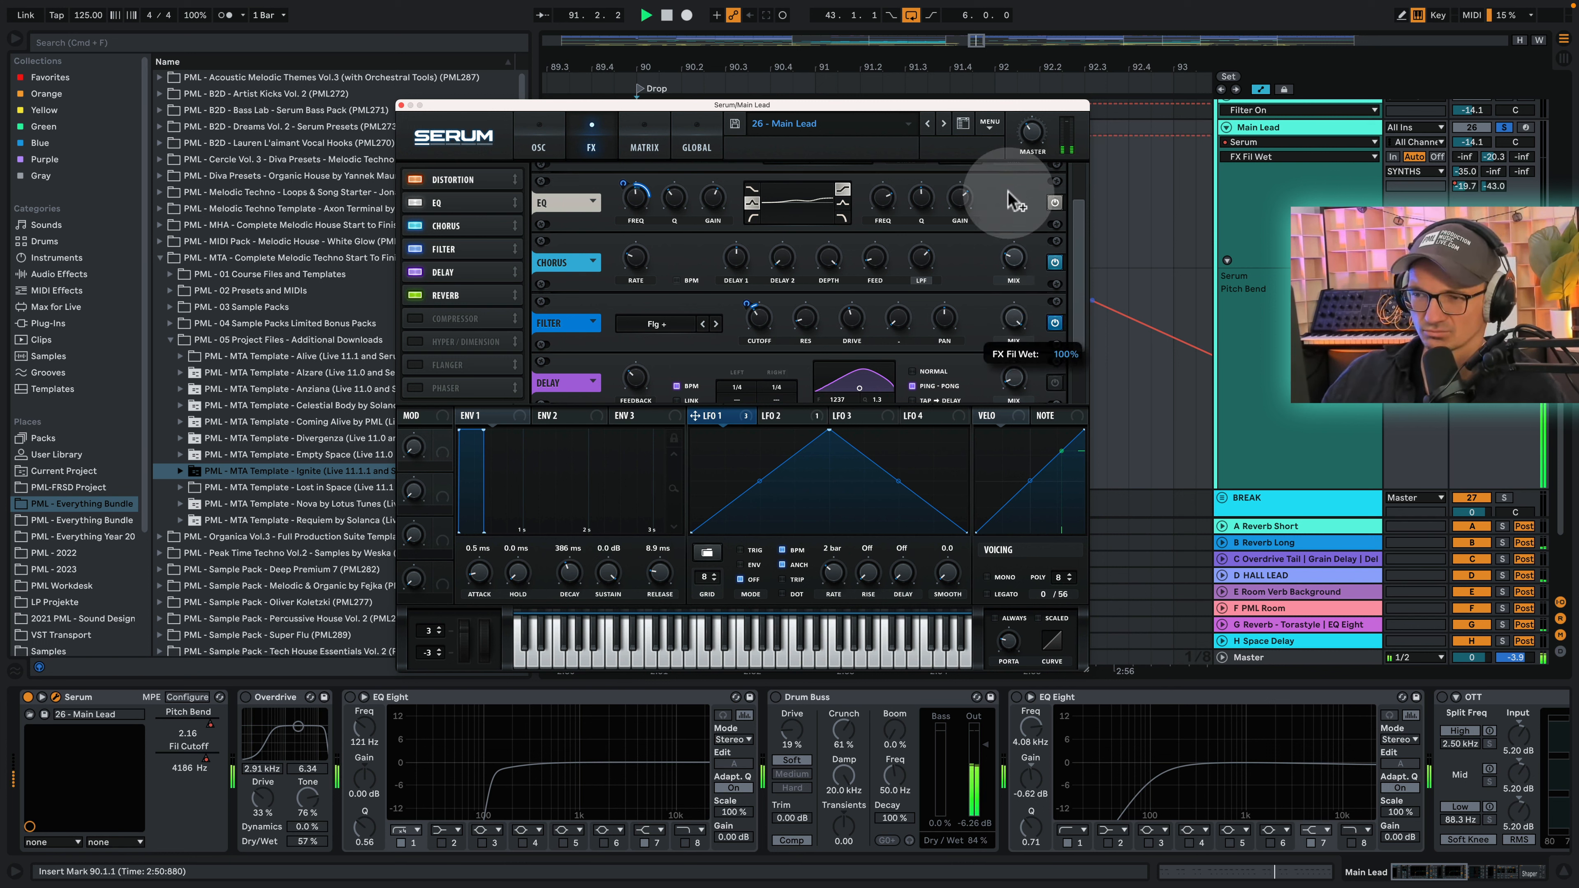
{"action": "key", "text": "space"}
{"action": "key", "text": "space"}
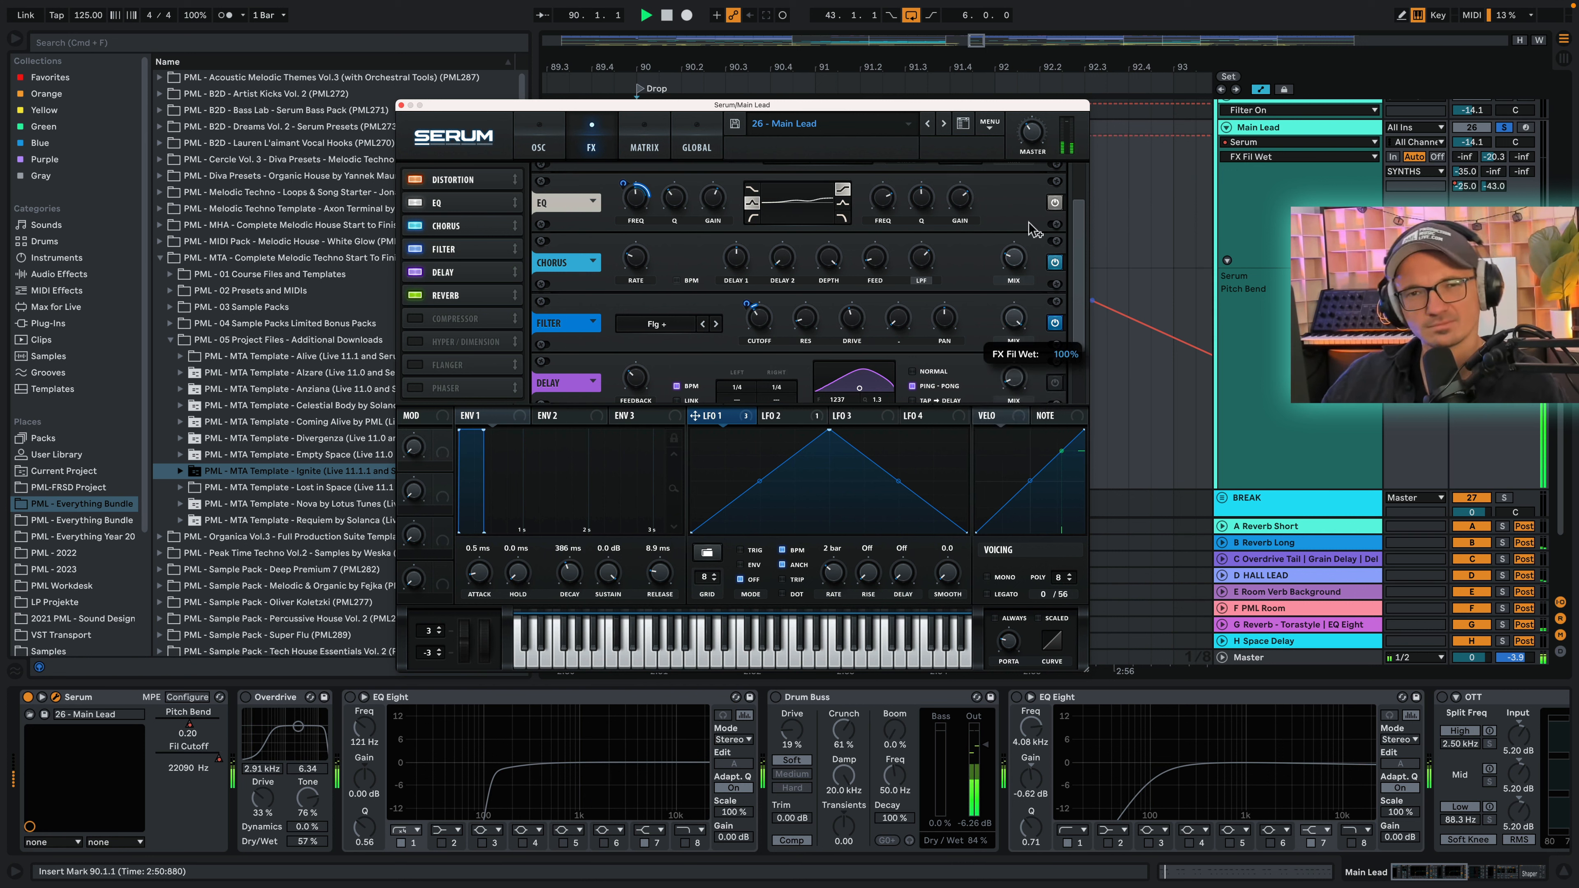
{"action": "left_click", "coordinate": [1032, 224]}
{"action": "left_click_drag", "start_coordinate": [1020, 332], "coordinate": [1041, 392]}
Step: Enable Serum's Delay effect and audition its mix while the lead plays
{"action": "scroll", "coordinate": [1042, 367], "scroll_direction": "down", "scroll_amount": 1}
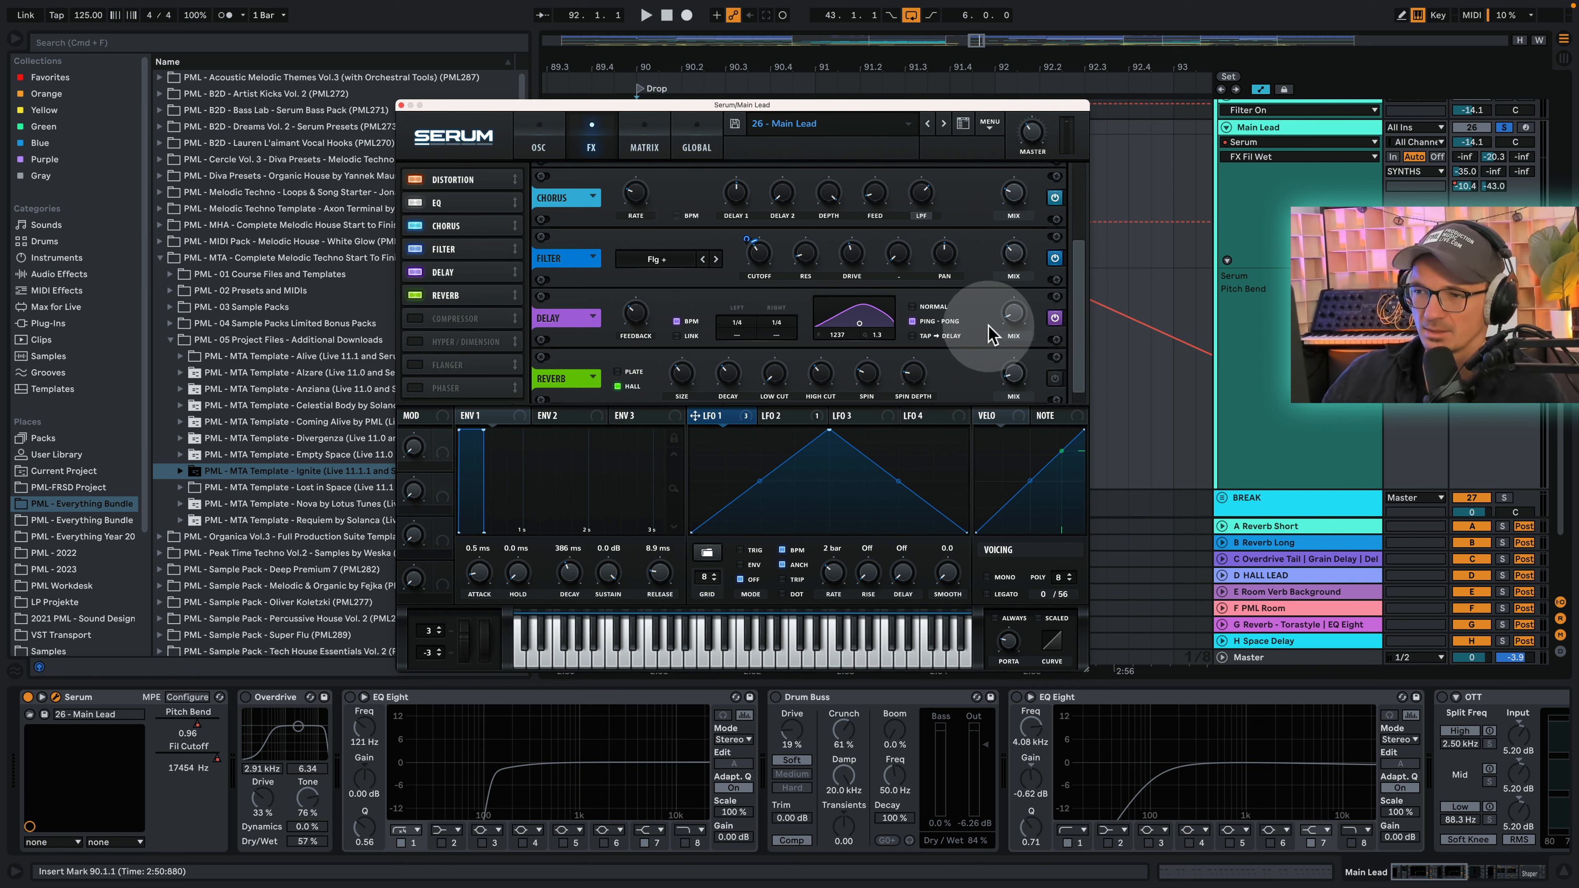
{"action": "left_click", "coordinate": [1055, 318]}
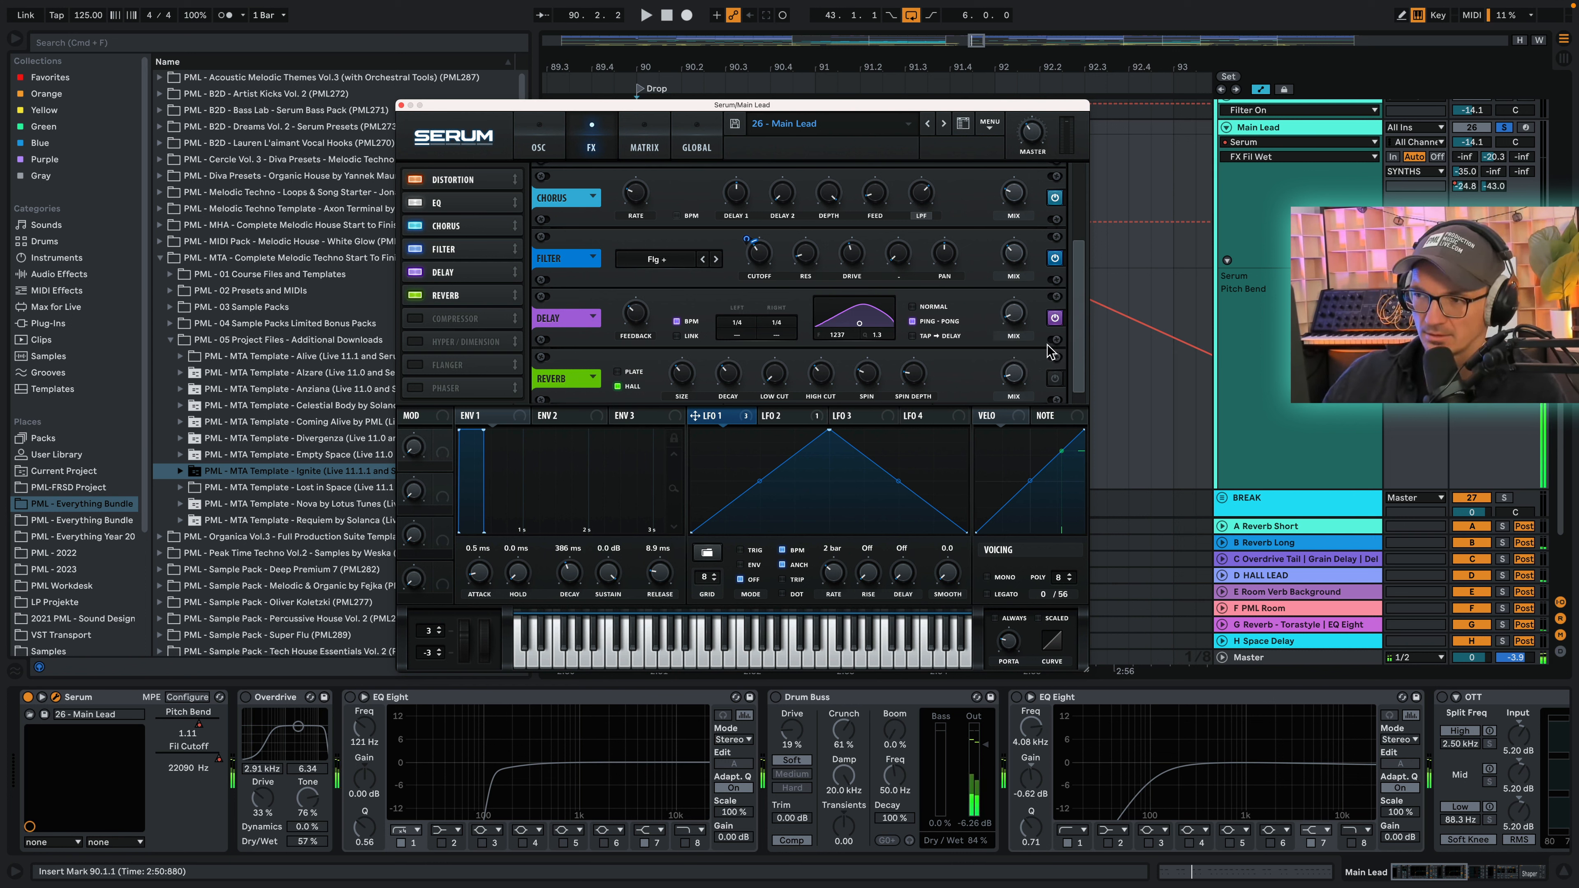
{"action": "mouse_move", "coordinate": [1017, 313]}
{"action": "left_mouse_down"}
{"action": "mouse_move", "coordinate": [1016, 177]}
{"action": "mouse_move", "coordinate": [1026, 284]}
{"action": "left_mouse_up"}
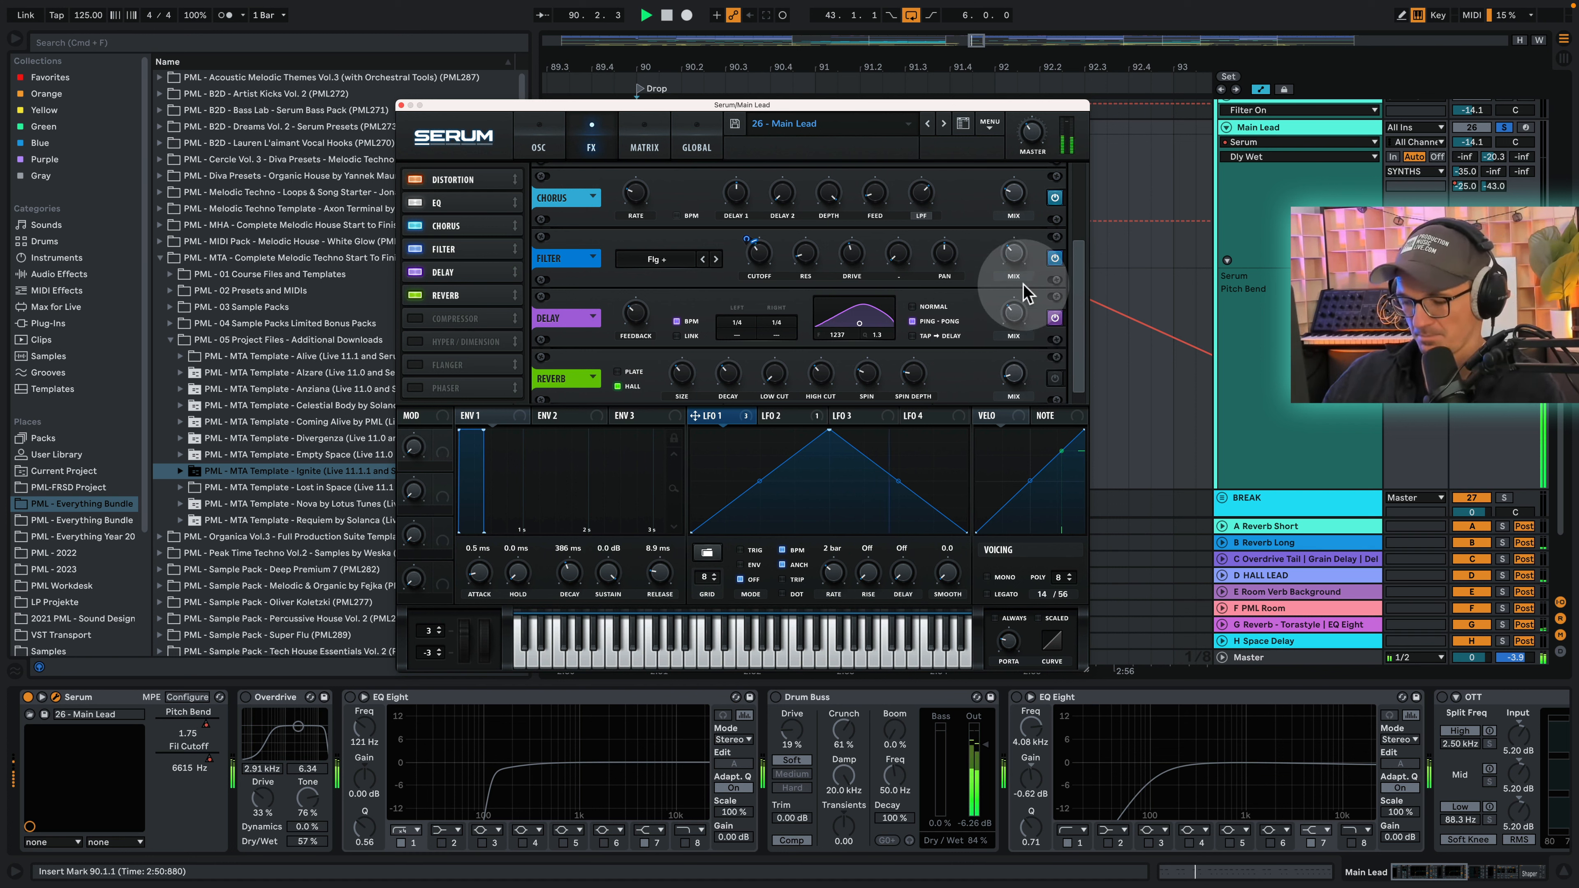
Step: Enable Serum's Reverb effect while the lead plays, and close the Serum window
{"action": "scroll", "coordinate": [1023, 305], "scroll_direction": "down", "scroll_amount": 1}
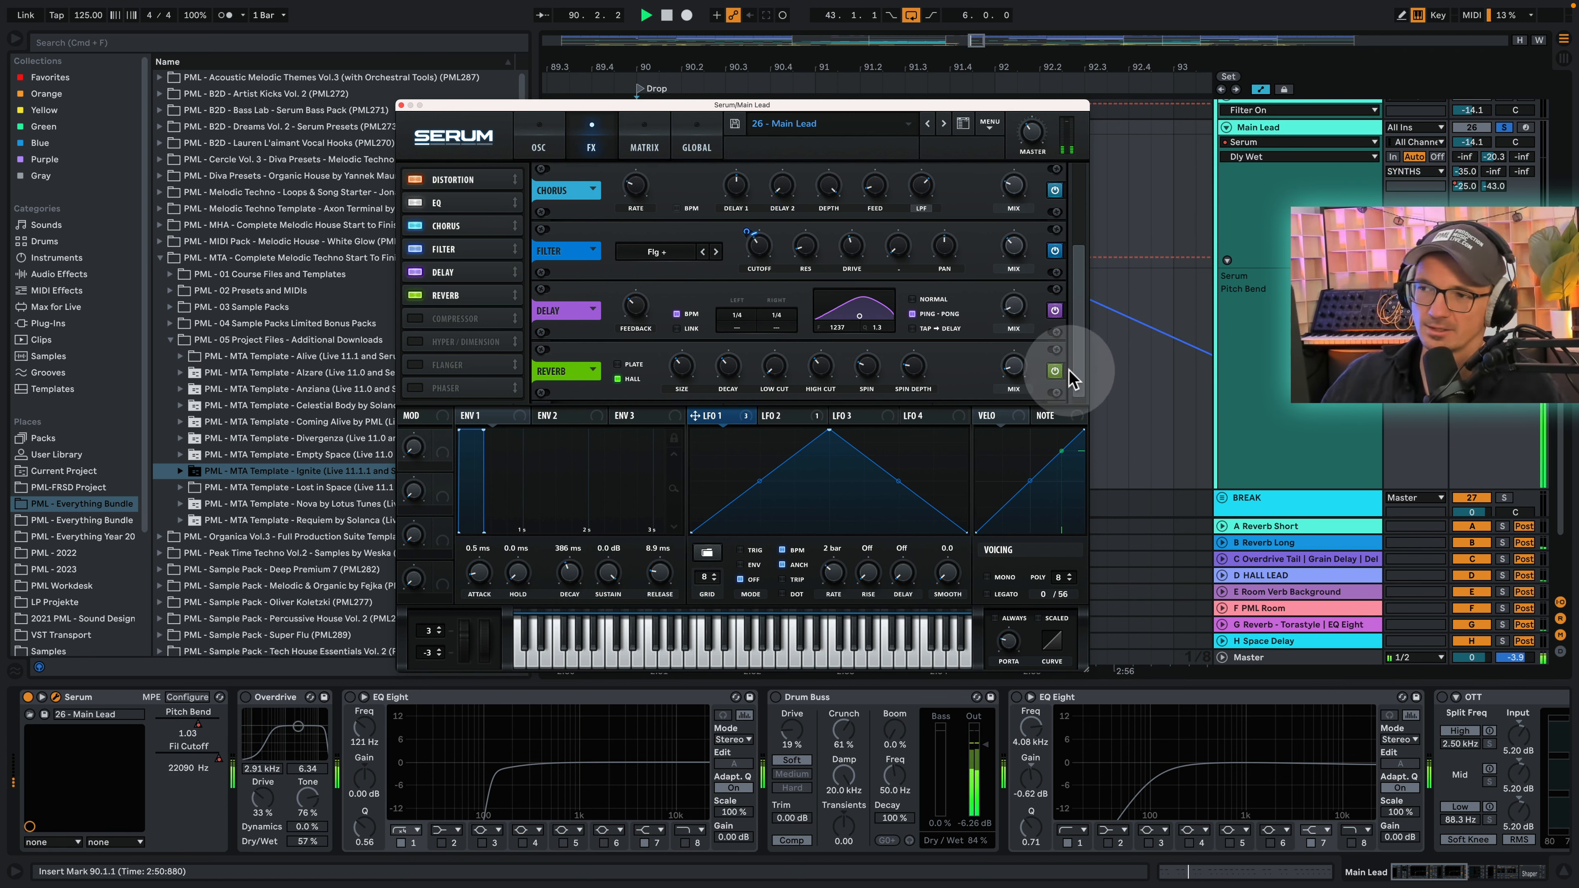
{"action": "key", "text": "space"}
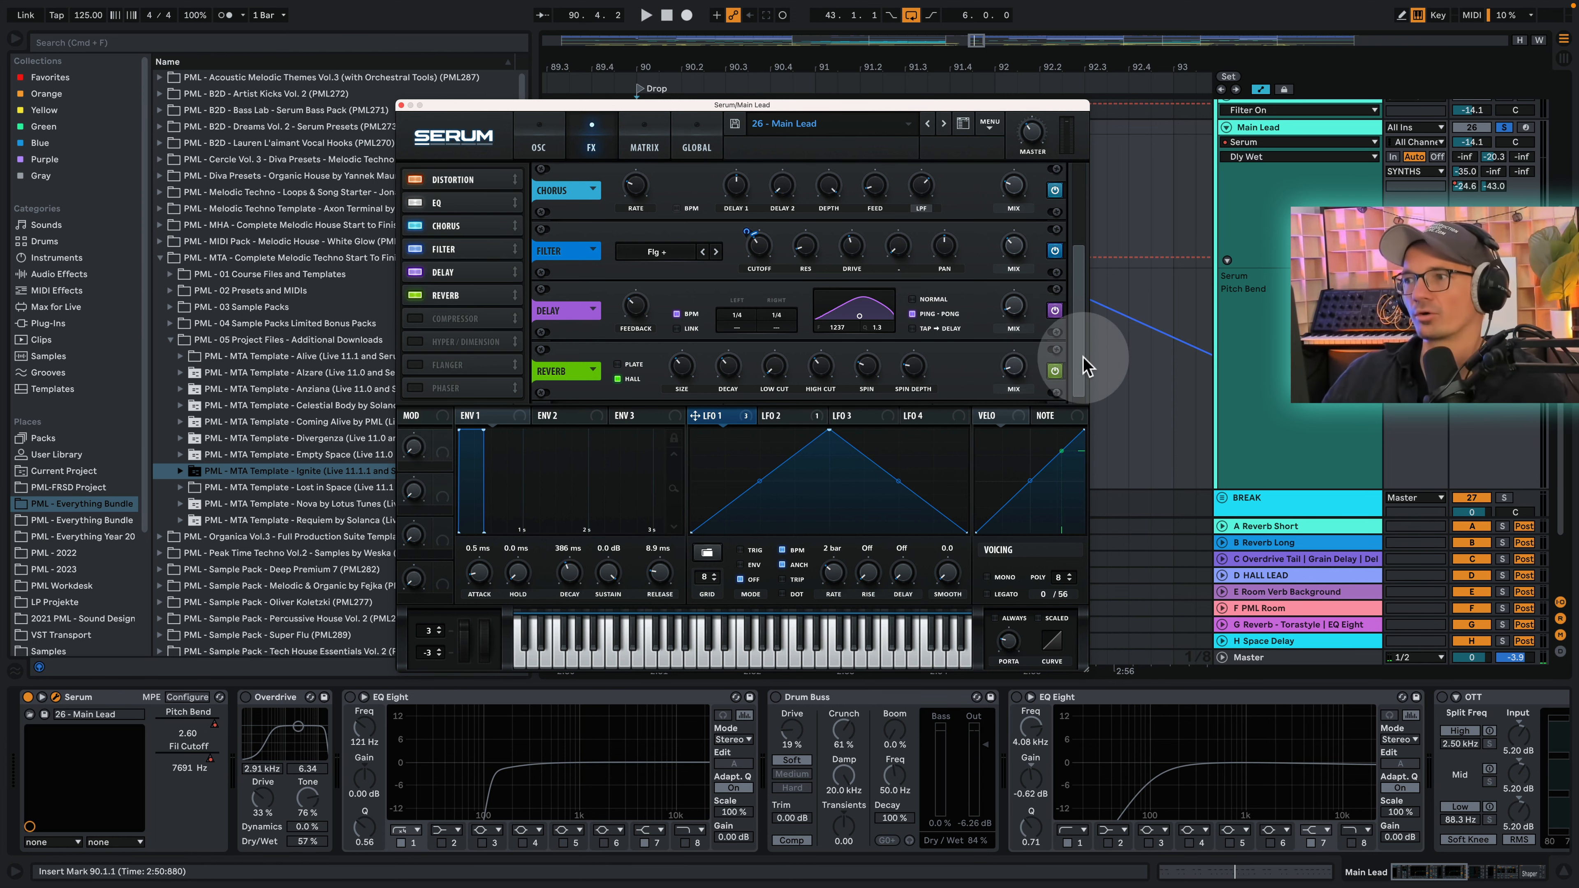
{"action": "left_click", "coordinate": [401, 106]}
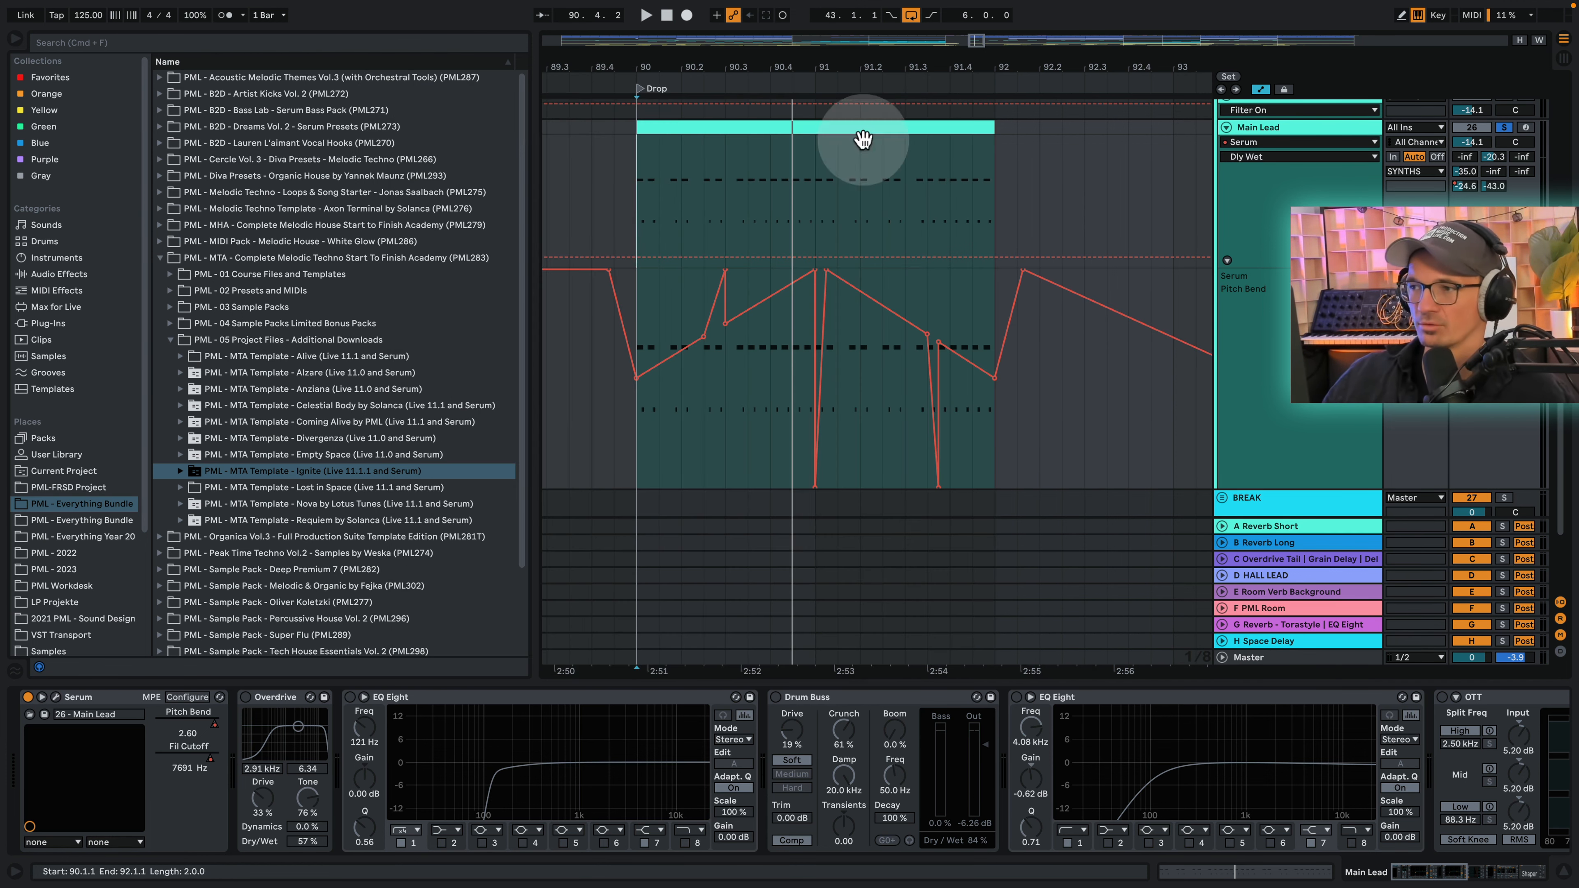
Step: Select the D HALL LEAD return and solo it during playback to hear the lead's hall reverb
{"action": "left_click", "coordinate": [1272, 575]}
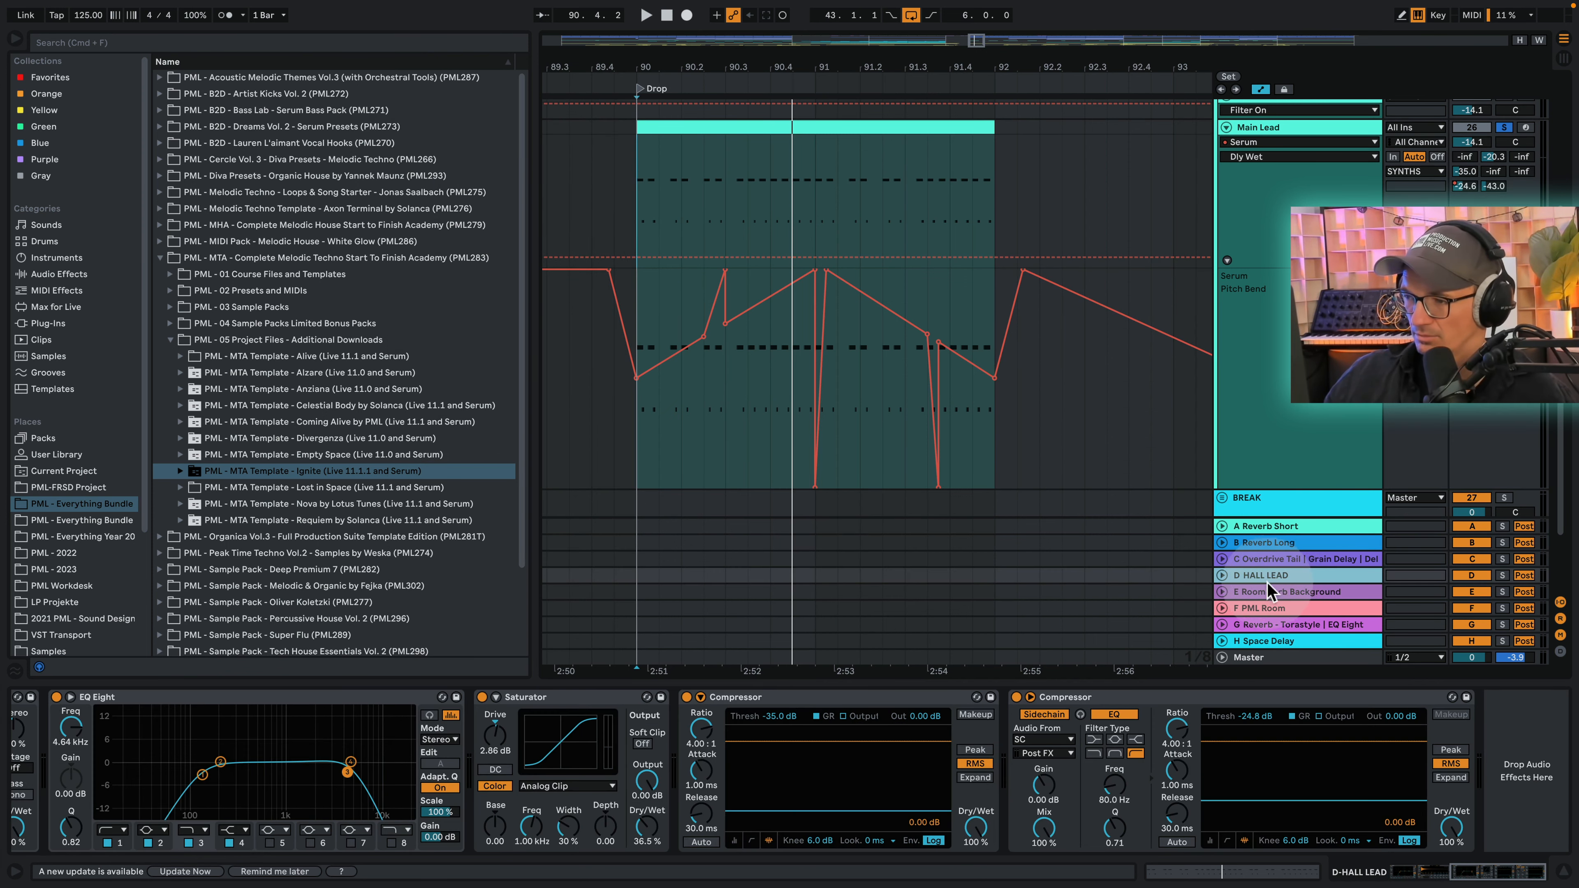
{"action": "key", "text": "space"}
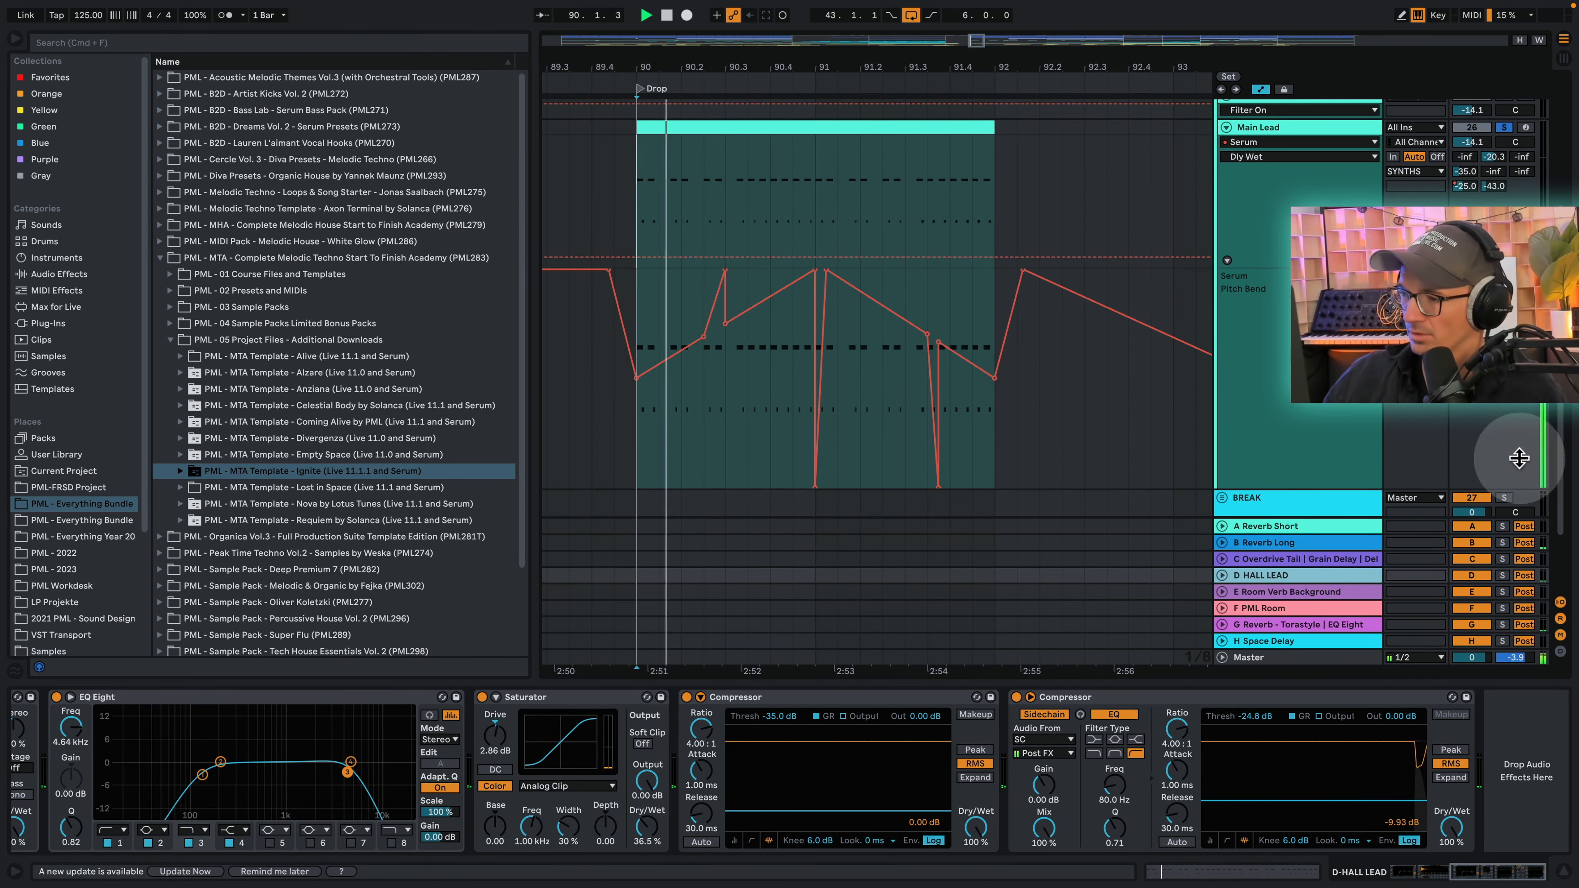
{"action": "left_click", "coordinate": [1502, 575]}
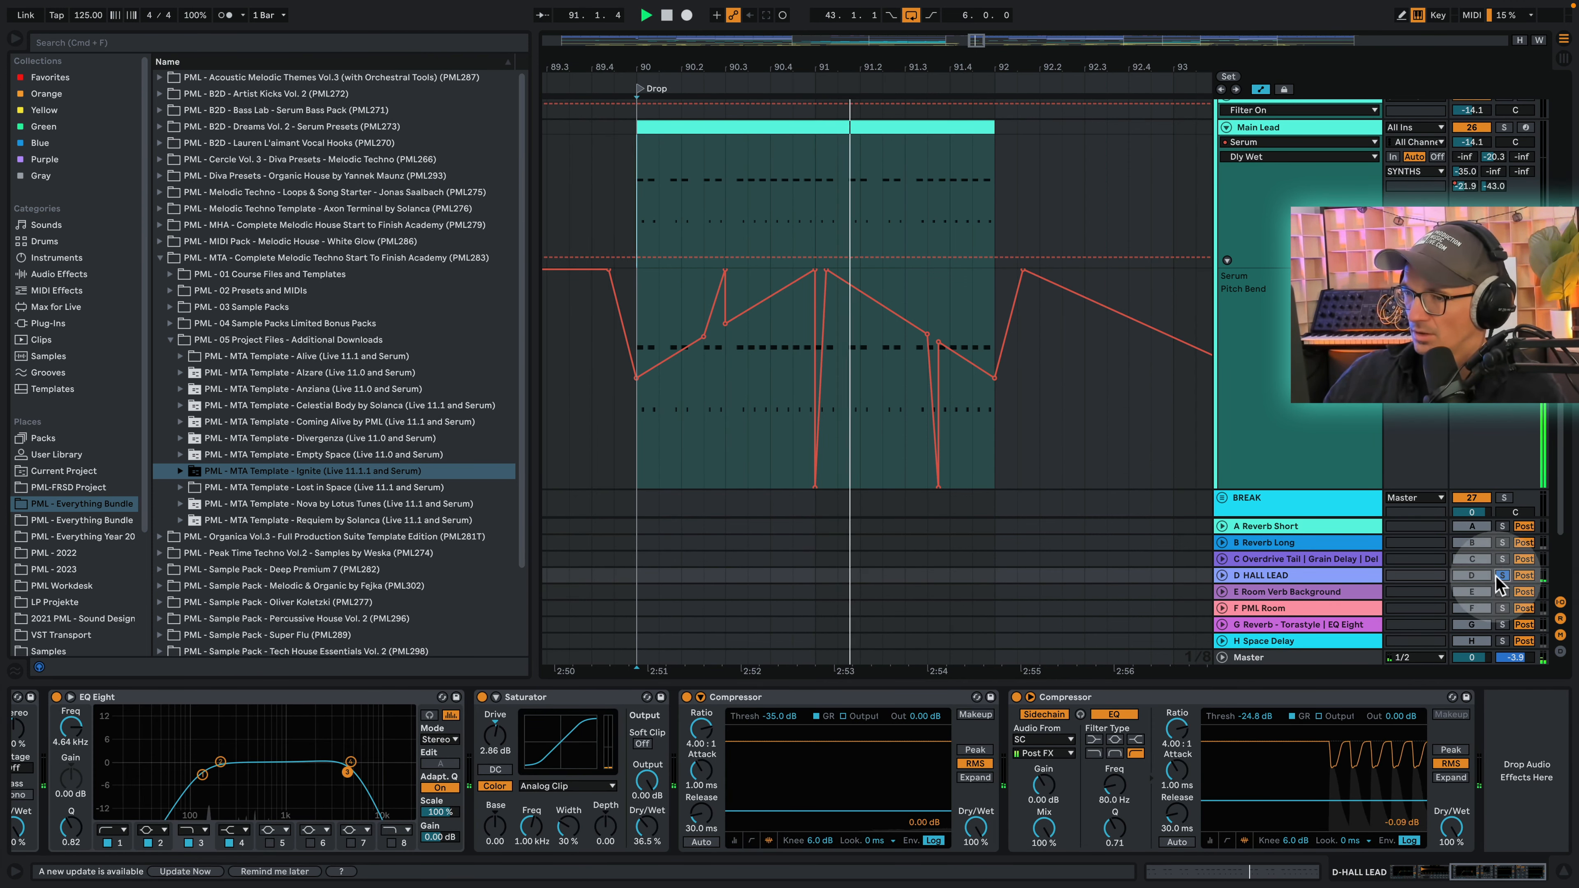
{"action": "key", "text": "space"}
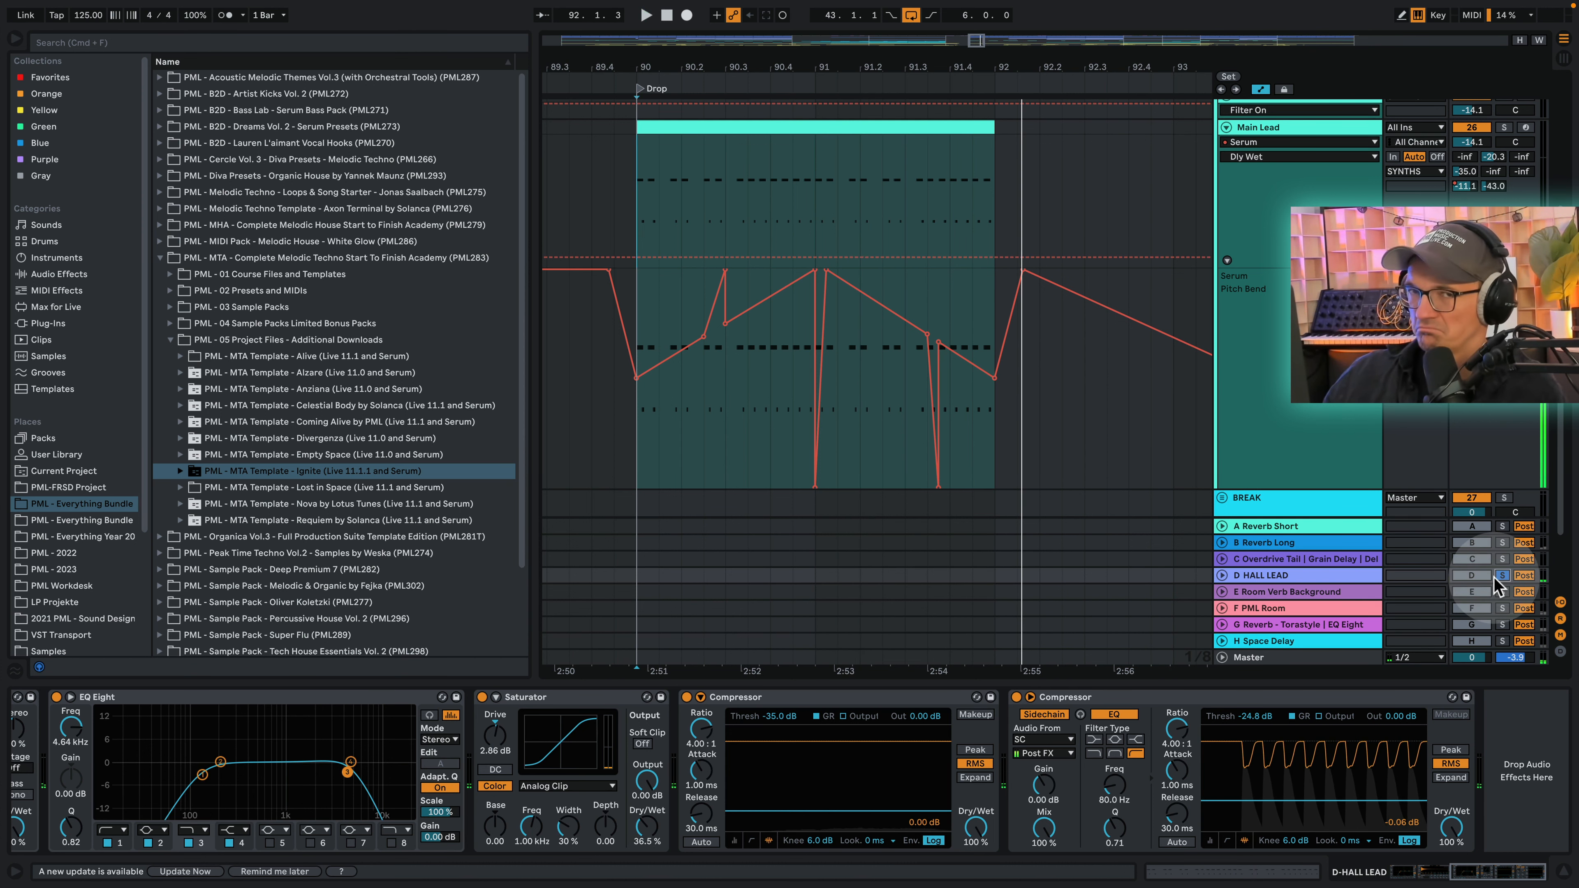
{"action": "key", "text": "space"}
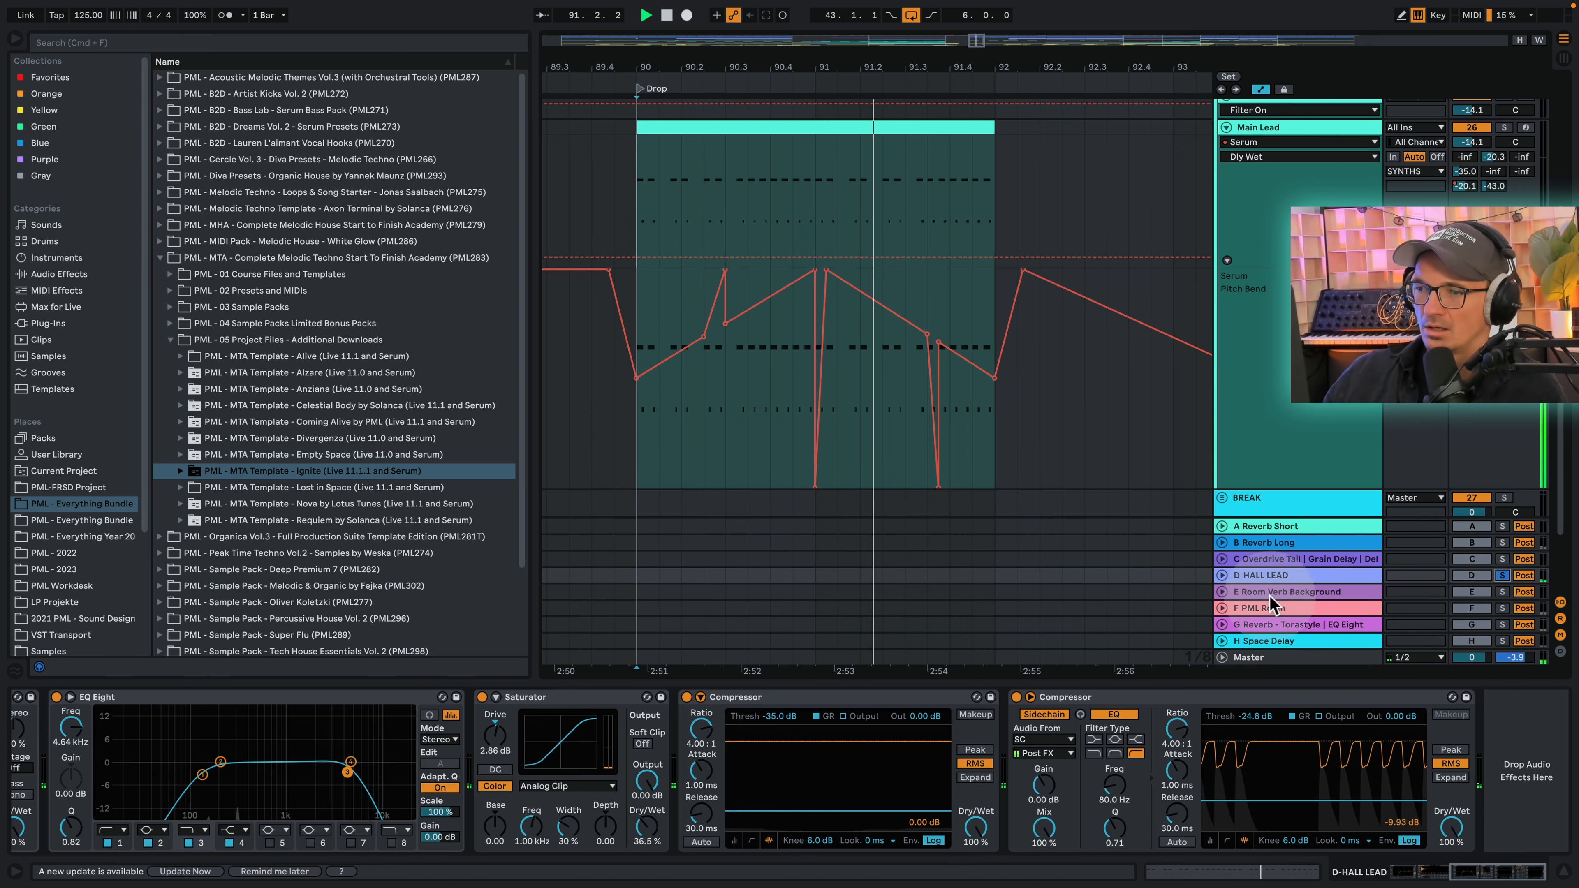
Step: Examine the D HALL LEAD device chain from the Large Shimmer Plate reverb through EQ Eight and Saturator to the Compressors
{"action": "left_click", "coordinate": [1462, 879]}
{"action": "key", "text": "space"}
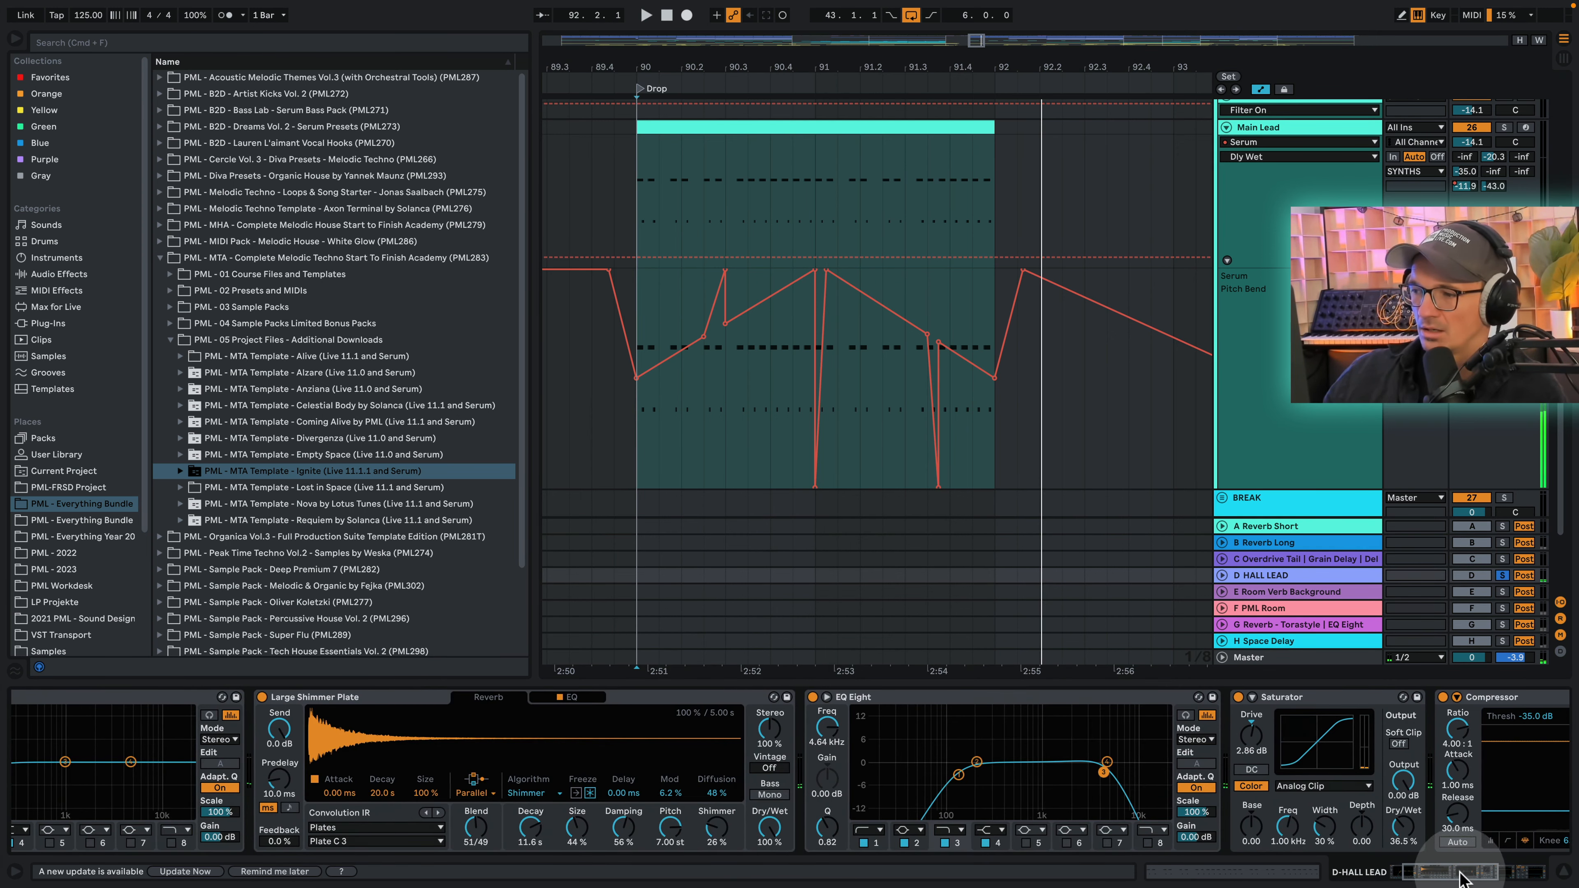
{"action": "left_click", "coordinate": [1412, 874]}
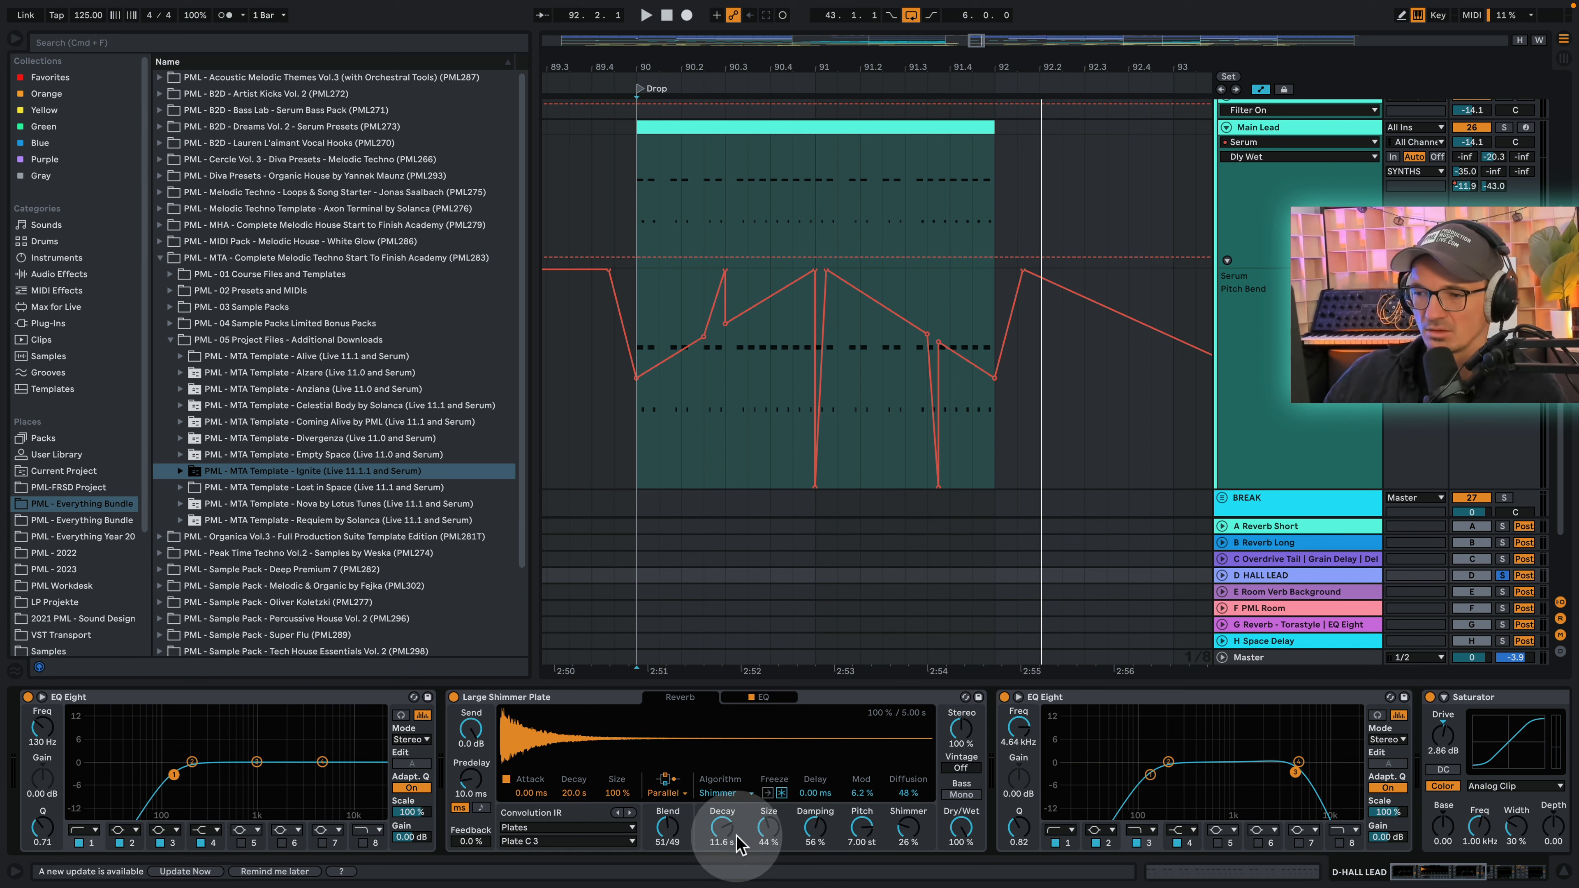
{"action": "key", "text": "space"}
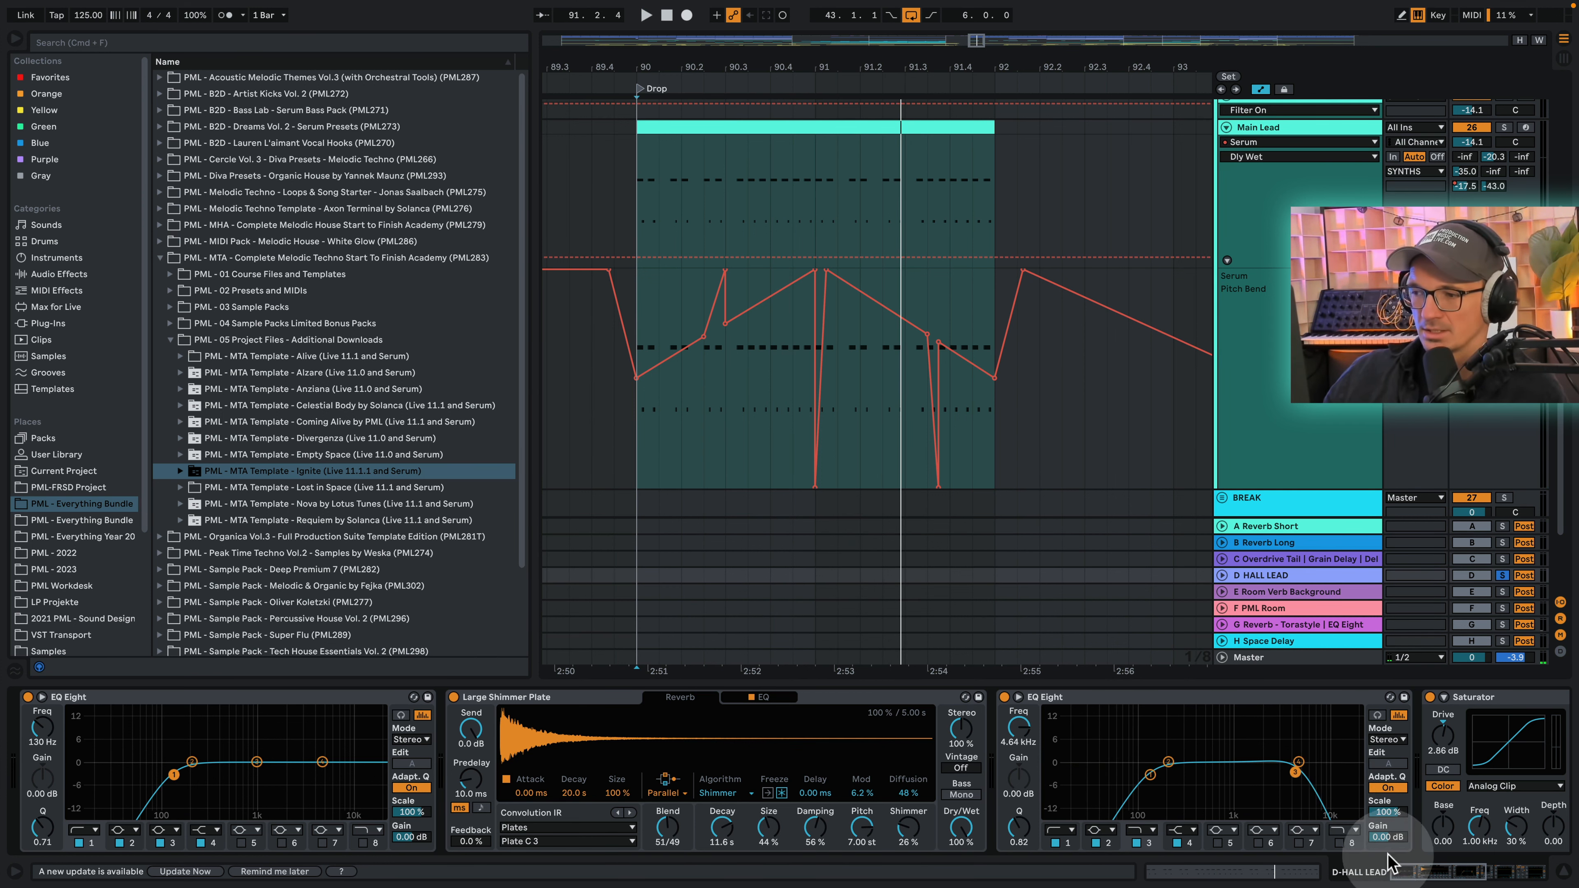
{"action": "left_click", "coordinate": [1423, 877]}
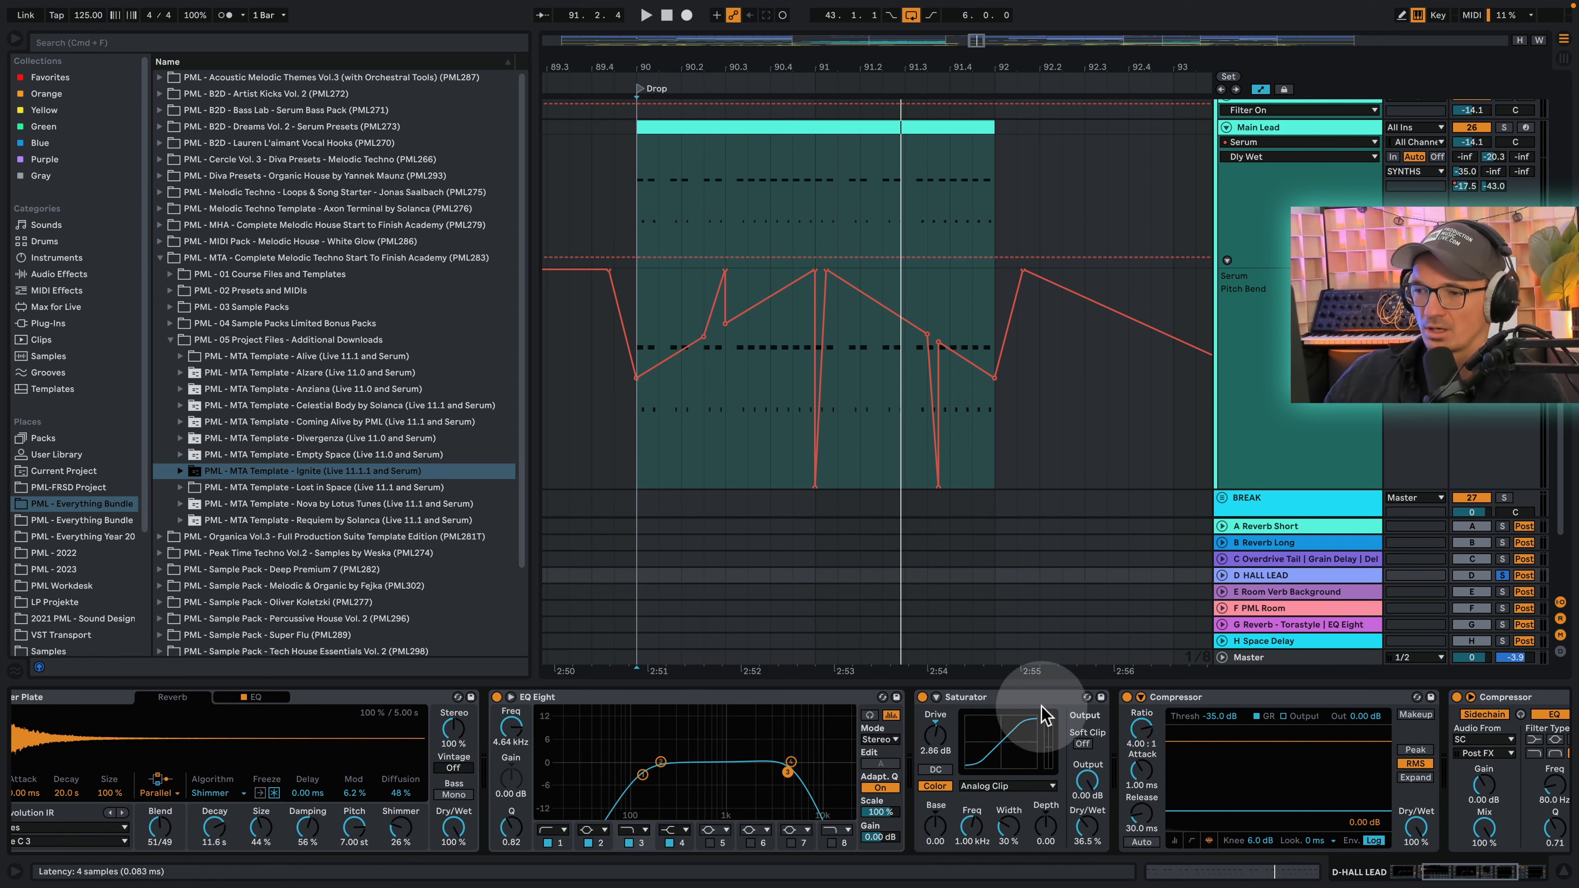
{"action": "left_click", "coordinate": [1449, 871]}
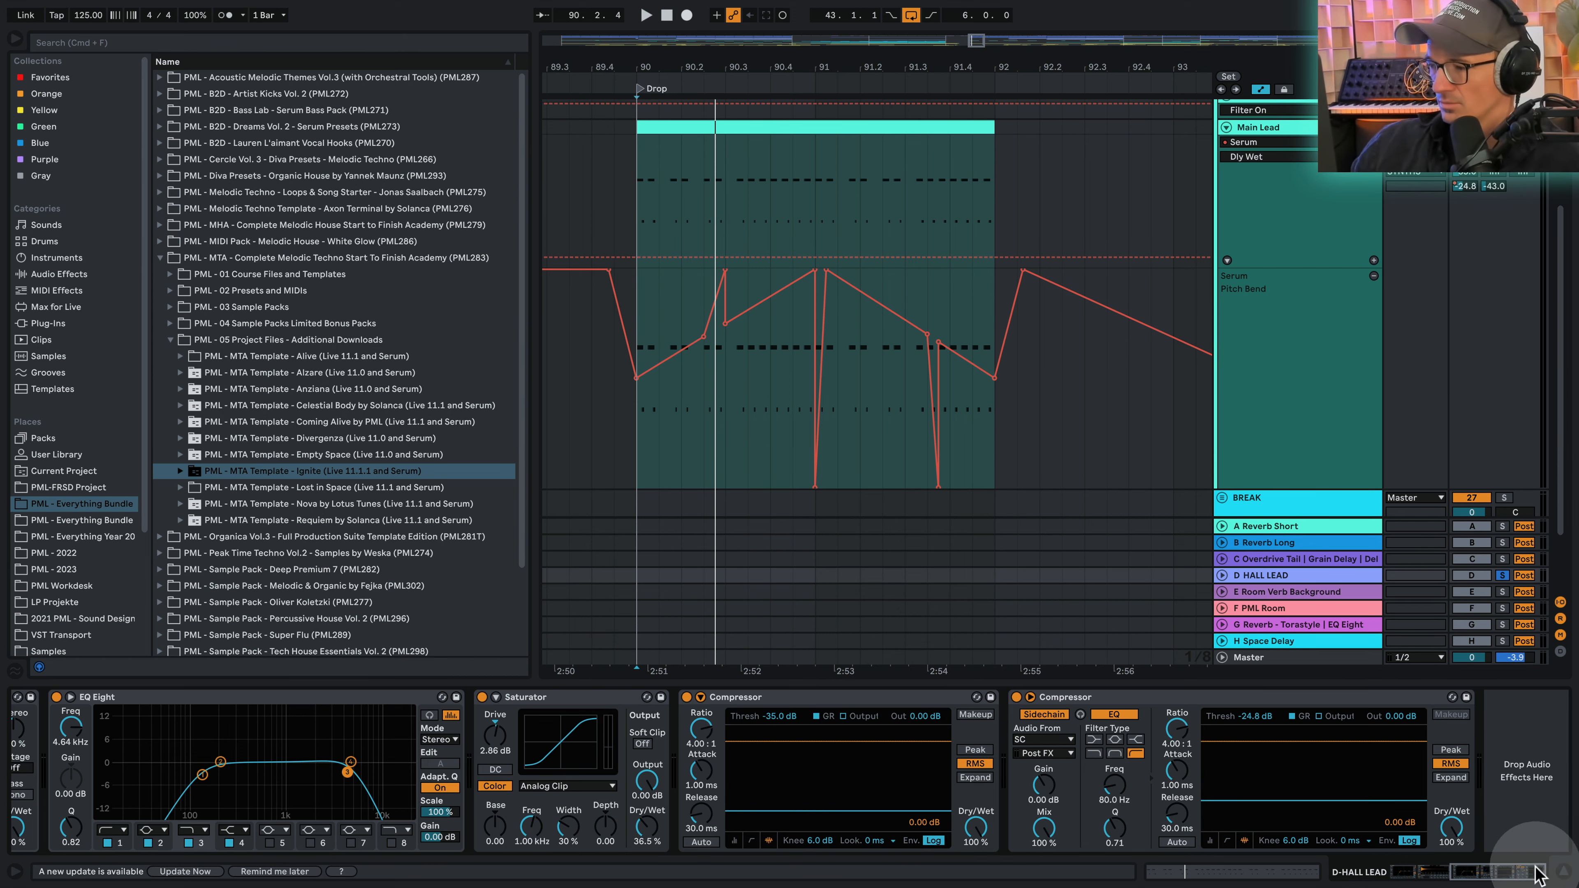
Step: Solo the B Reverb Long return during playback and inspect its Reverb, EQ Eight and Compressor devices
{"action": "left_click", "coordinate": [1562, 877]}
{"action": "scroll", "coordinate": [1328, 553], "scroll_direction": "up", "scroll_amount": 3}
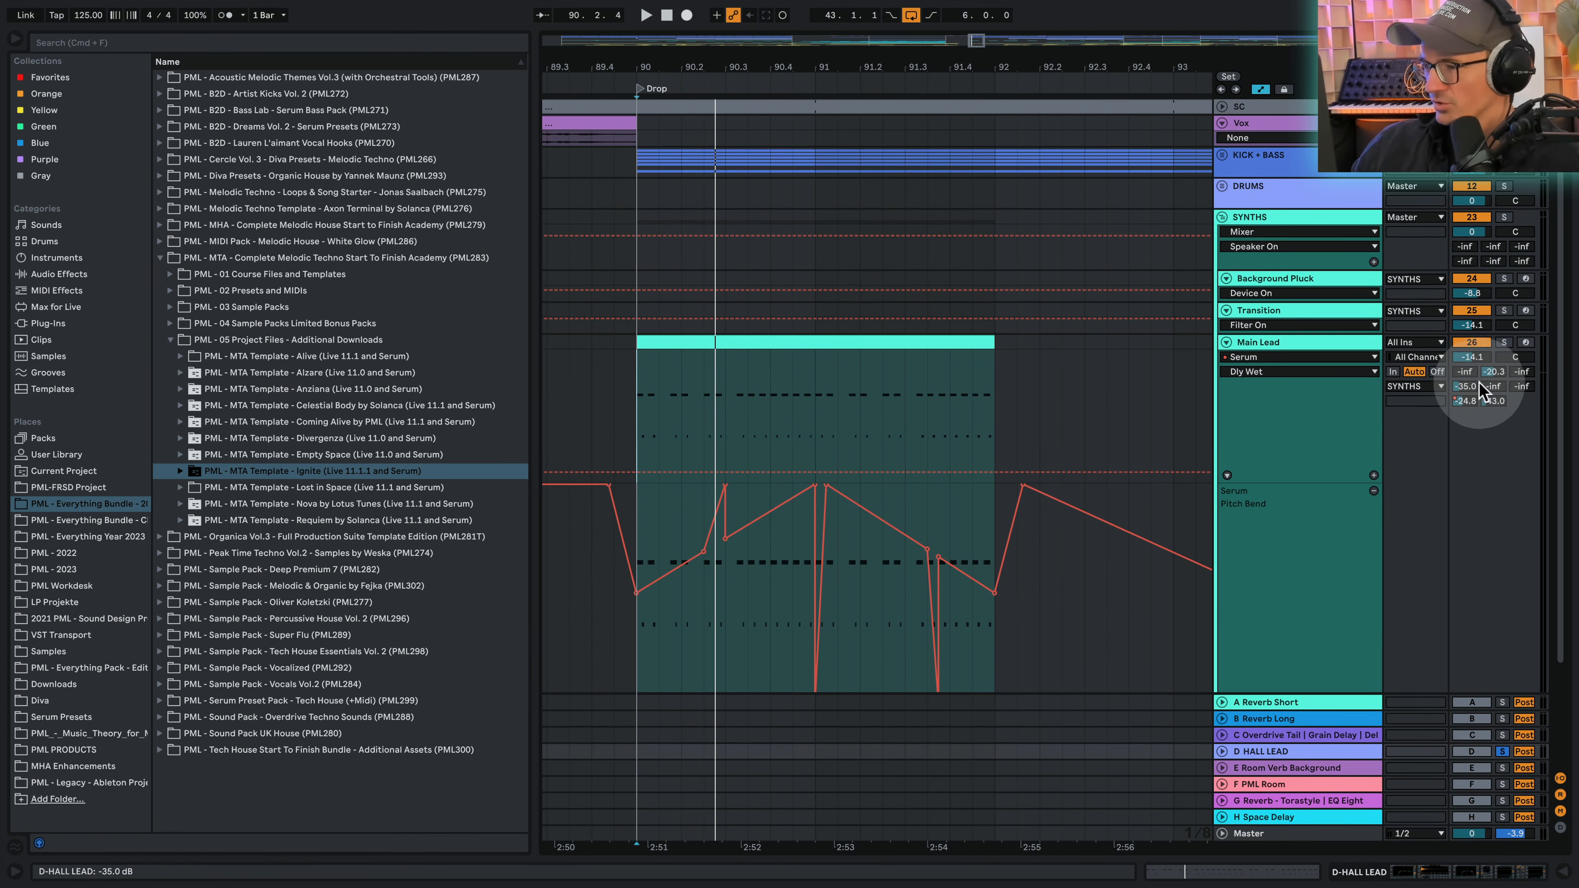
{"action": "scroll", "coordinate": [1471, 535], "scroll_direction": "down", "scroll_amount": 1}
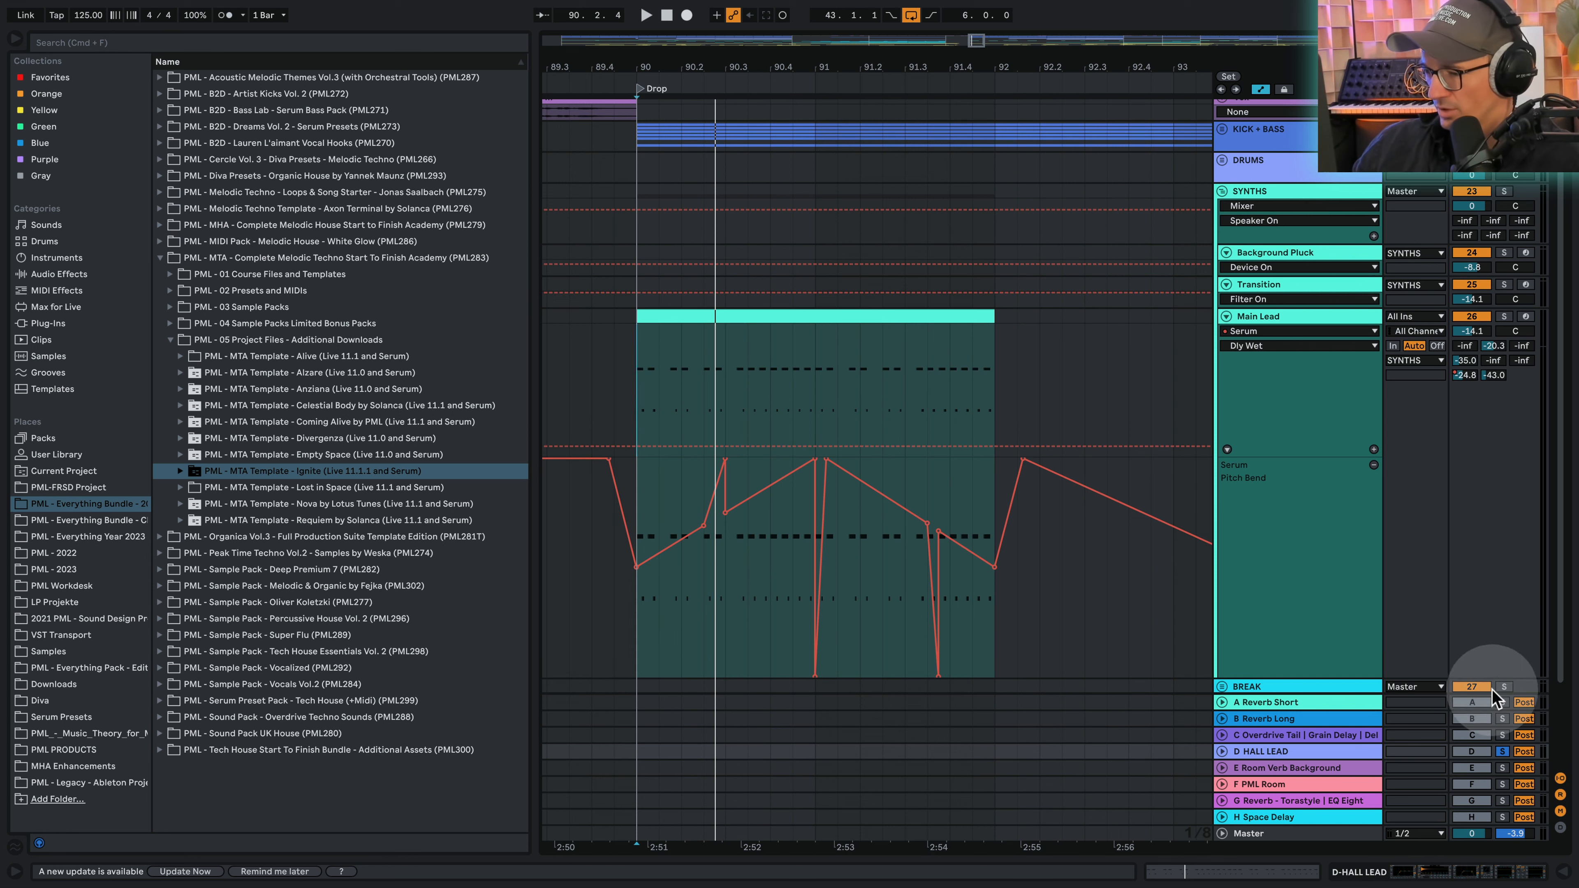
{"action": "key", "text": "space"}
{"action": "left_click", "coordinate": [1338, 720]}
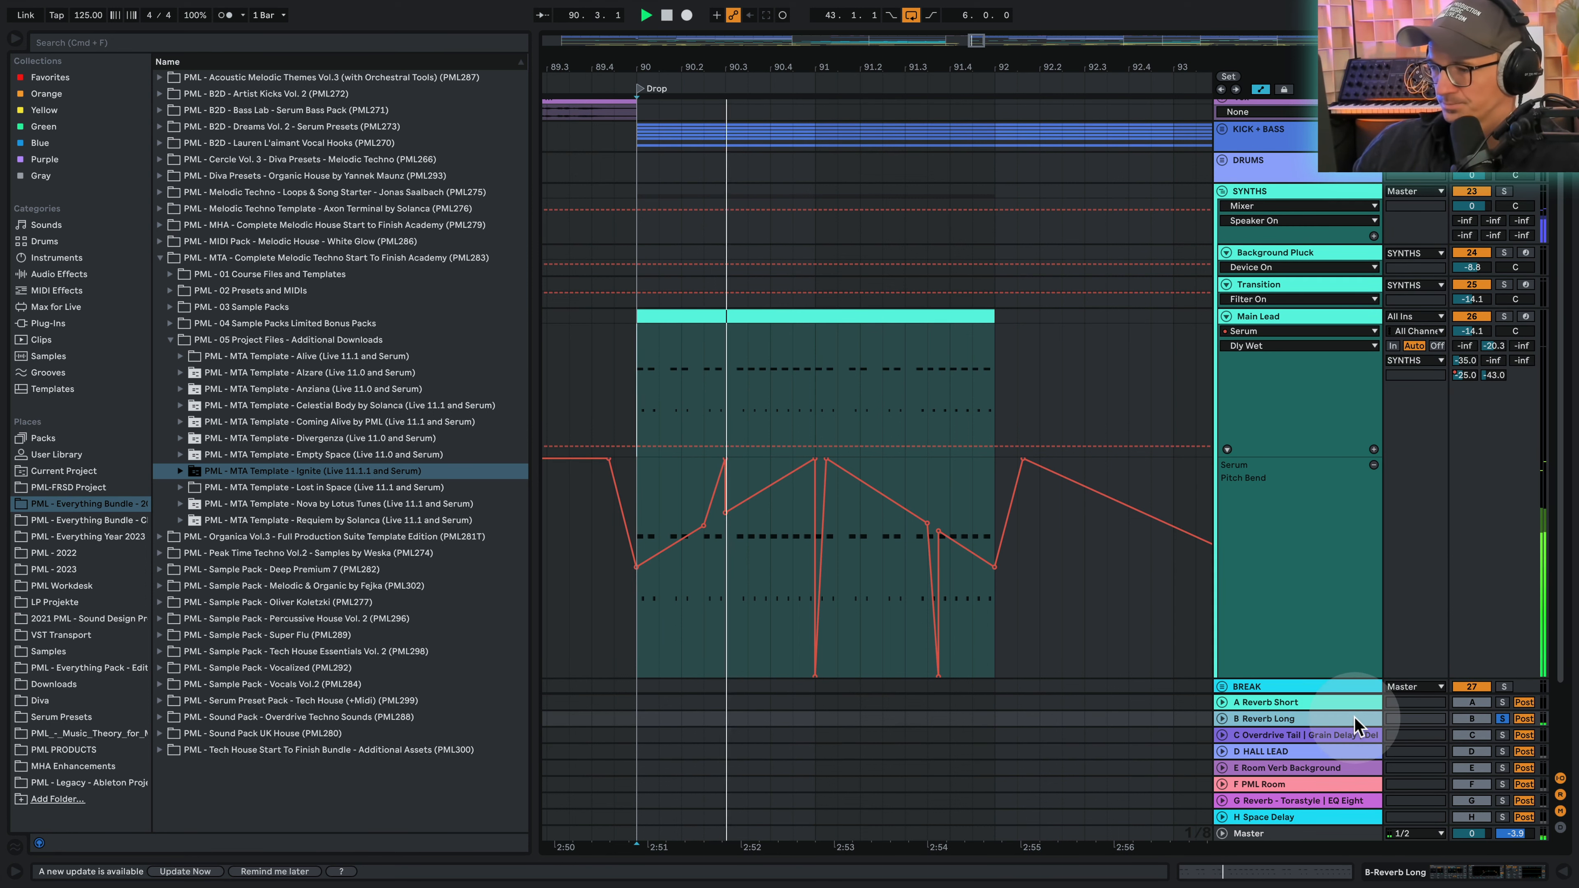
{"action": "double_click", "coordinate": [1362, 719]}
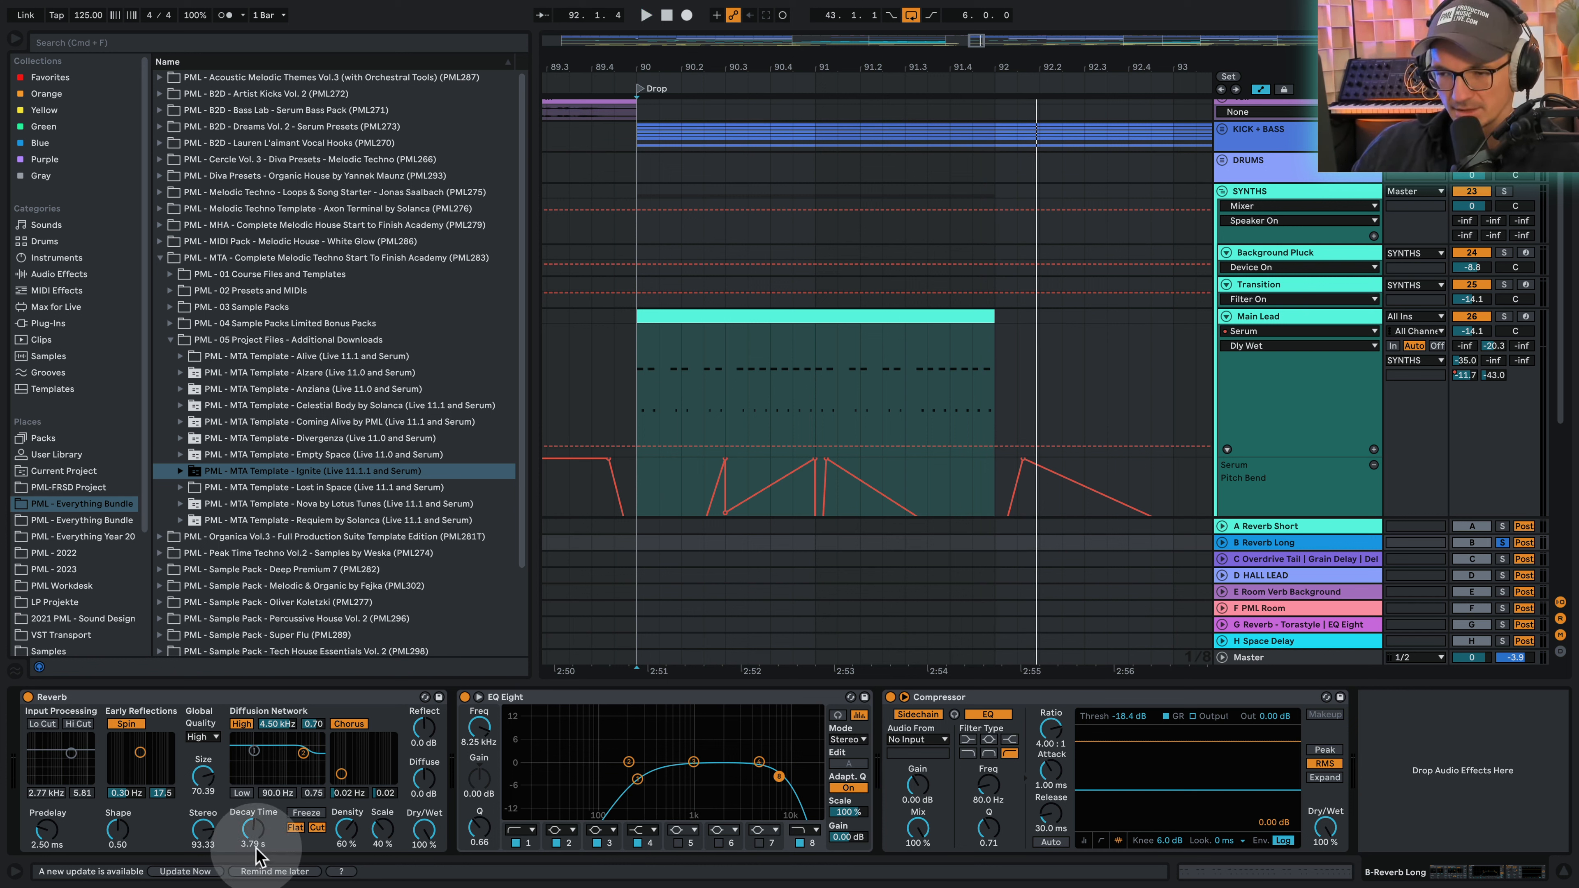
{"action": "left_click", "coordinate": [588, 581]}
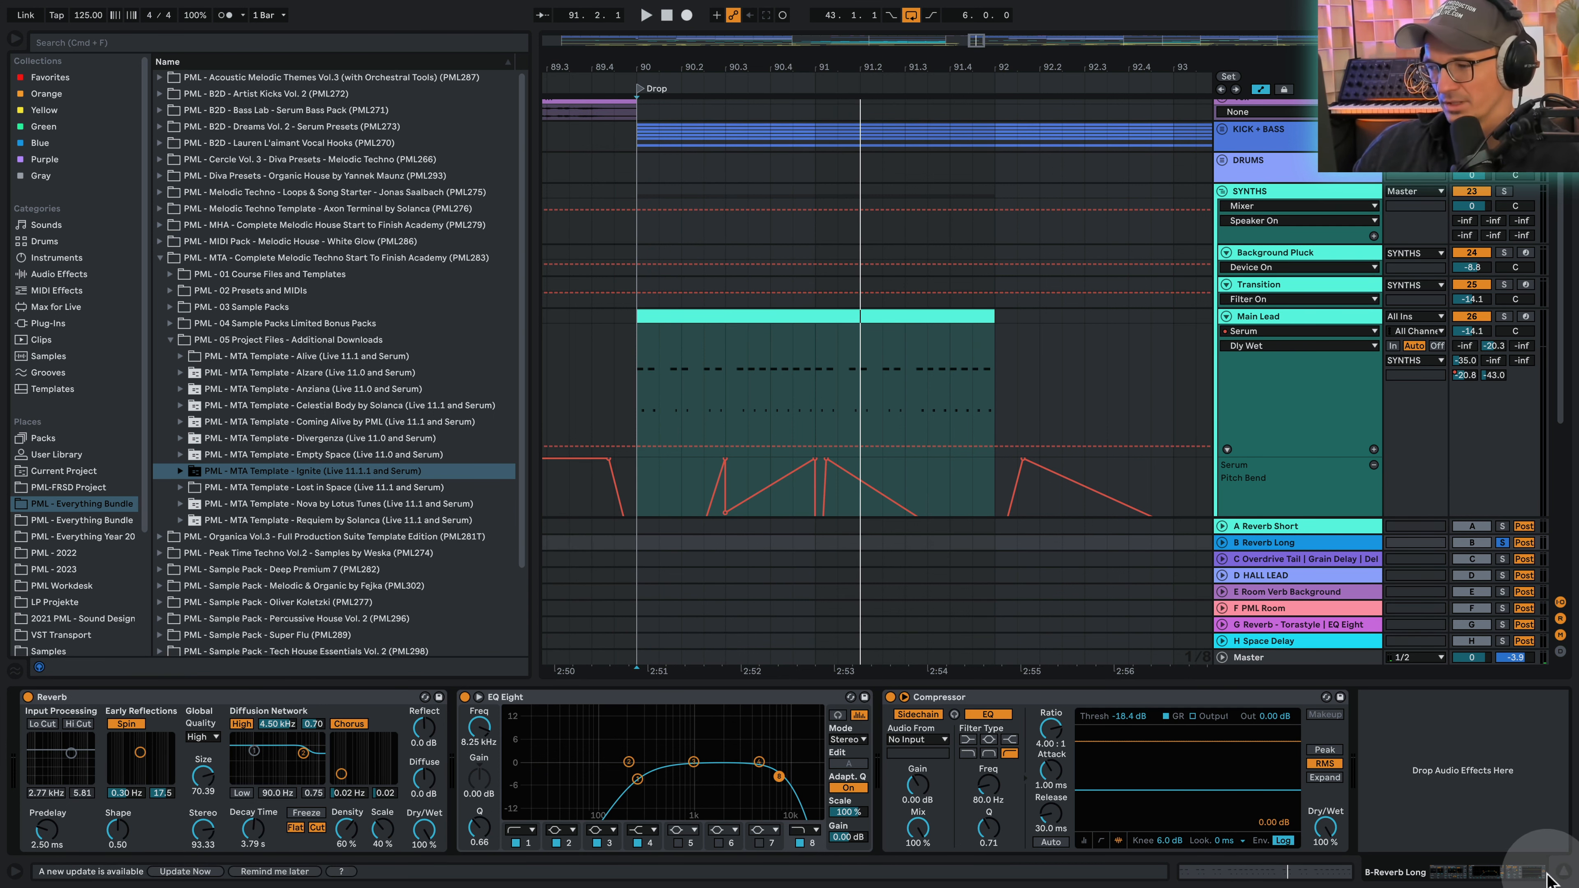
{"action": "left_click", "coordinate": [1562, 872]}
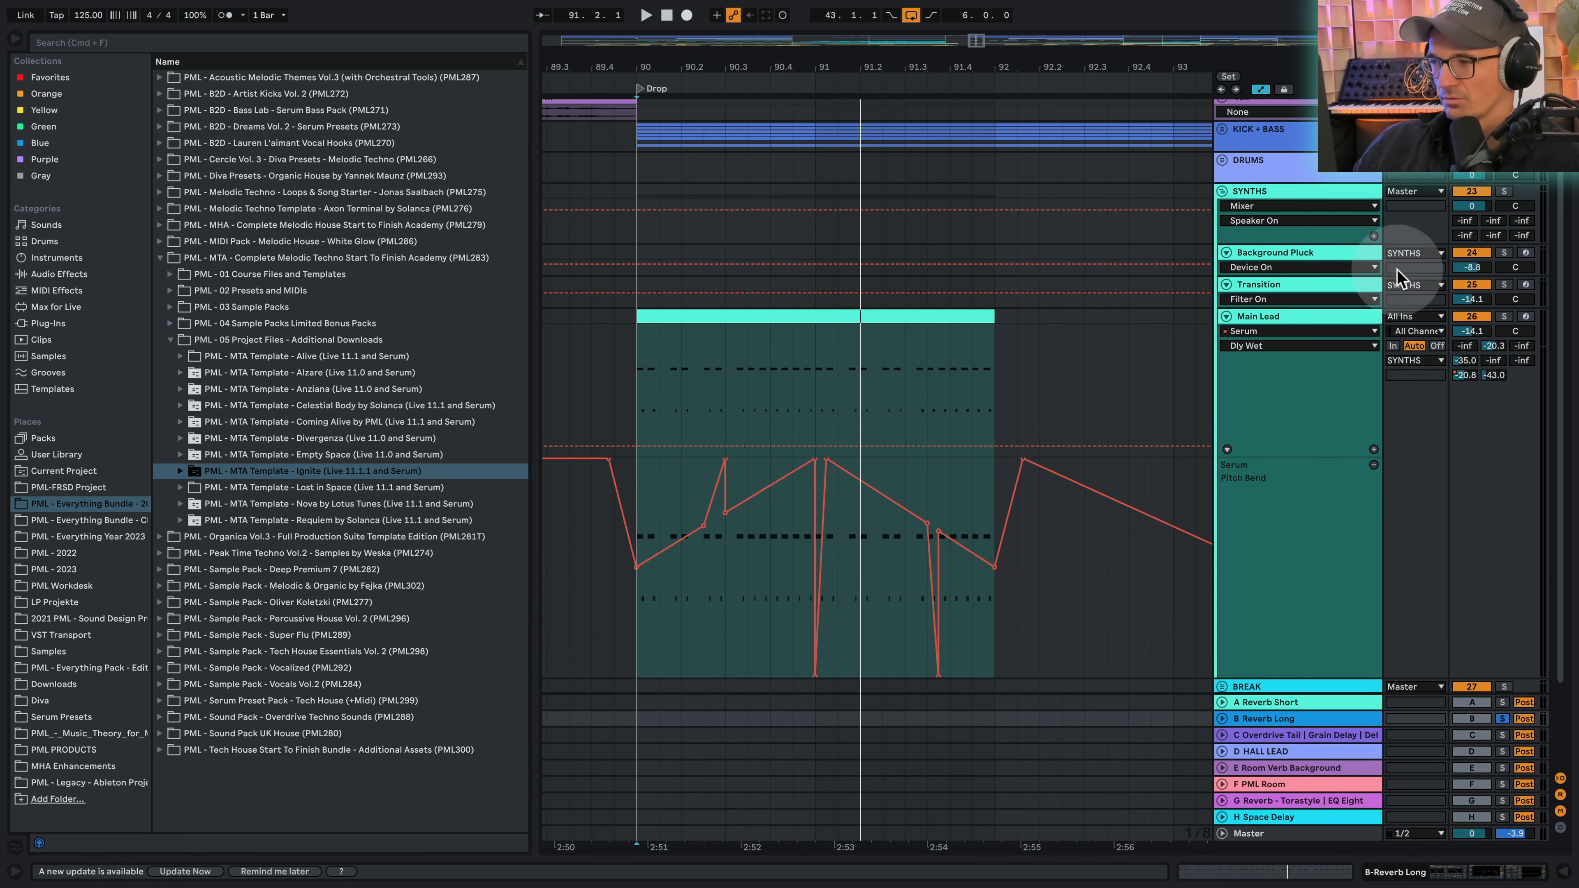
{"action": "left_click", "coordinate": [1286, 192]}
{"action": "double_click", "coordinate": [1286, 317]}
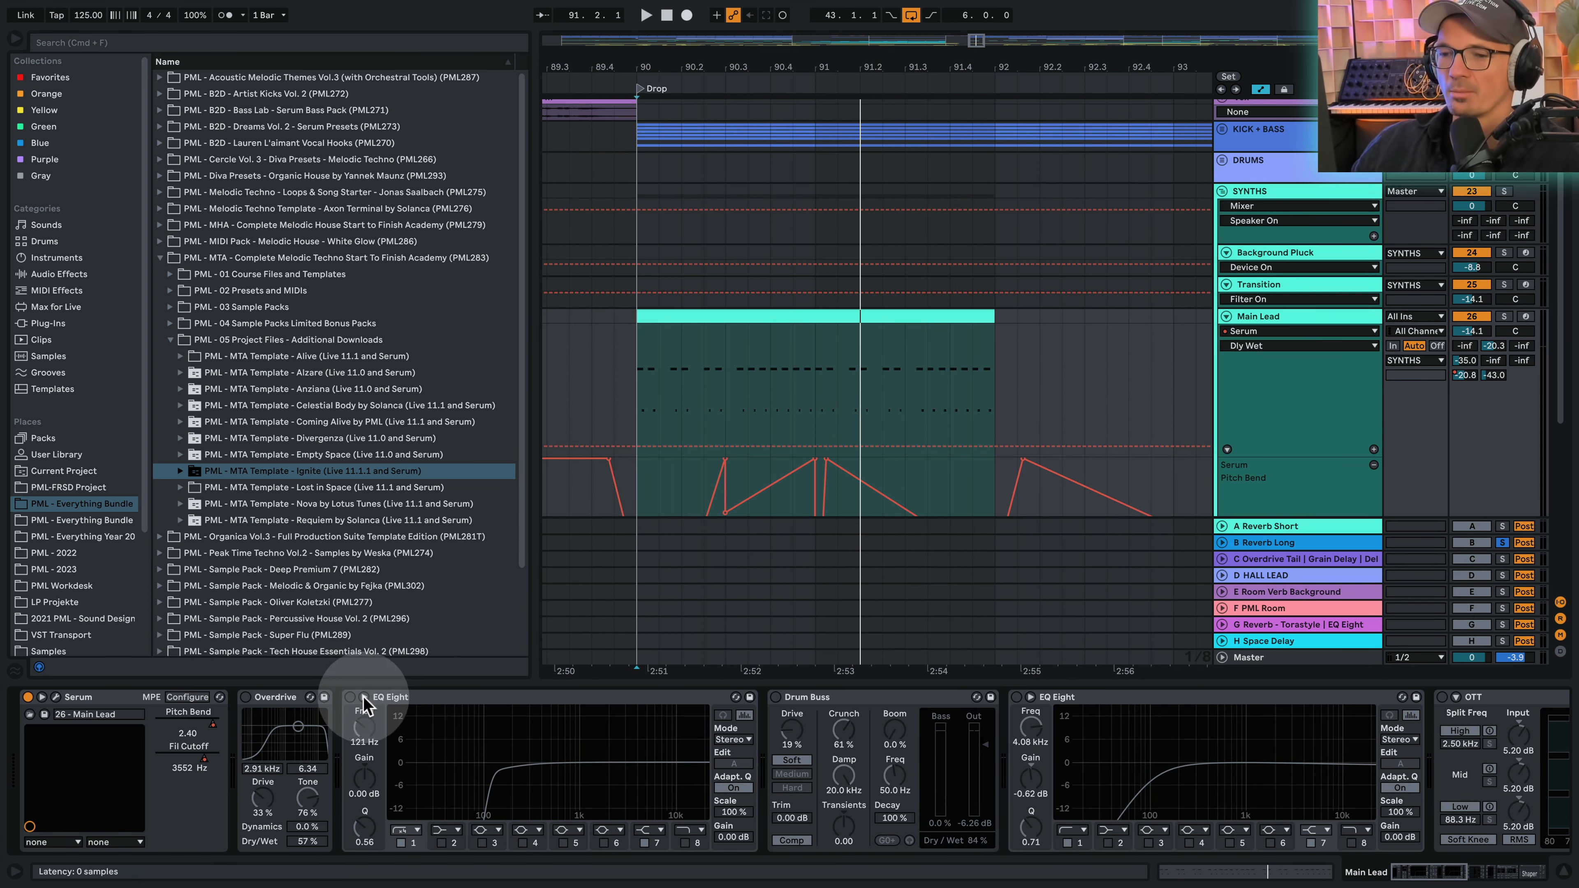
{"action": "left_click", "coordinate": [1504, 316]}
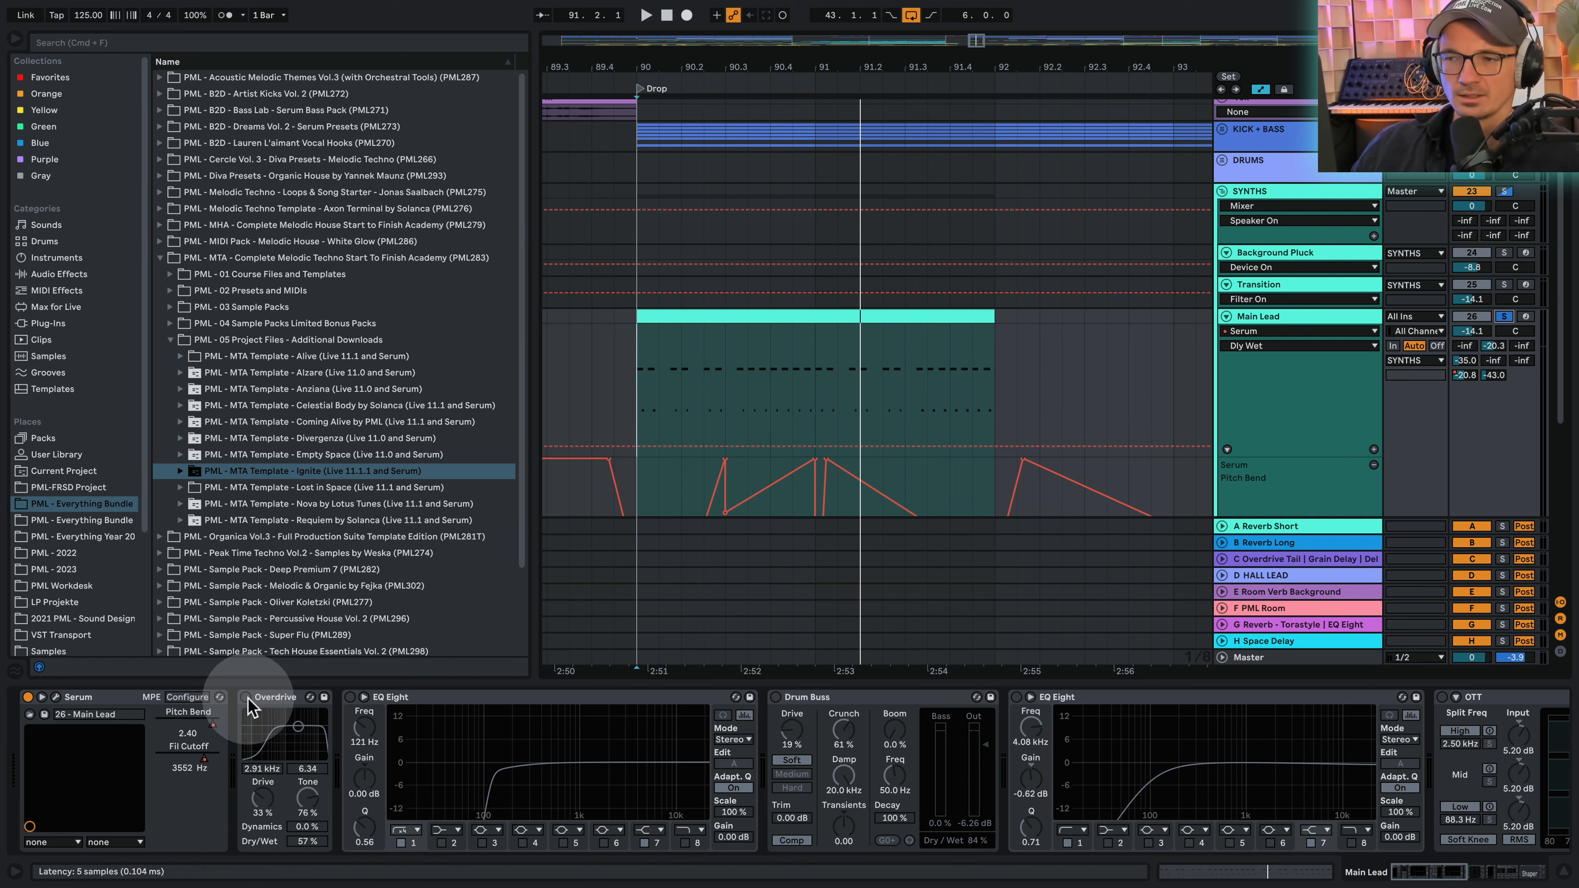
{"action": "key", "text": "space"}
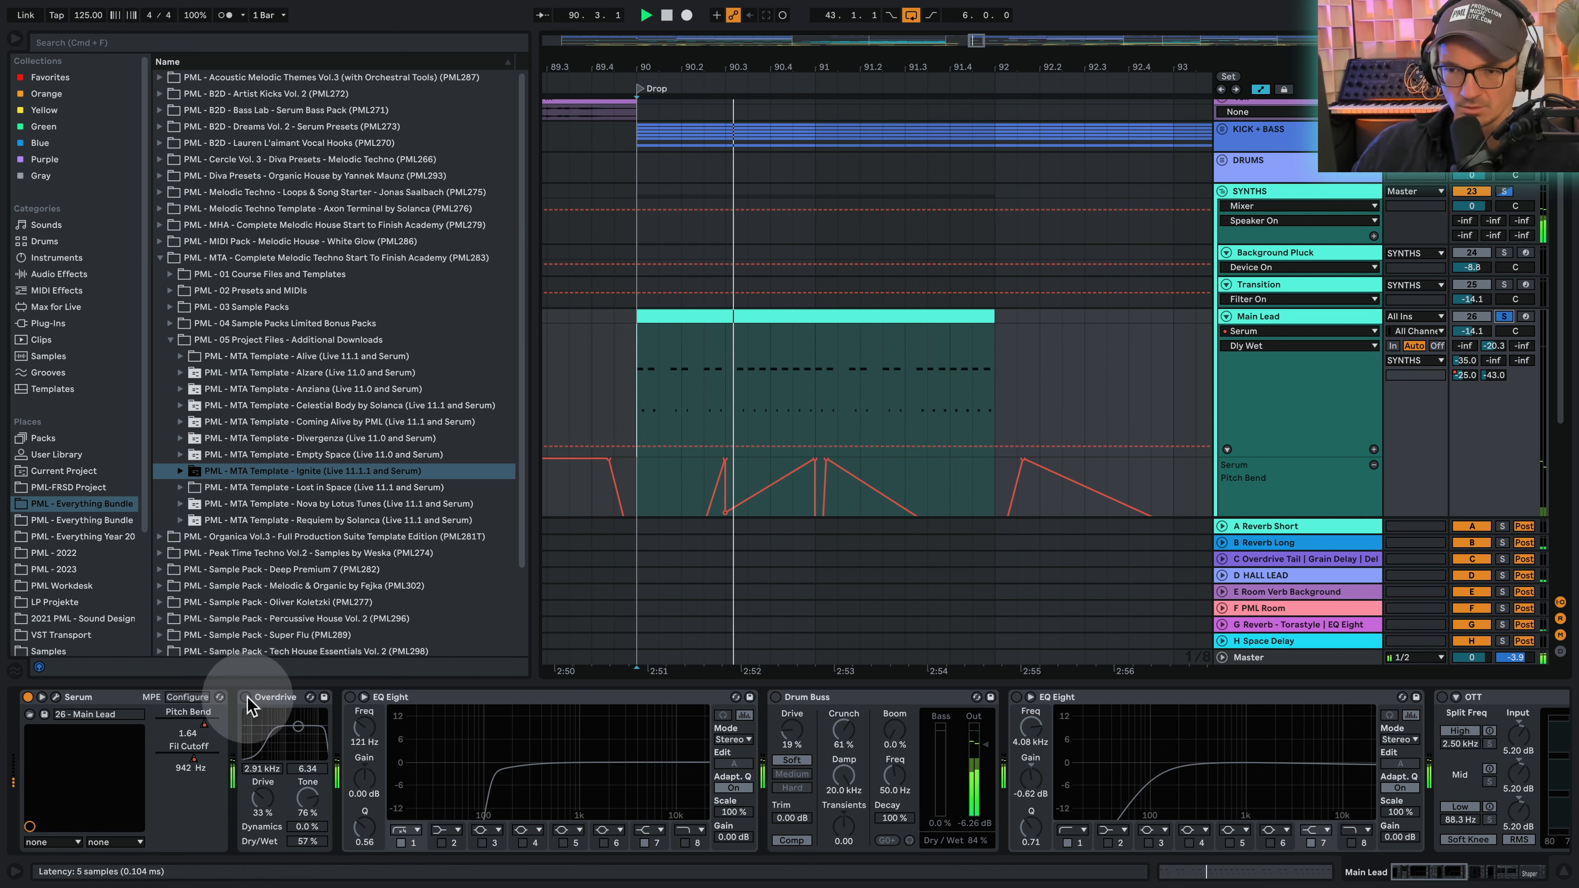
{"action": "key", "text": "space"}
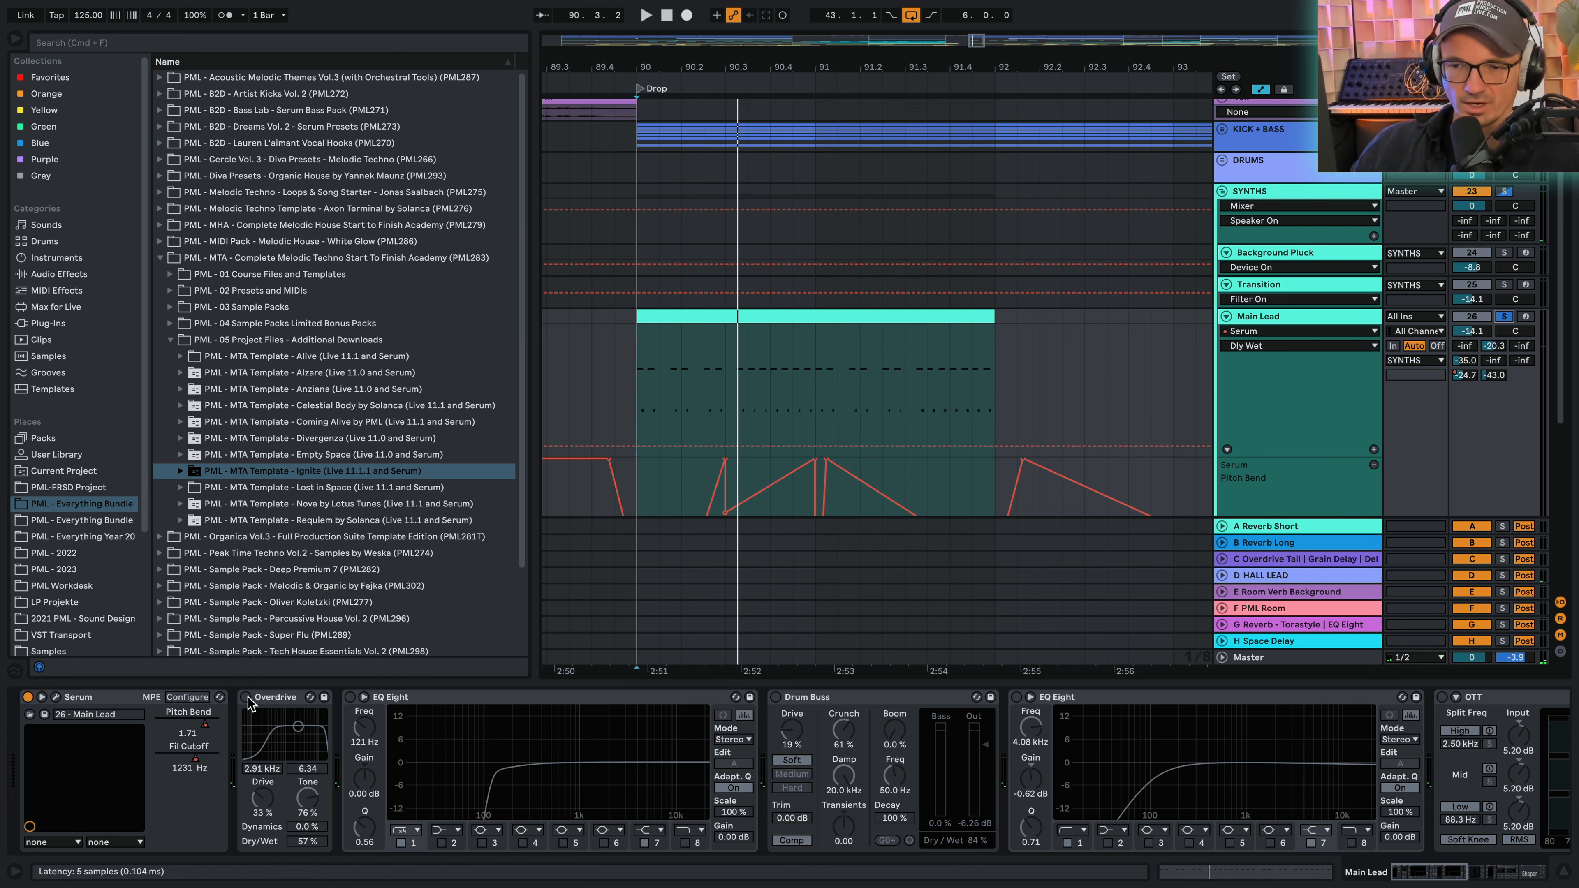
Step: Turn on the Overdrive on the Main Lead and play the drop to hear it
{"action": "left_click", "coordinate": [246, 698]}
{"action": "key", "text": "space"}
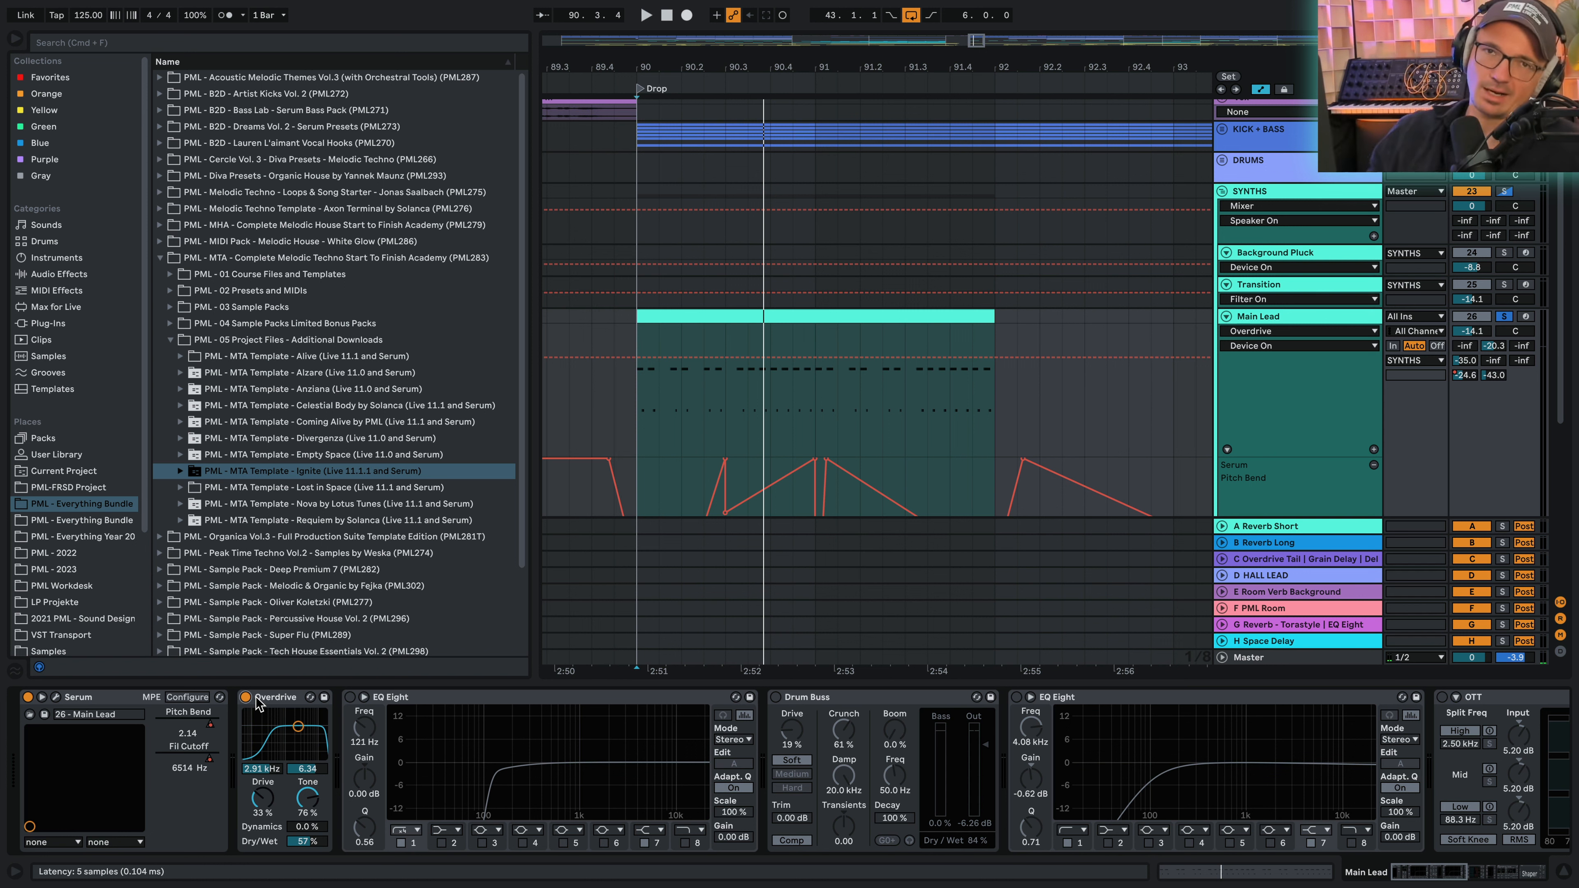
{"action": "key", "text": "space"}
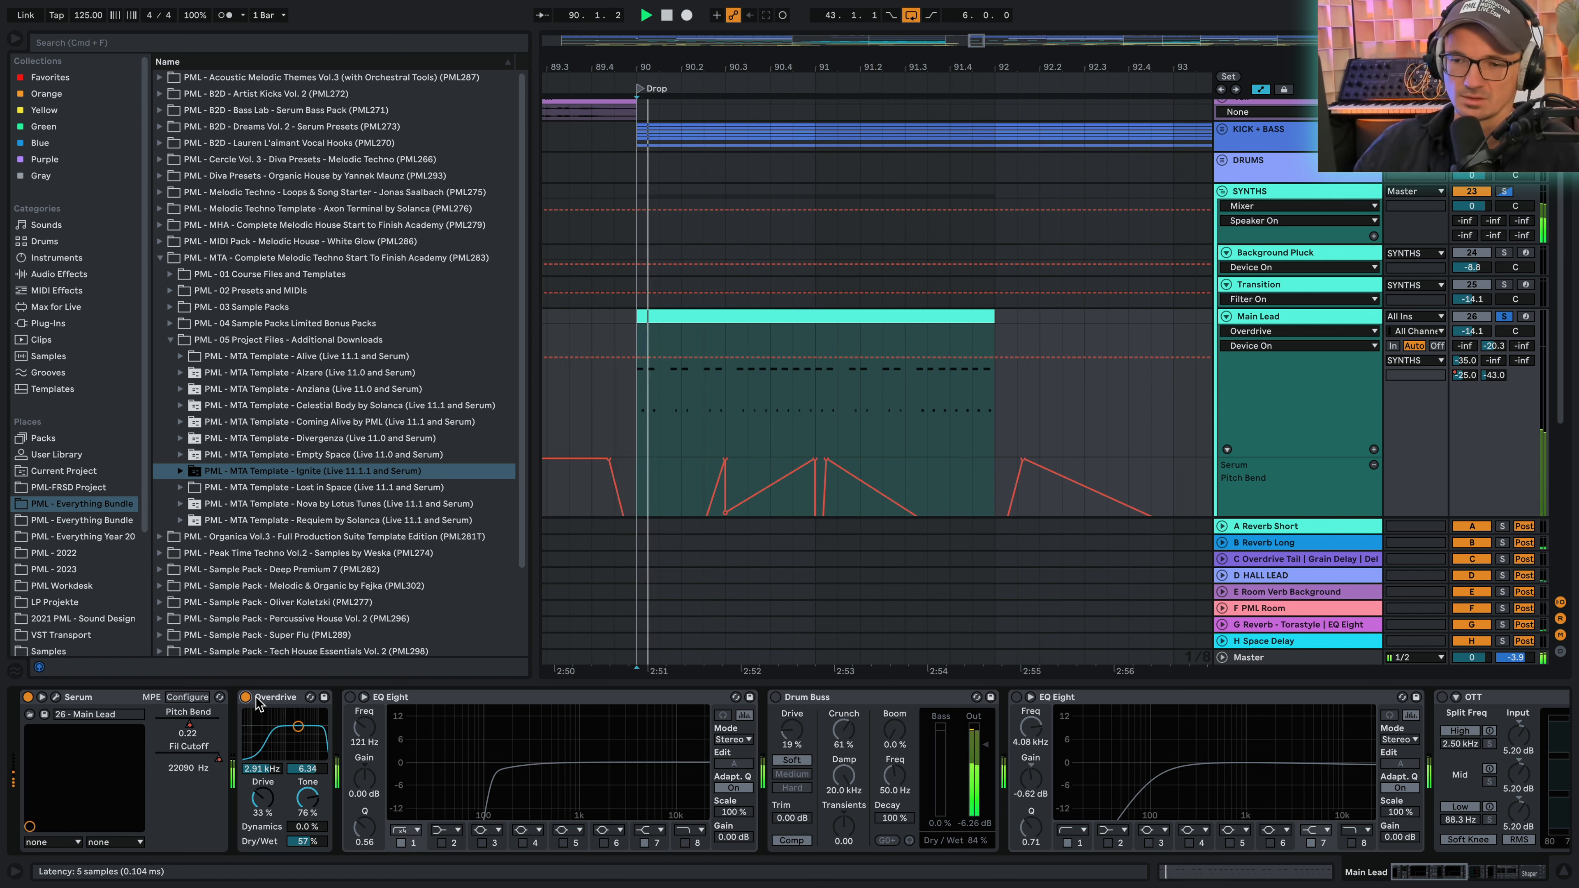
Step: Turn on the low-cut EQ Eight after the Overdrive and replay the drop with the filtered lead
{"action": "left_click", "coordinate": [350, 697]}
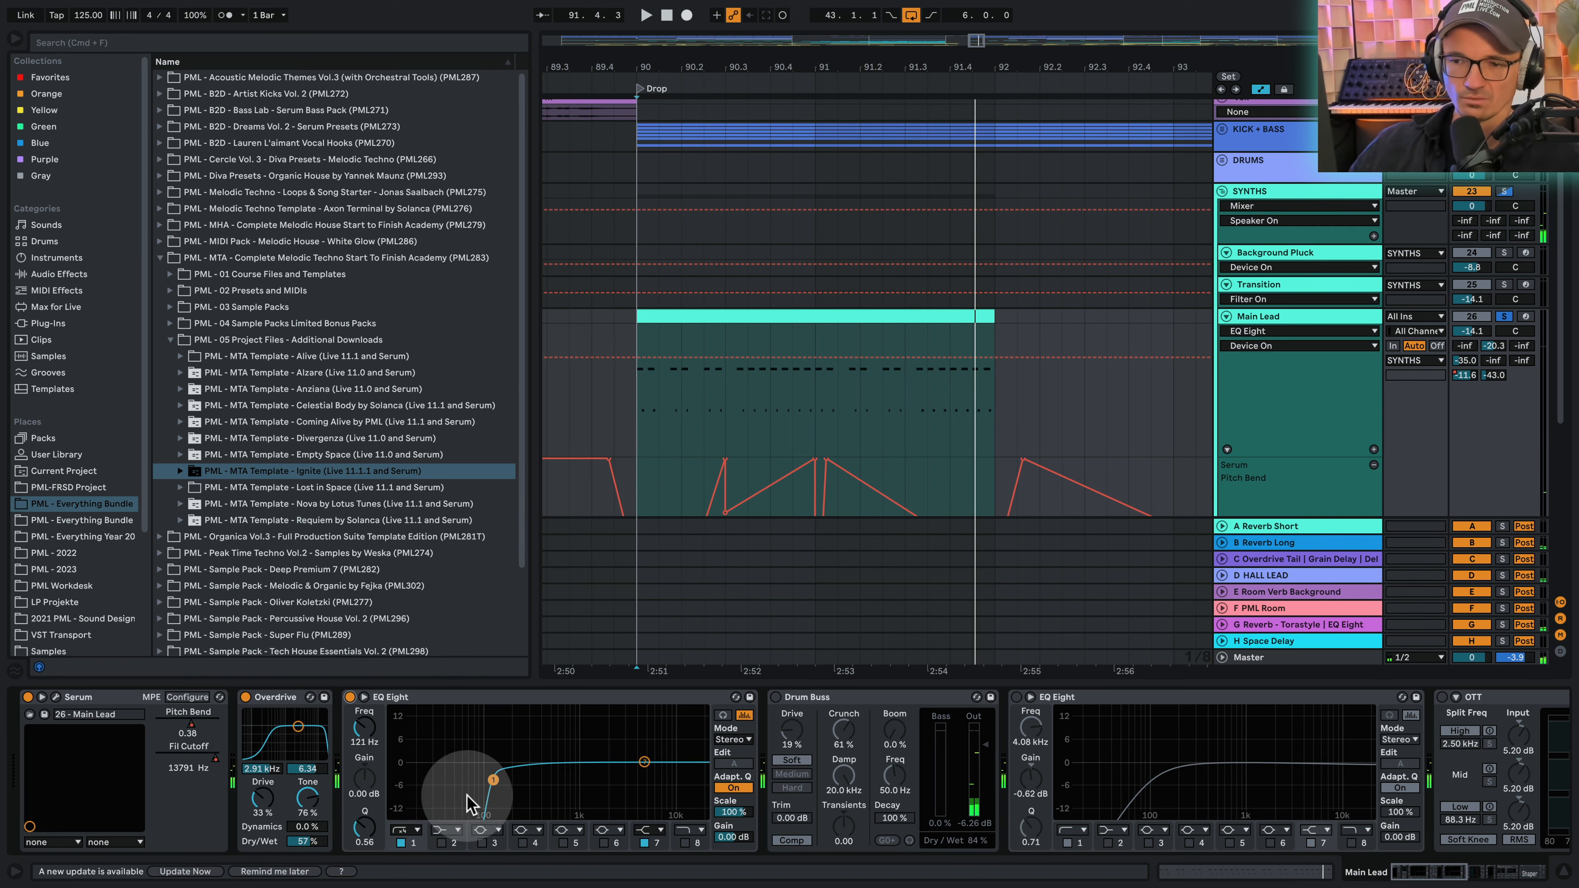
{"action": "key", "text": "space"}
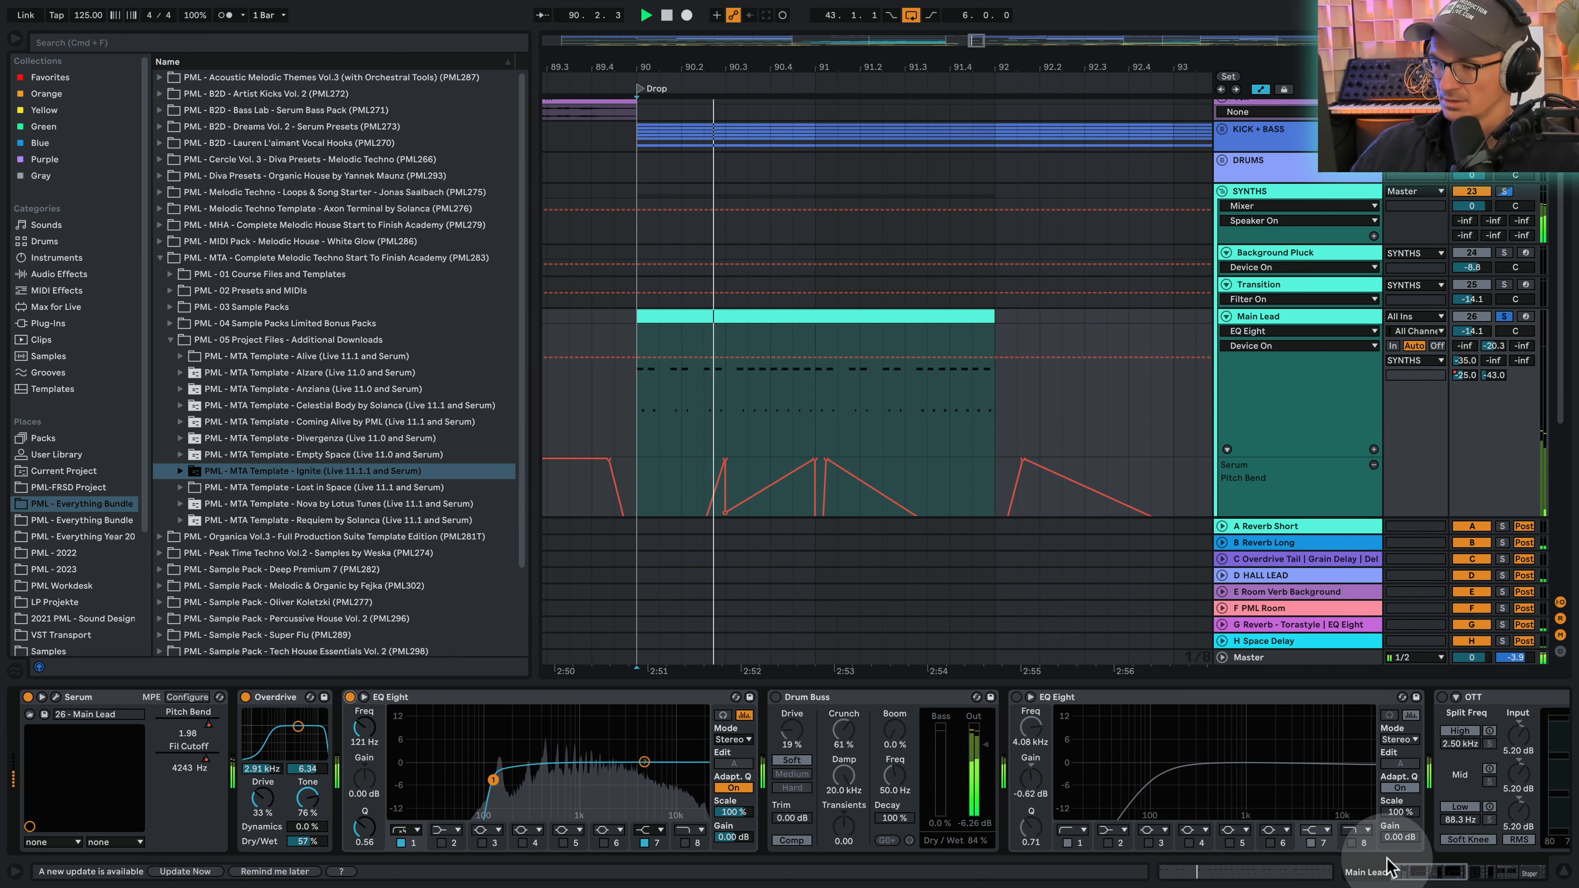
{"action": "scroll", "coordinate": [1410, 856], "scroll_direction": "right", "scroll_amount": 3}
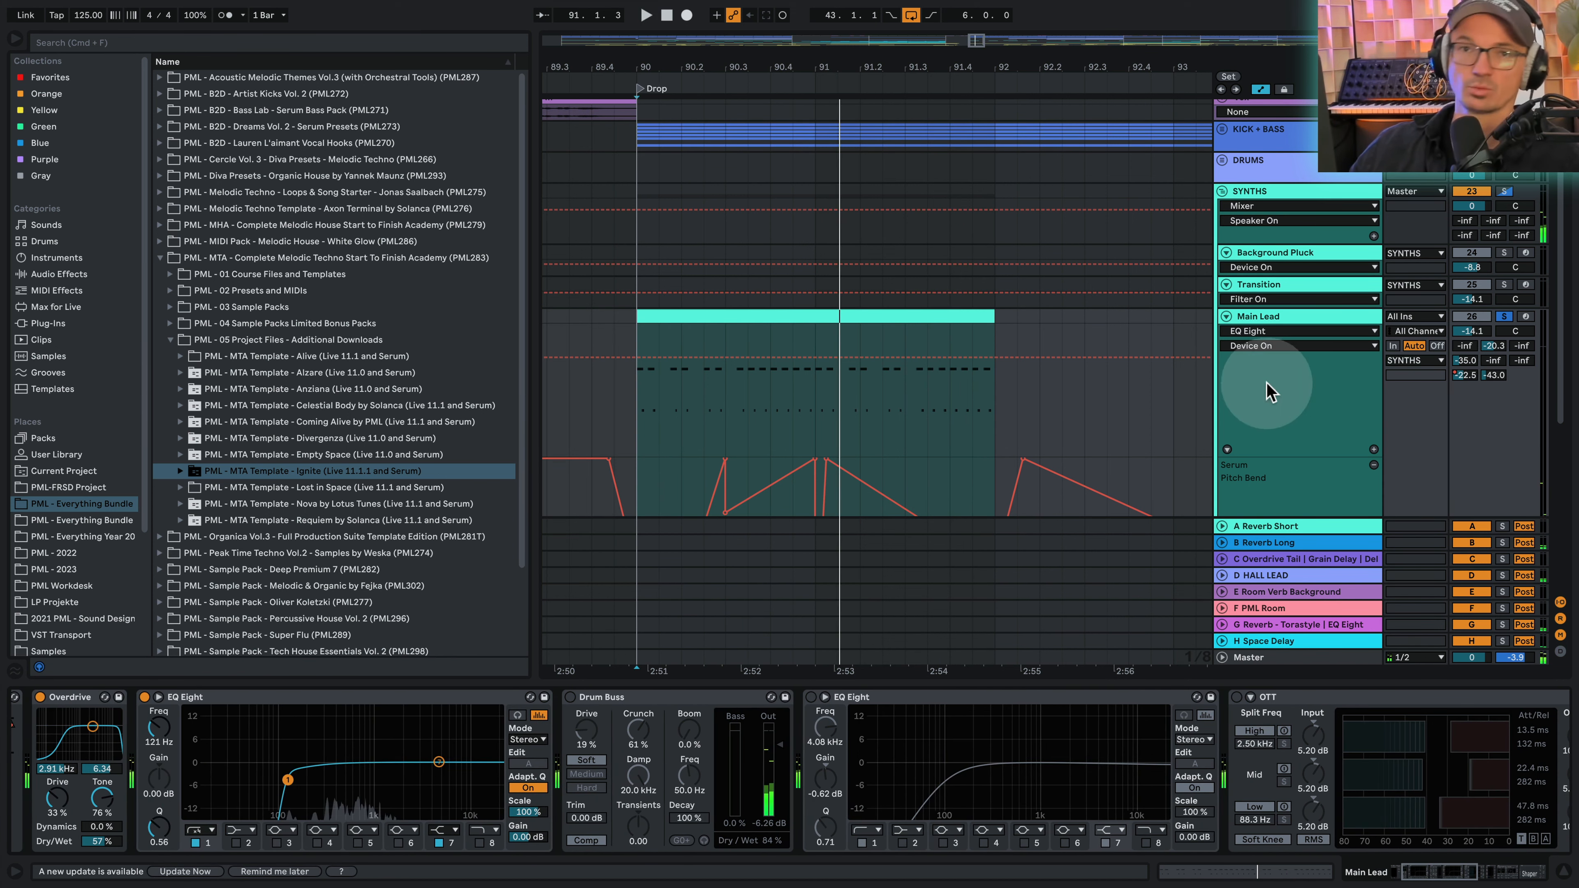
Step: Unsolo the Main Lead, play the drop in the full mix and check the tracks inside the KICK + BASS group
{"action": "left_click", "coordinate": [1504, 316]}
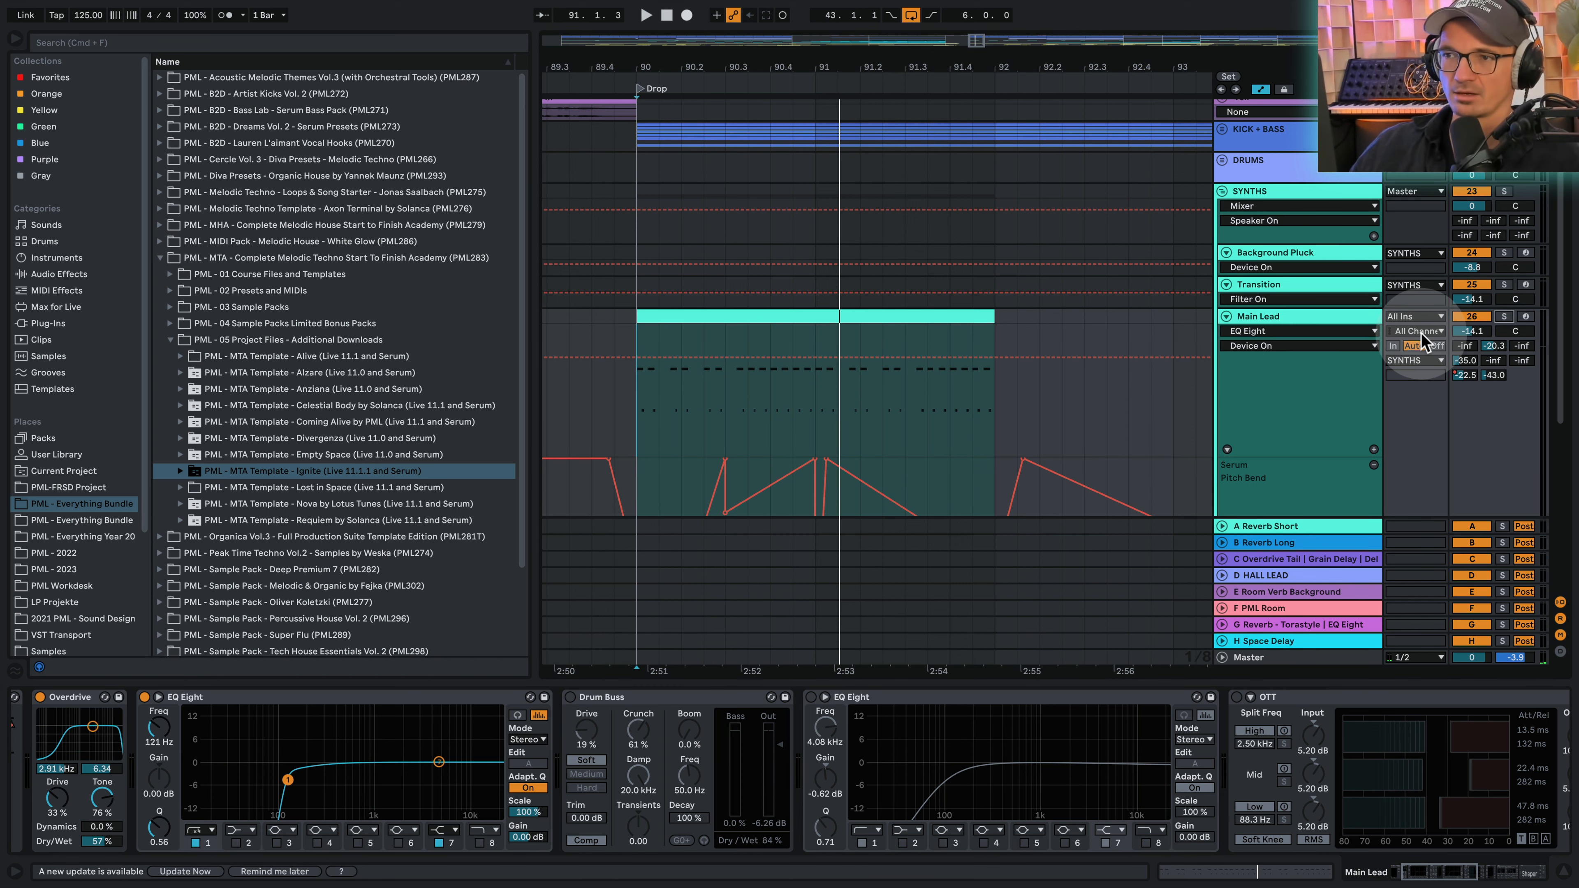
{"action": "key", "text": "space"}
{"action": "left_click", "coordinate": [1394, 243]}
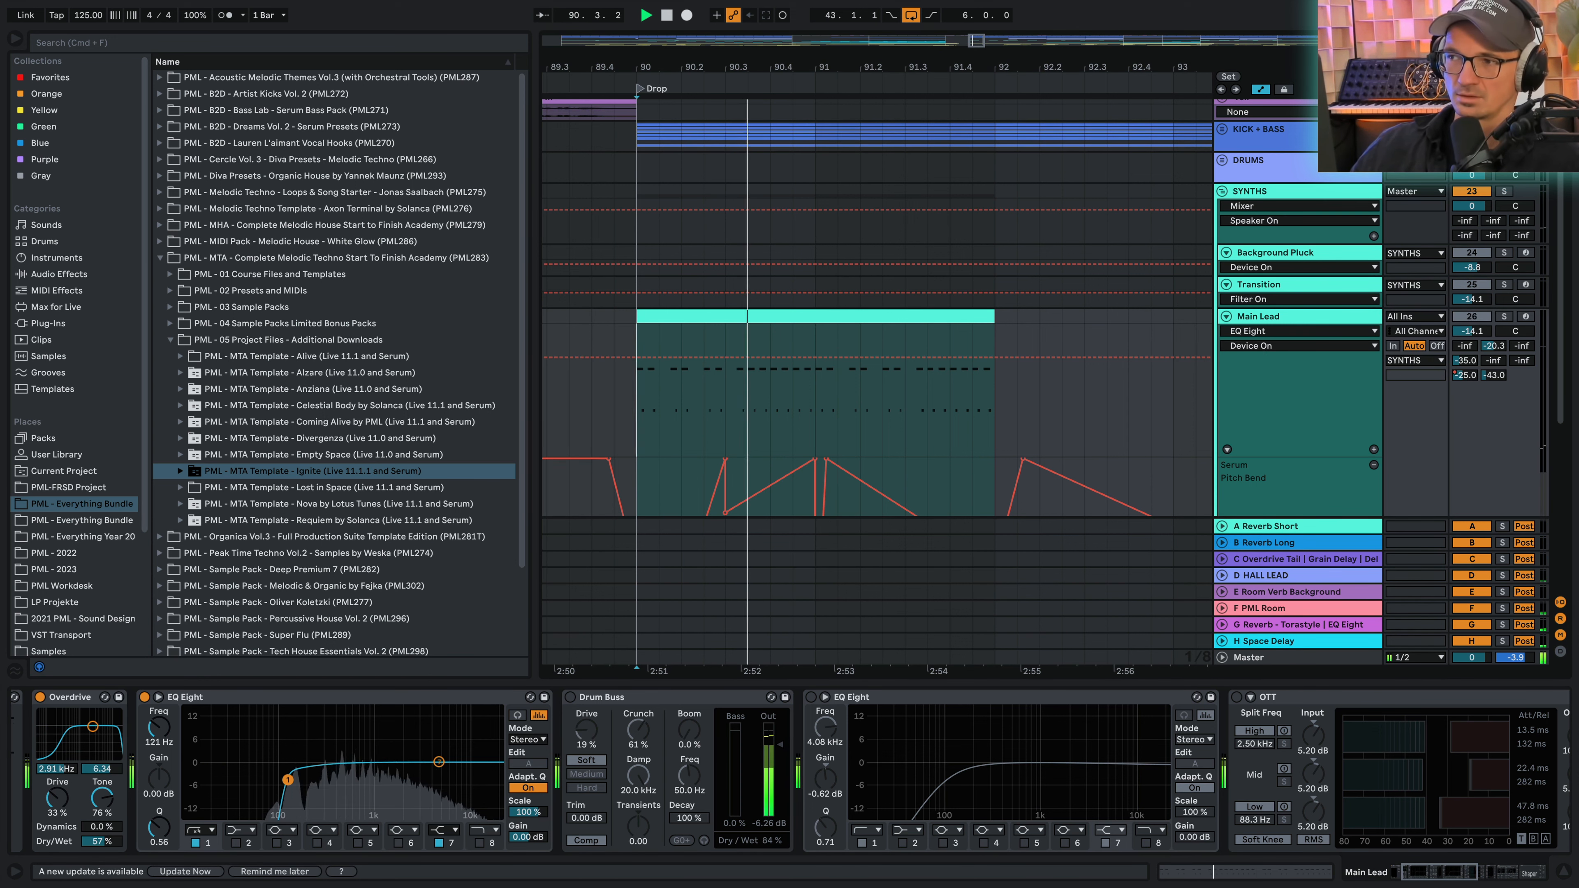
{"action": "left_click", "coordinate": [1222, 131]}
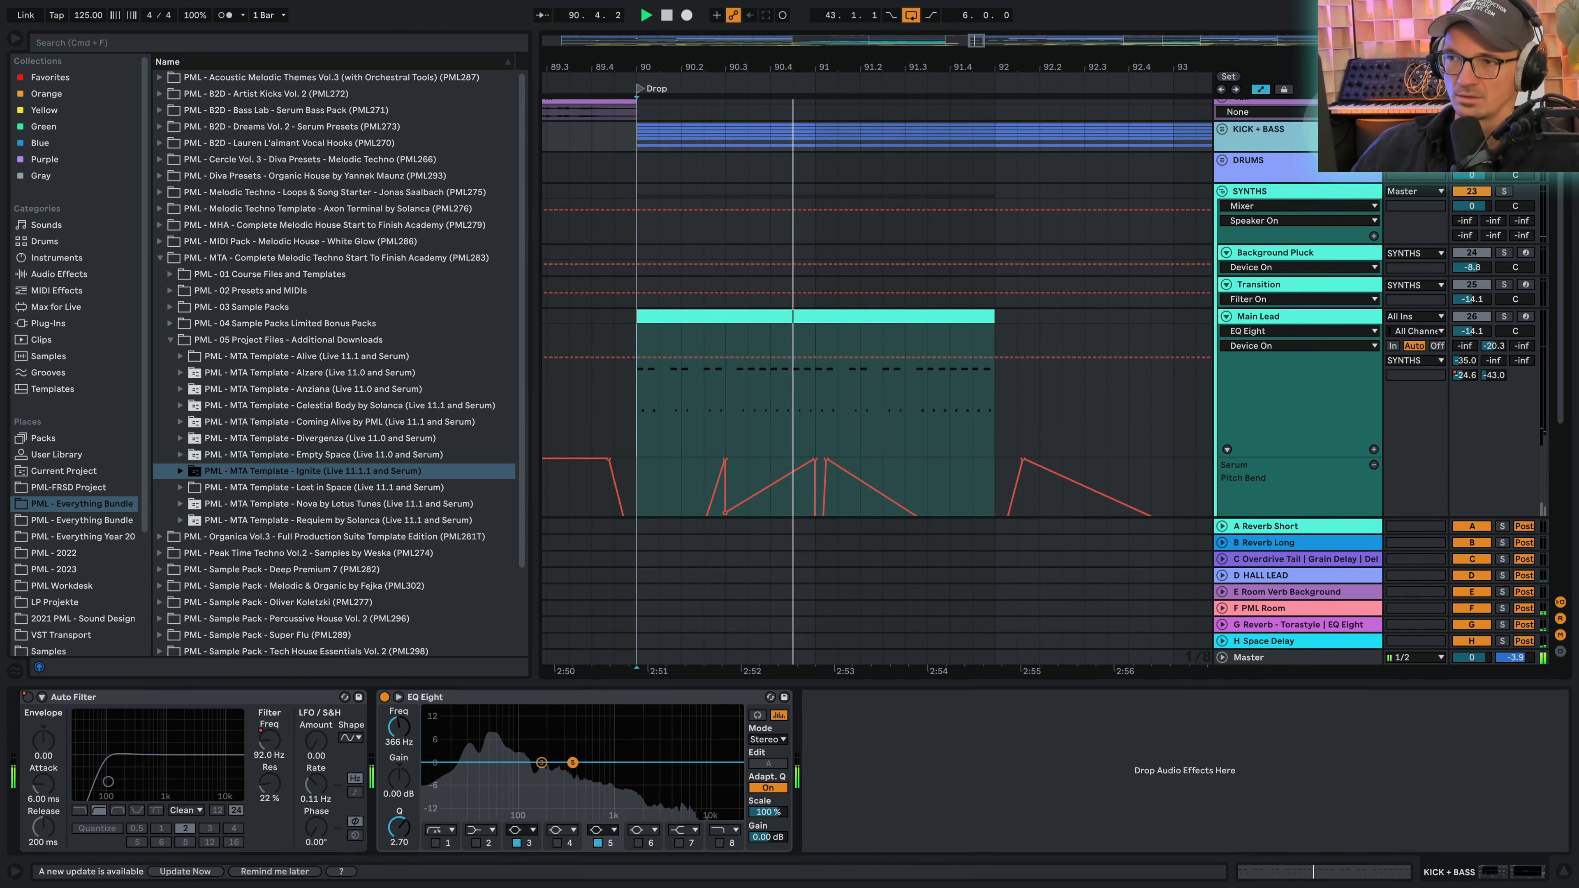
{"action": "left_click", "coordinate": [1222, 130]}
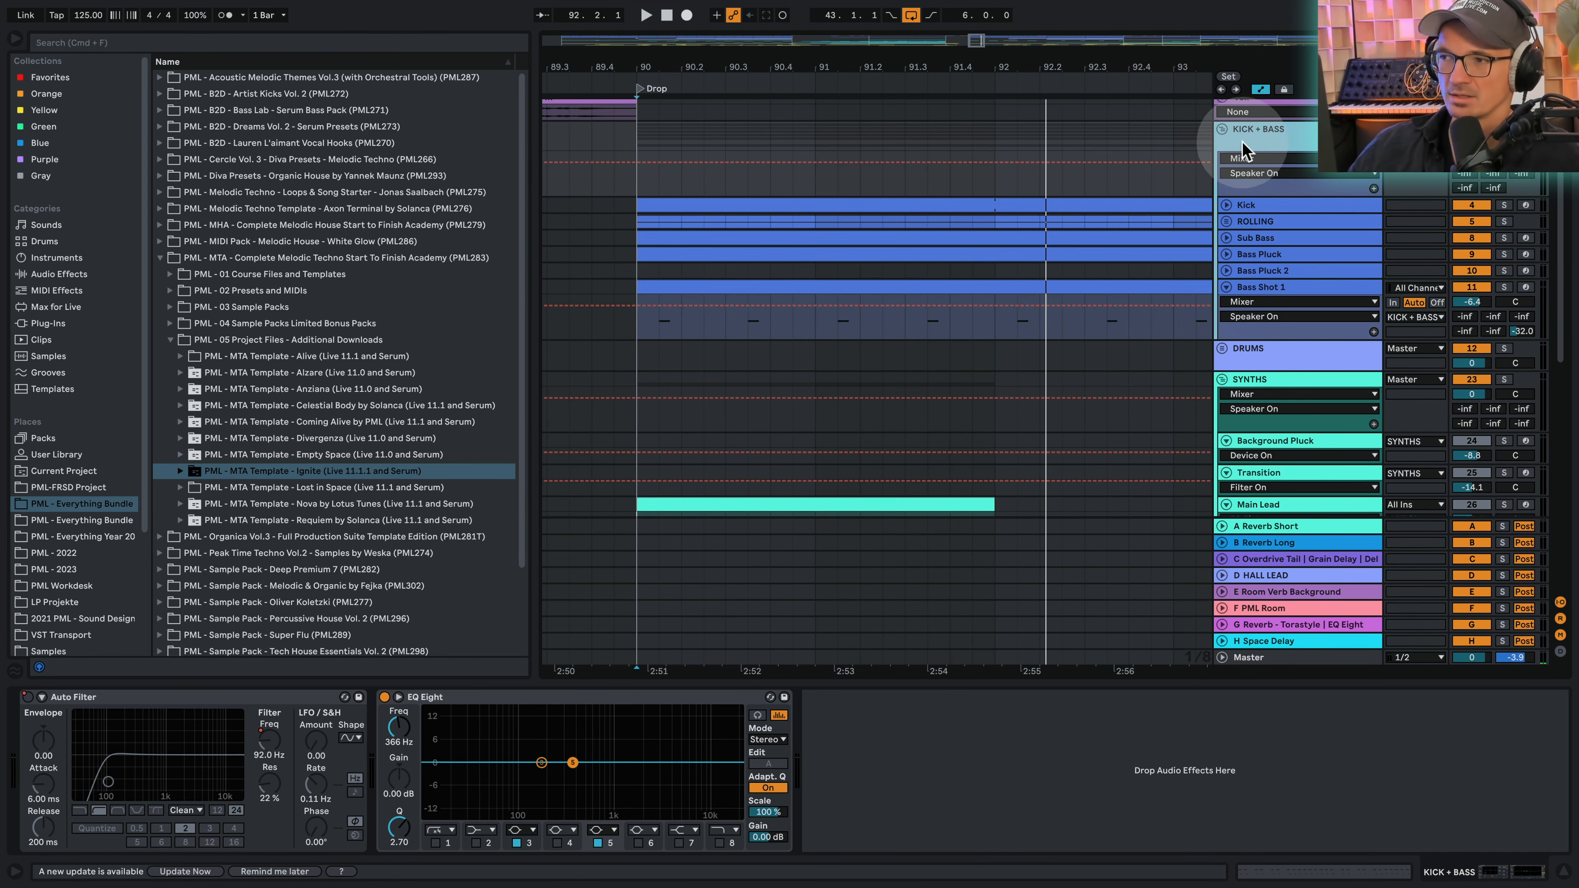
{"action": "left_click", "coordinate": [1222, 130]}
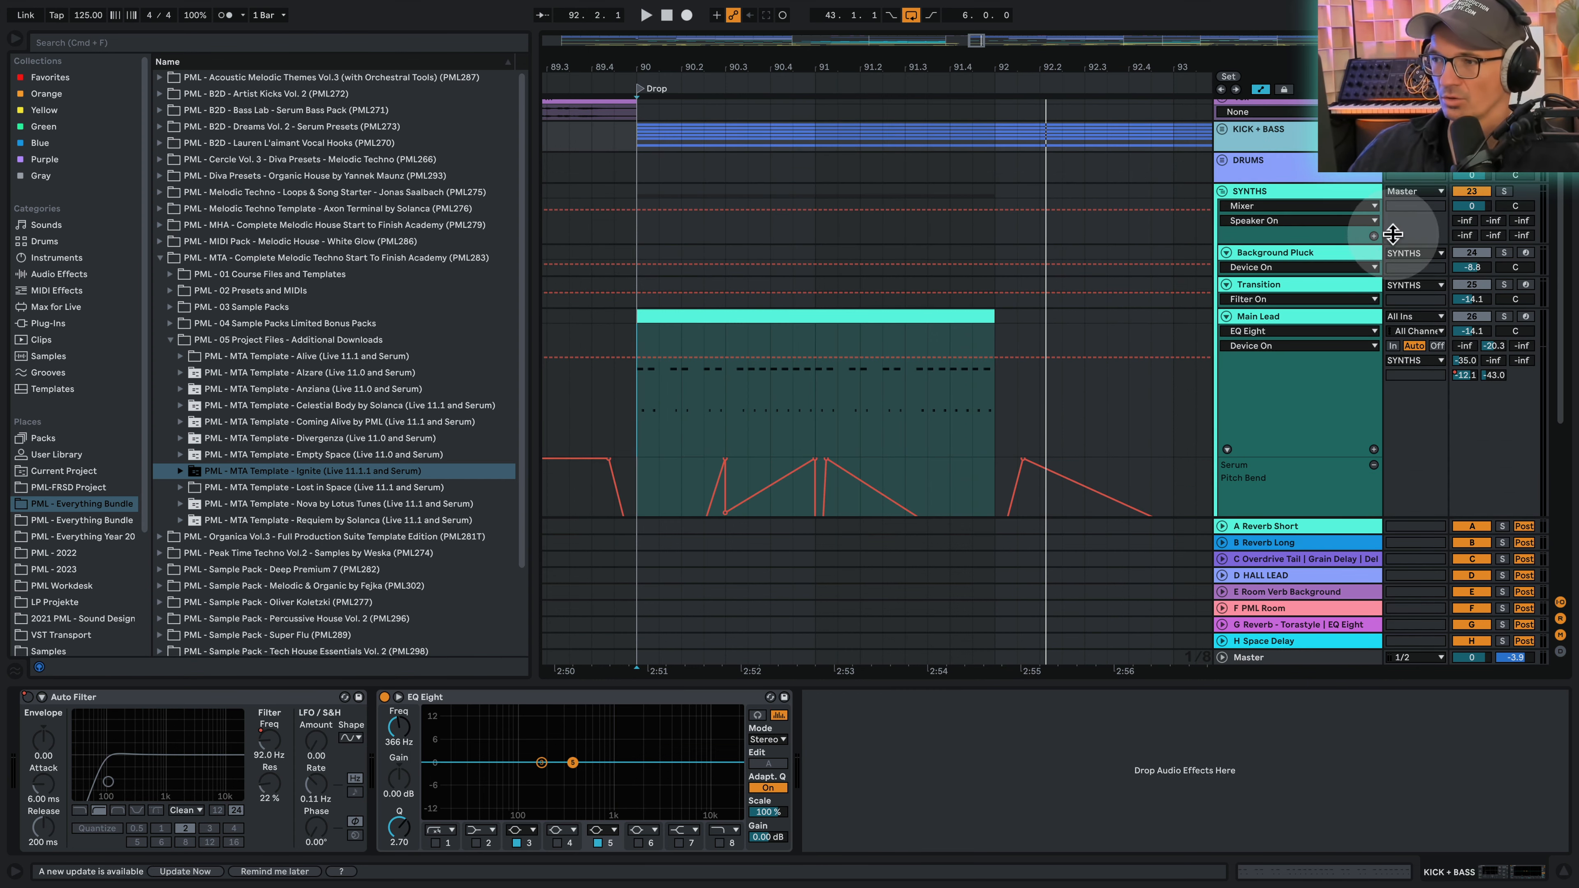
Step: Solo the Main Lead again, turn on its Drum Buss and compare the lead with the device bypassed and active
{"action": "left_click", "coordinate": [1504, 316]}
{"action": "left_click", "coordinate": [1336, 321]}
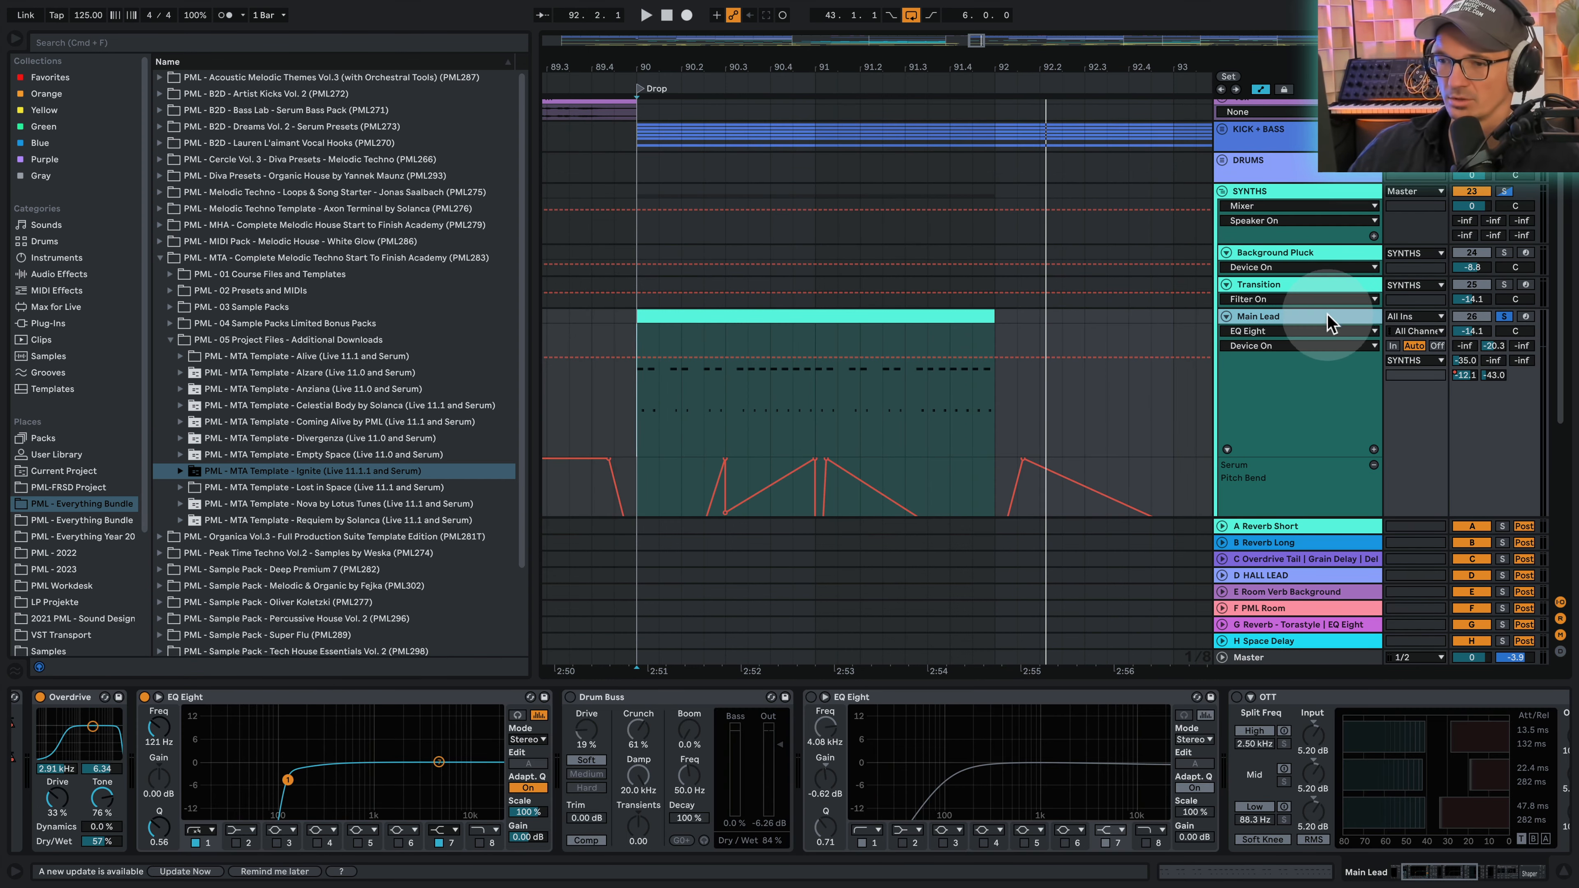
{"action": "key", "text": "space"}
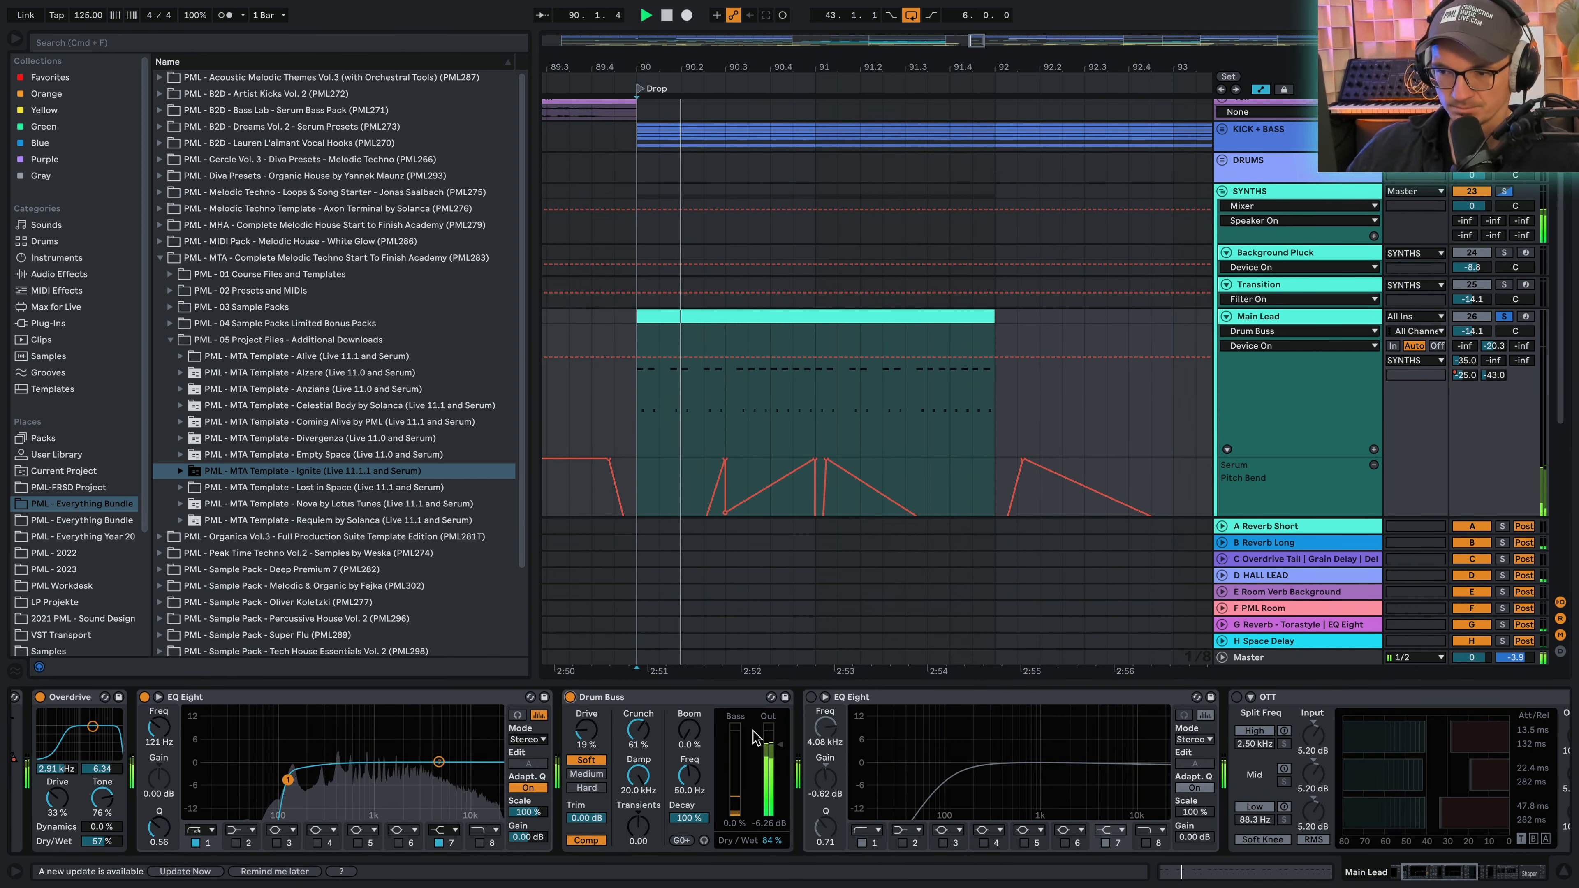
{"action": "left_click", "coordinate": [570, 698]}
{"action": "left_click", "coordinate": [569, 697]}
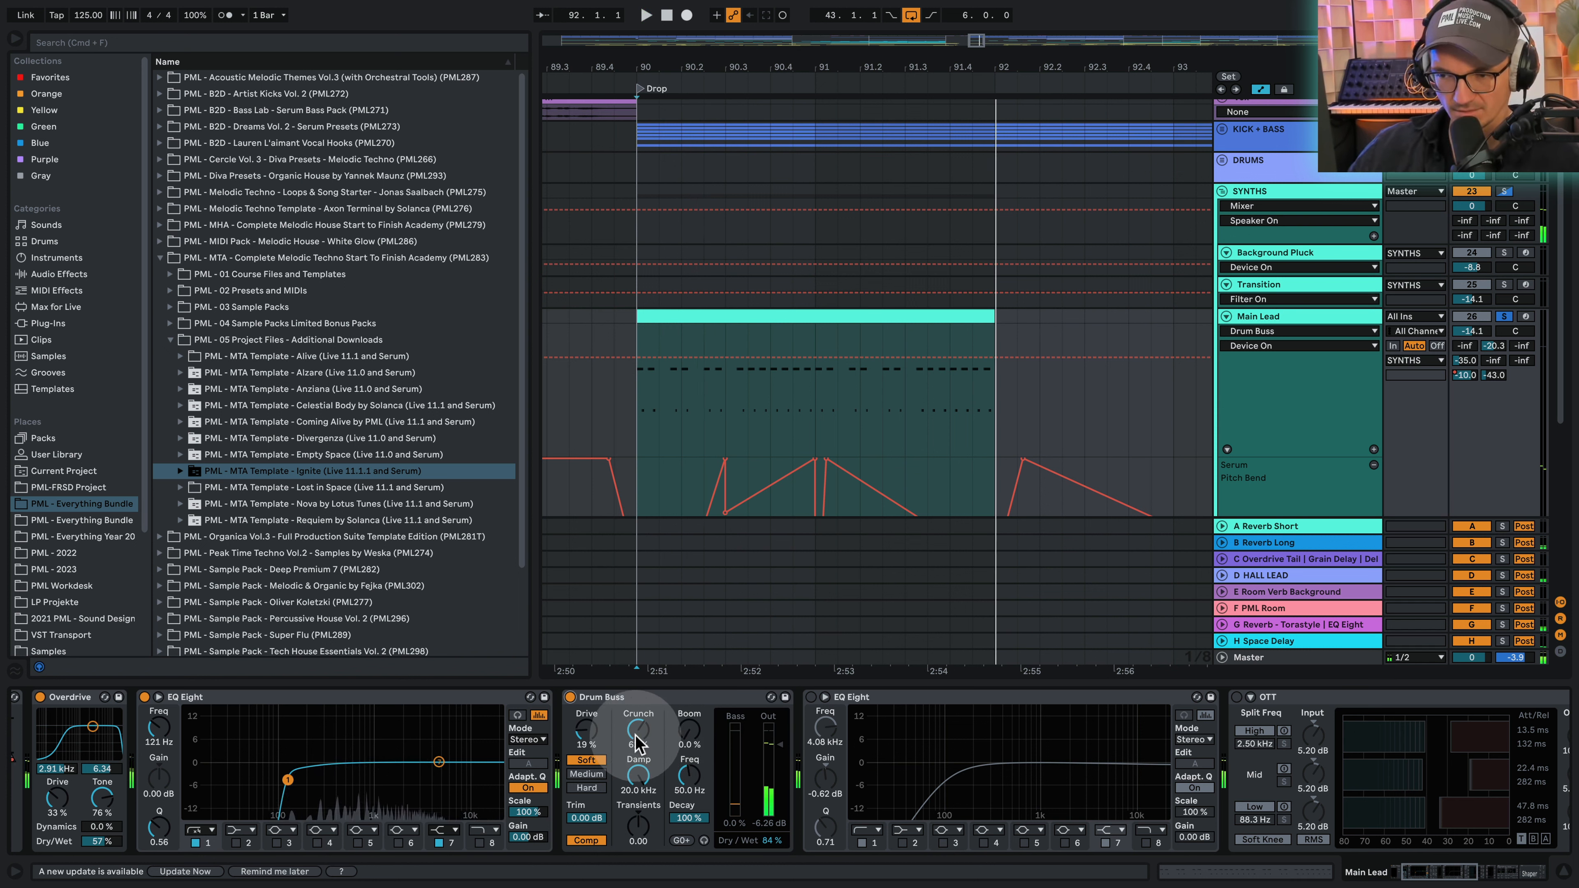
Step: Replay the drop to hear the Drum Buss Crunch and select the device's Dry/Wet amount
{"action": "key", "text": "space"}
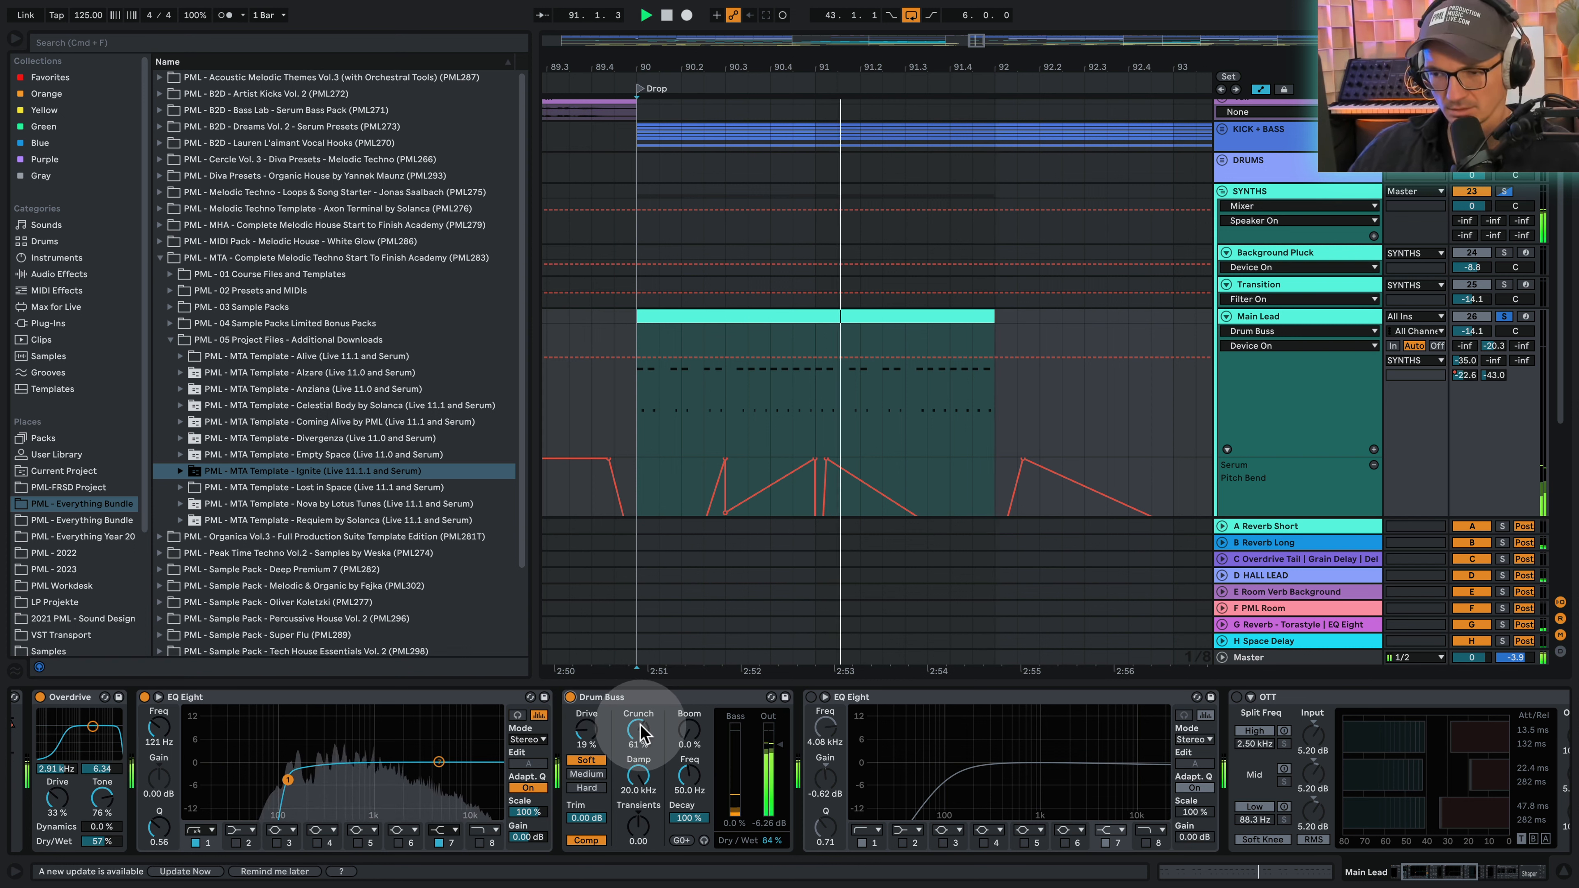
{"action": "key", "text": "space"}
{"action": "key", "text": "space"}
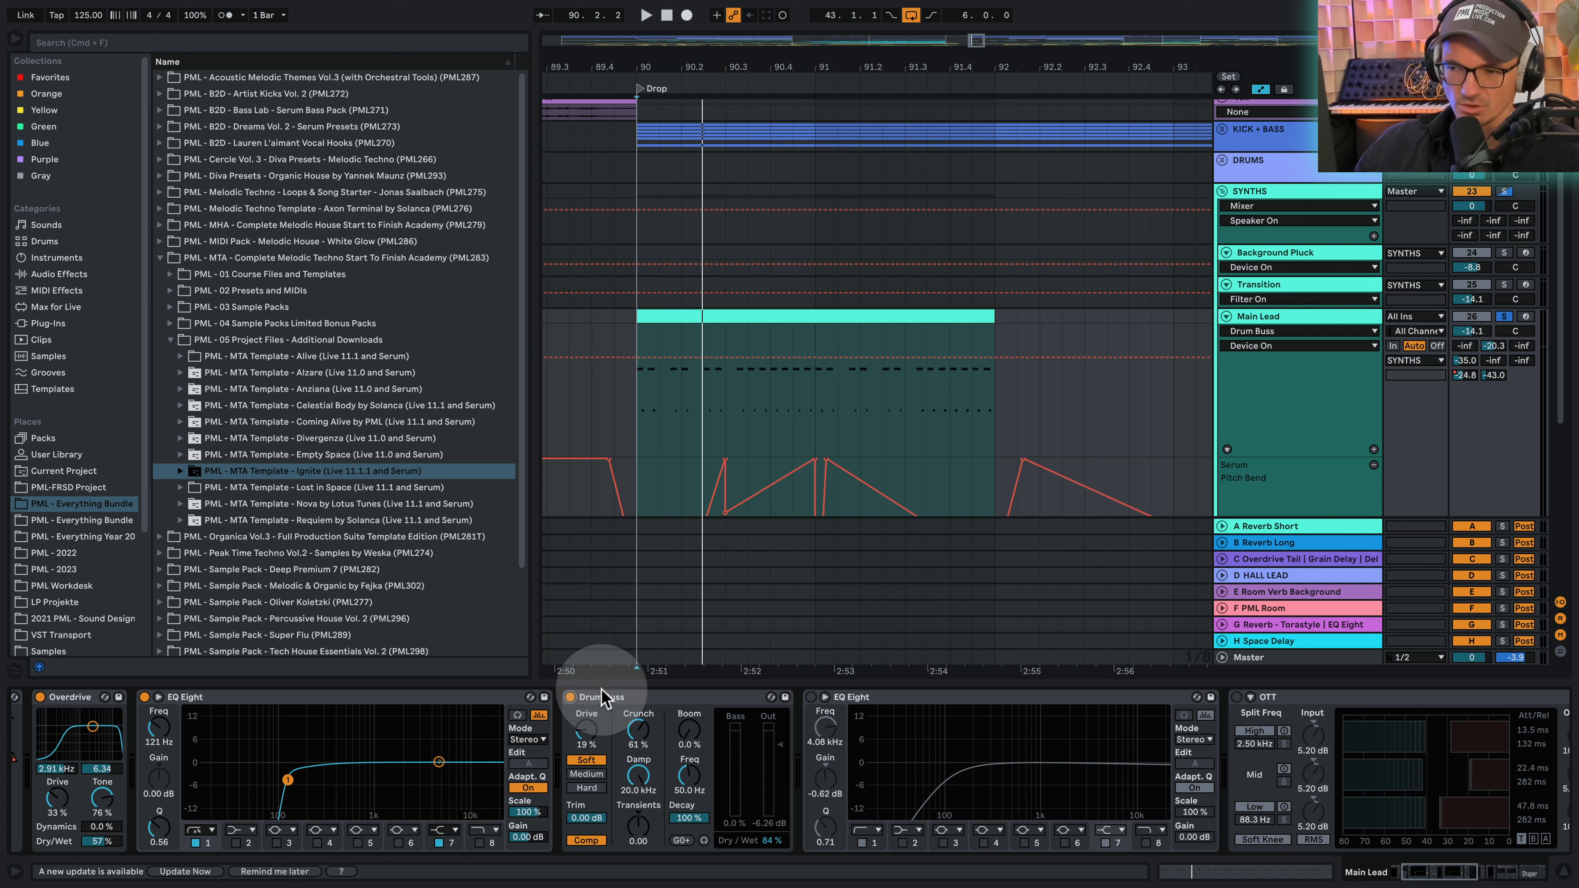
{"action": "left_click", "coordinate": [771, 841]}
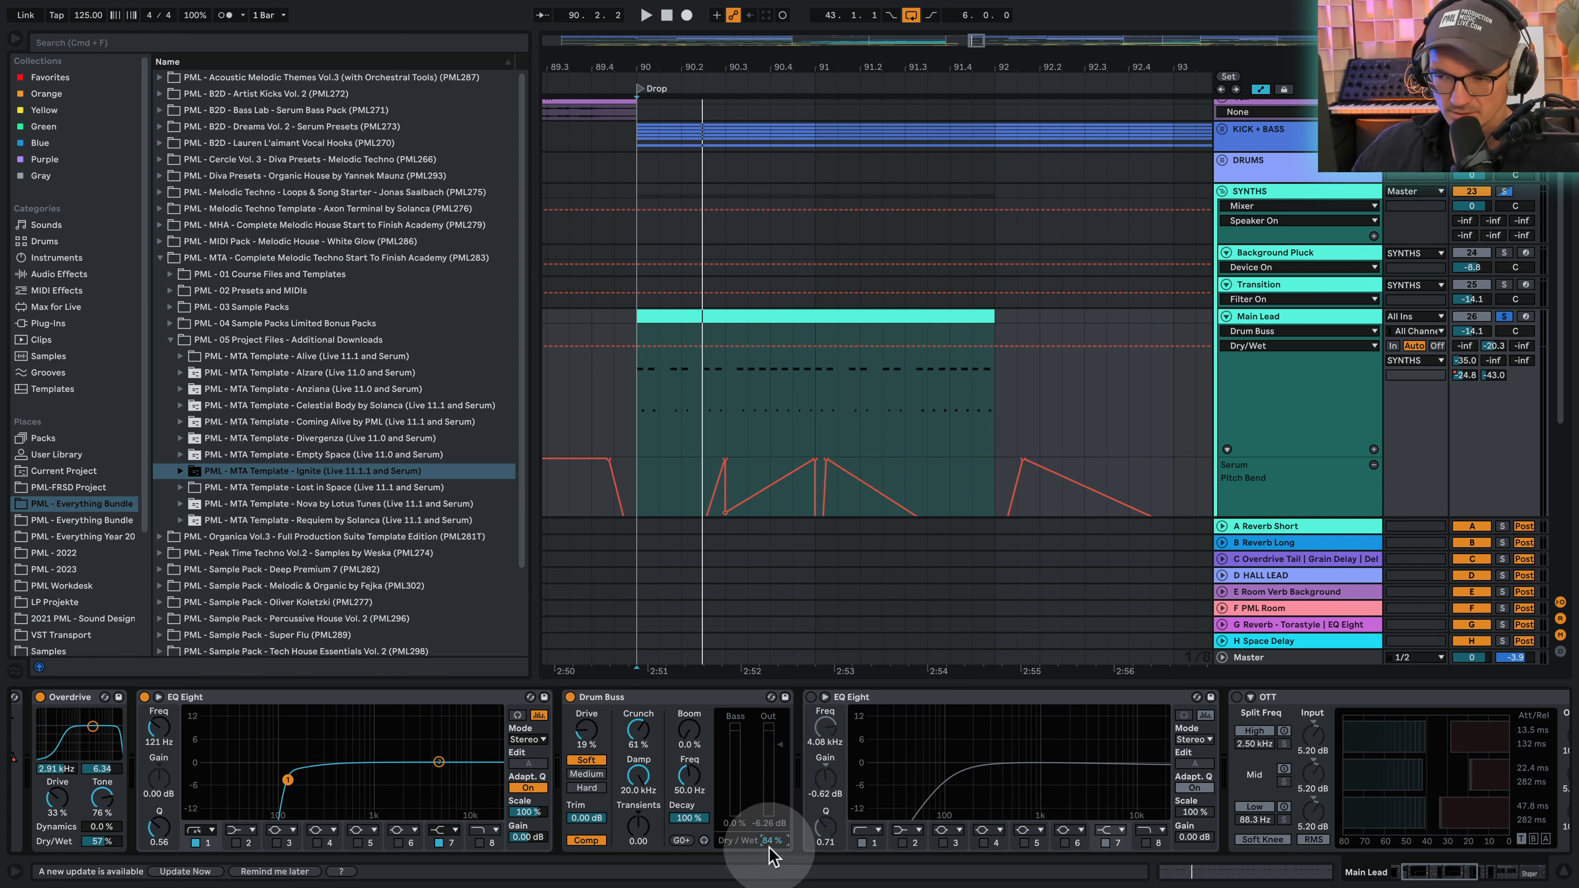
Step: Turn on the second EQ Eight after the Drum Buss and play the drop
{"action": "left_click", "coordinate": [811, 697]}
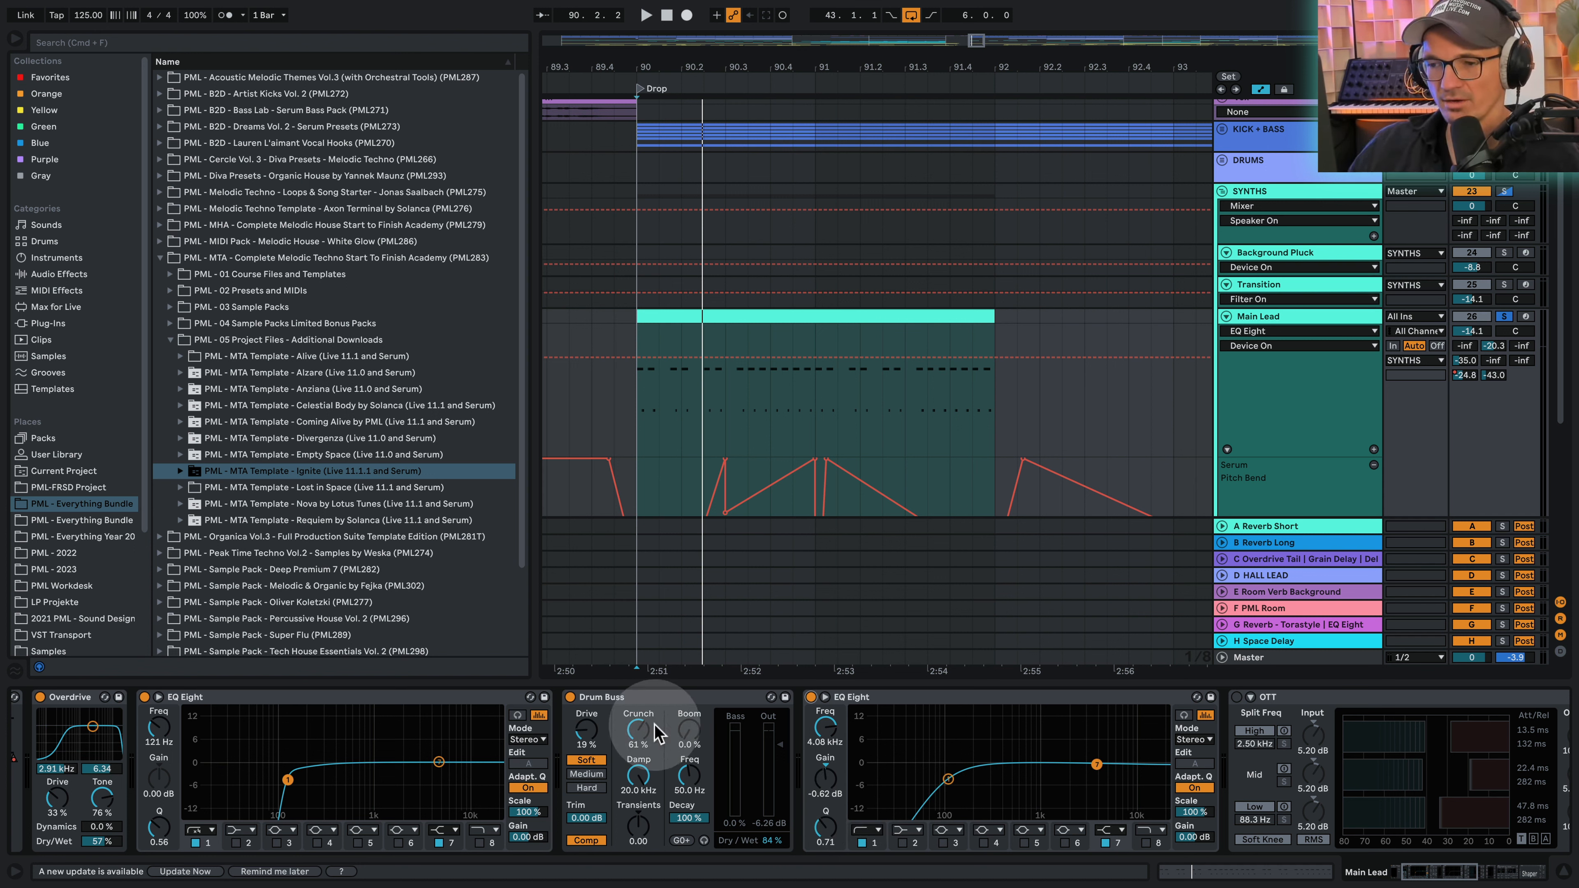
{"action": "key", "text": "space"}
{"action": "scroll", "coordinate": [1408, 847], "scroll_direction": "right", "scroll_amount": 10}
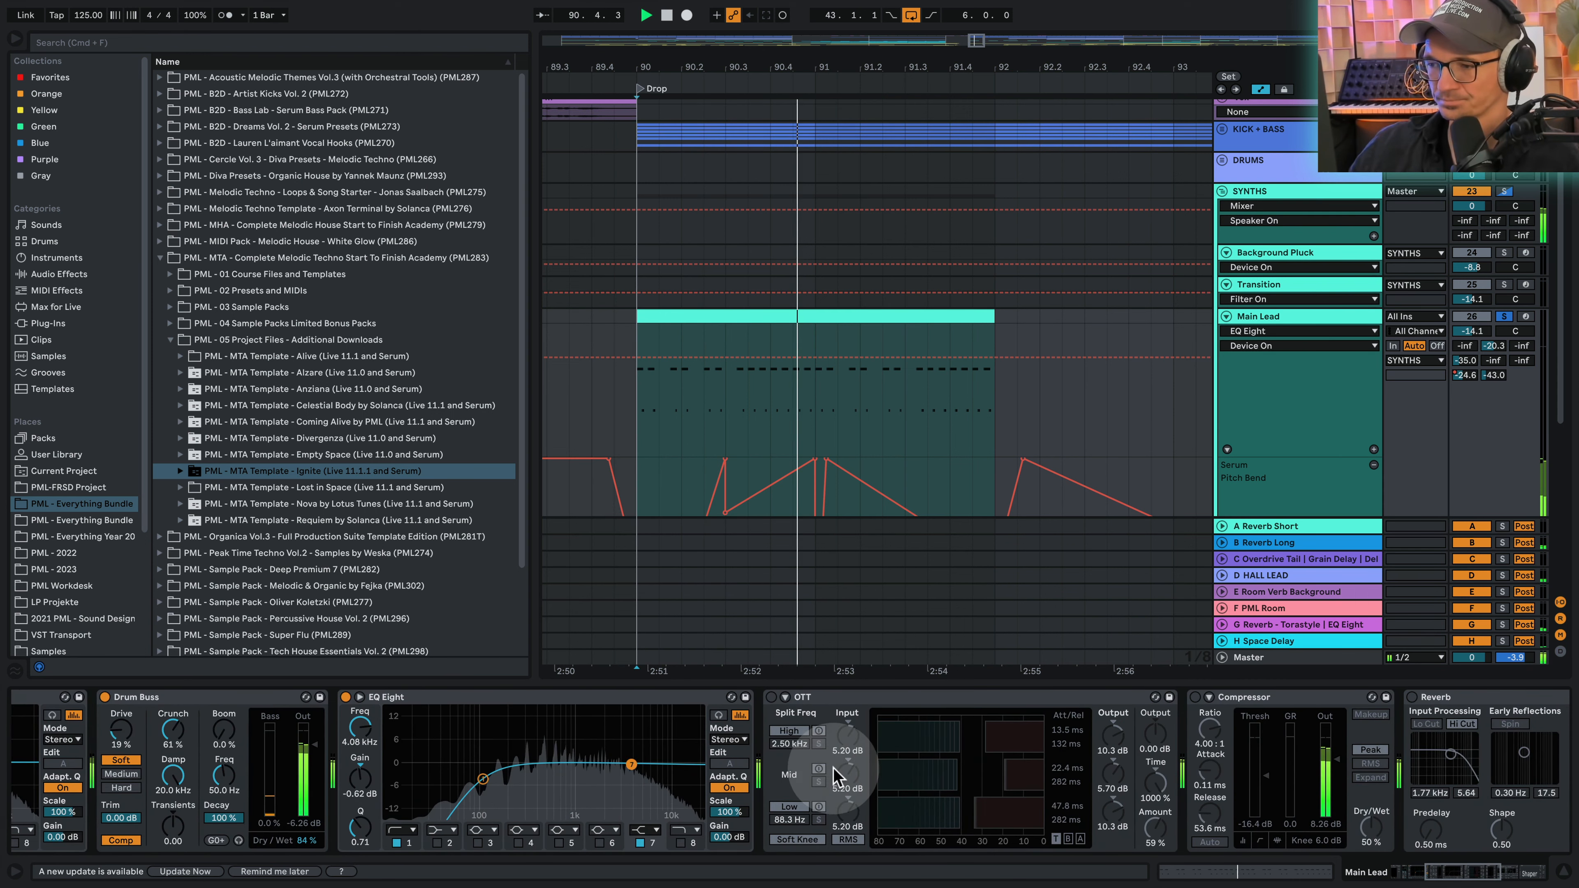
Step: Turn on the OTT multiband compression on the Main Lead and replay the drop with it
{"action": "left_click", "coordinate": [772, 698]}
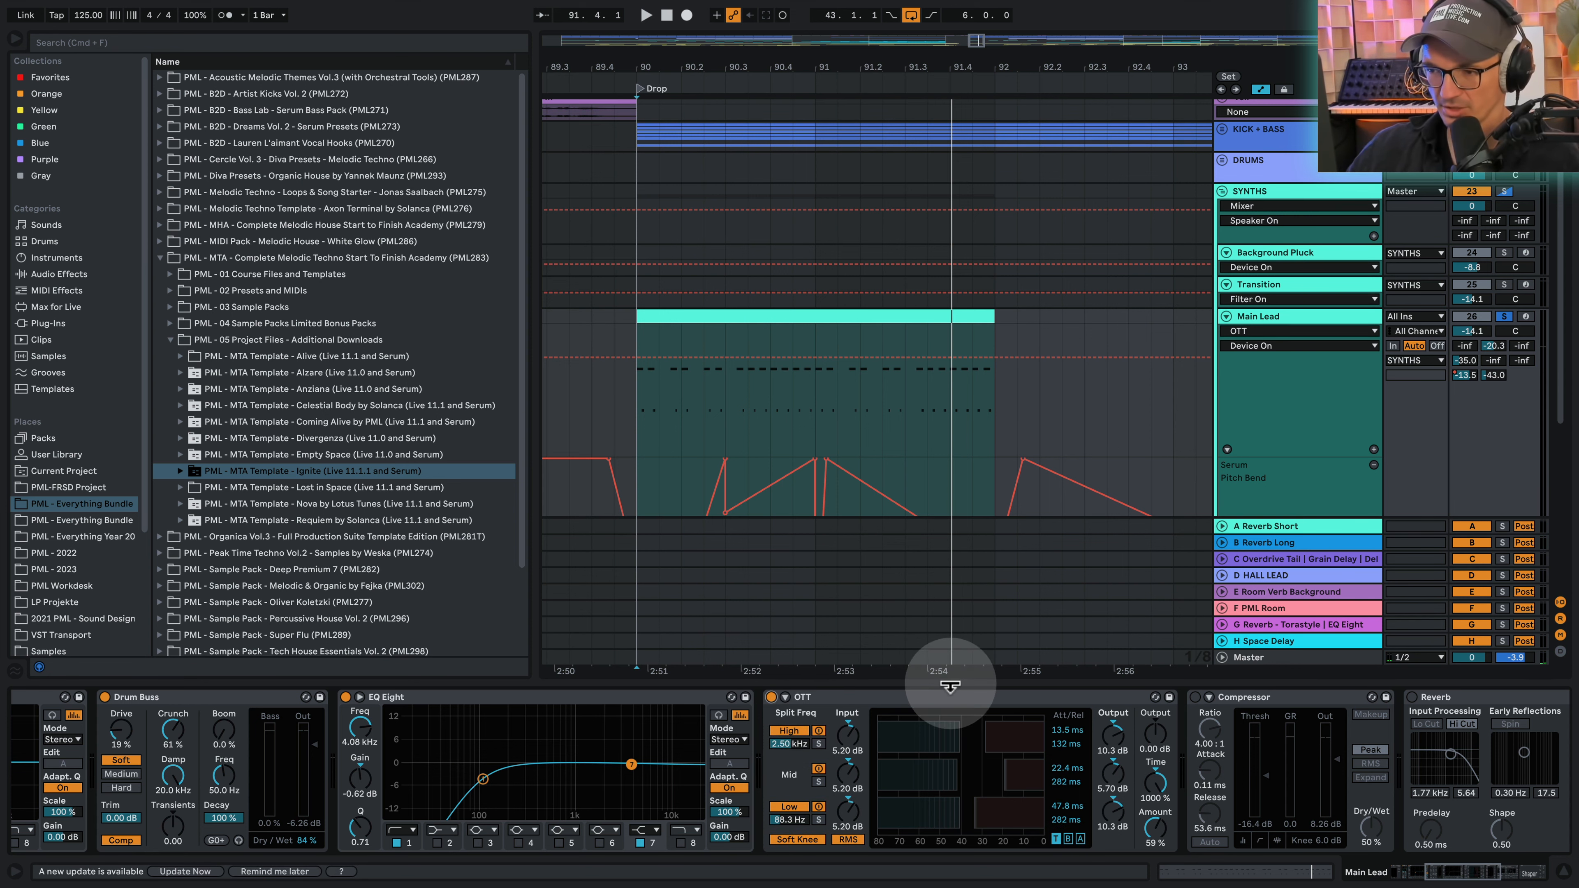
{"action": "key", "text": "space"}
{"action": "left_click_drag", "start_coordinate": [1447, 877], "coordinate": [1481, 877]}
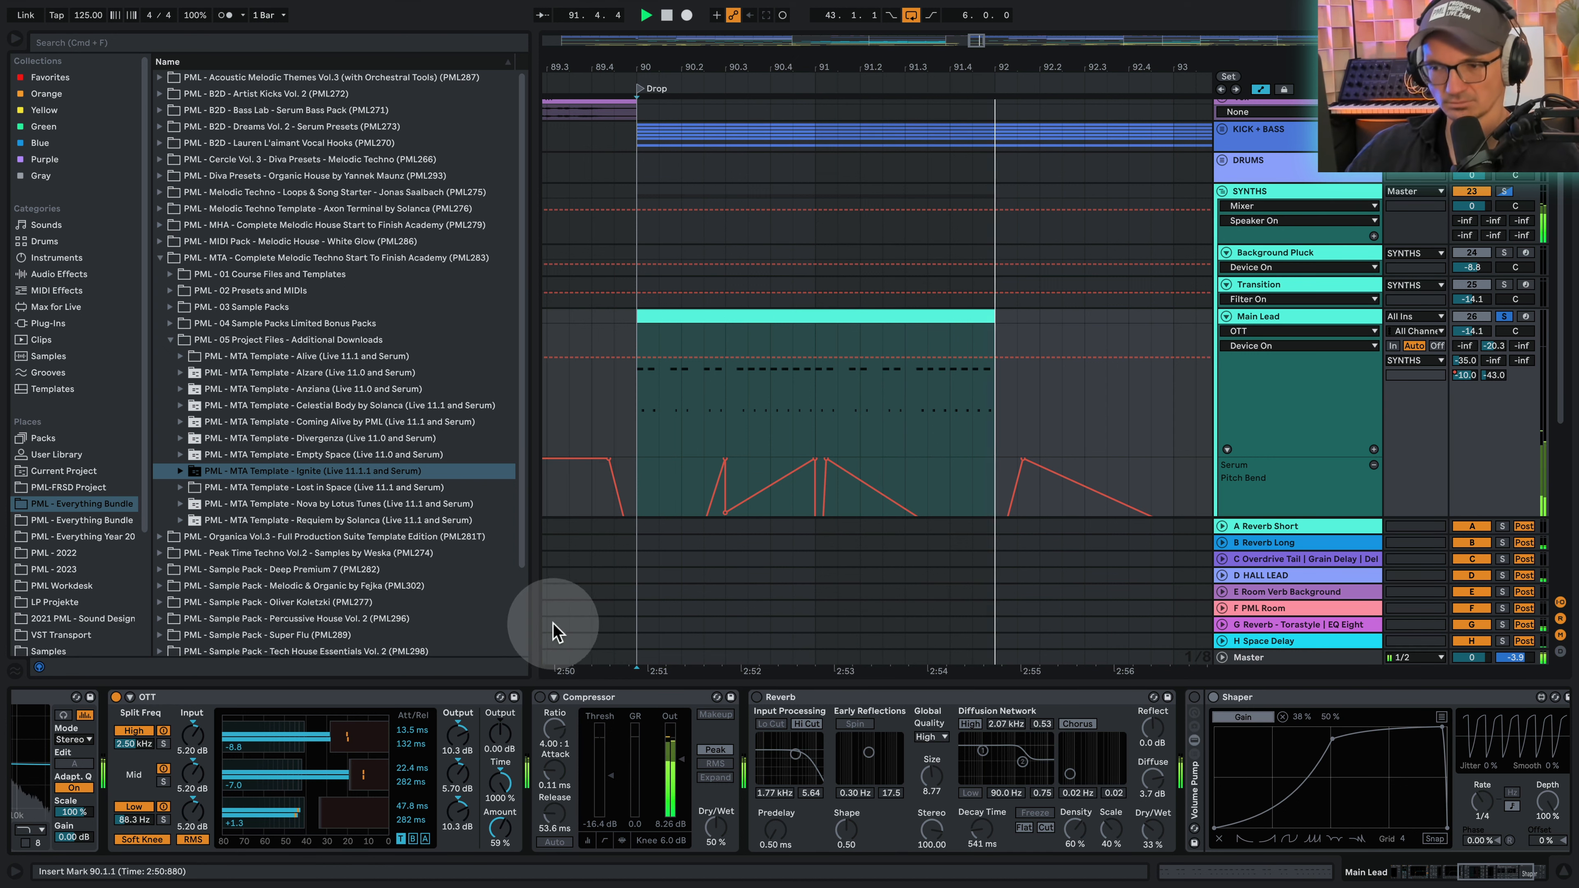
Step: Turn on the Compressor after the OTT and play the drop to hear its effect
{"action": "key", "text": "space"}
{"action": "left_click", "coordinate": [541, 697]}
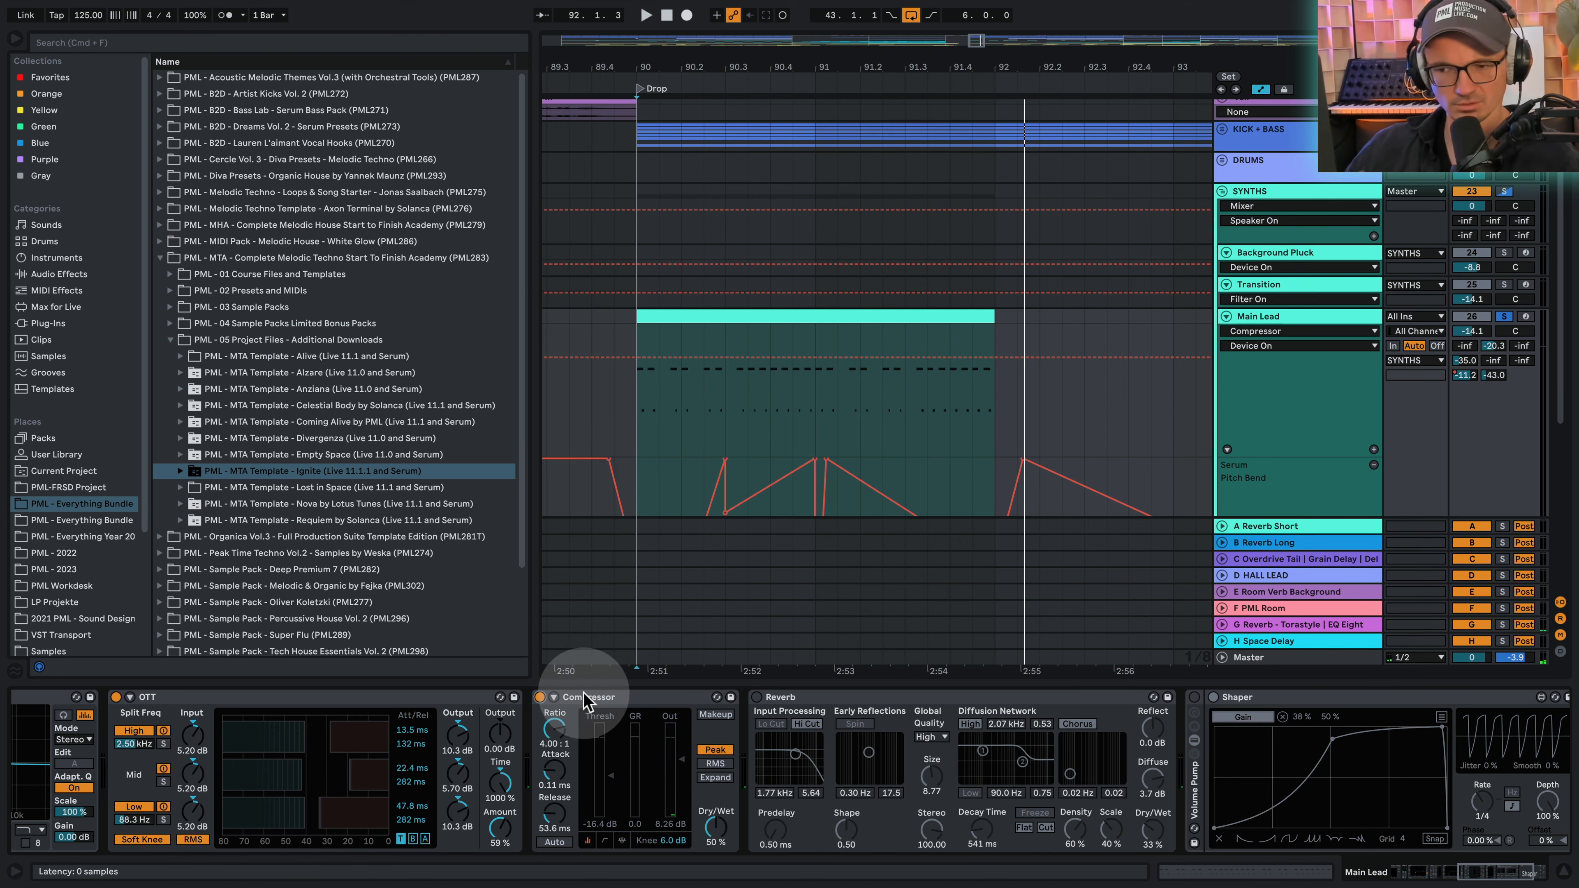
{"action": "key", "text": "space"}
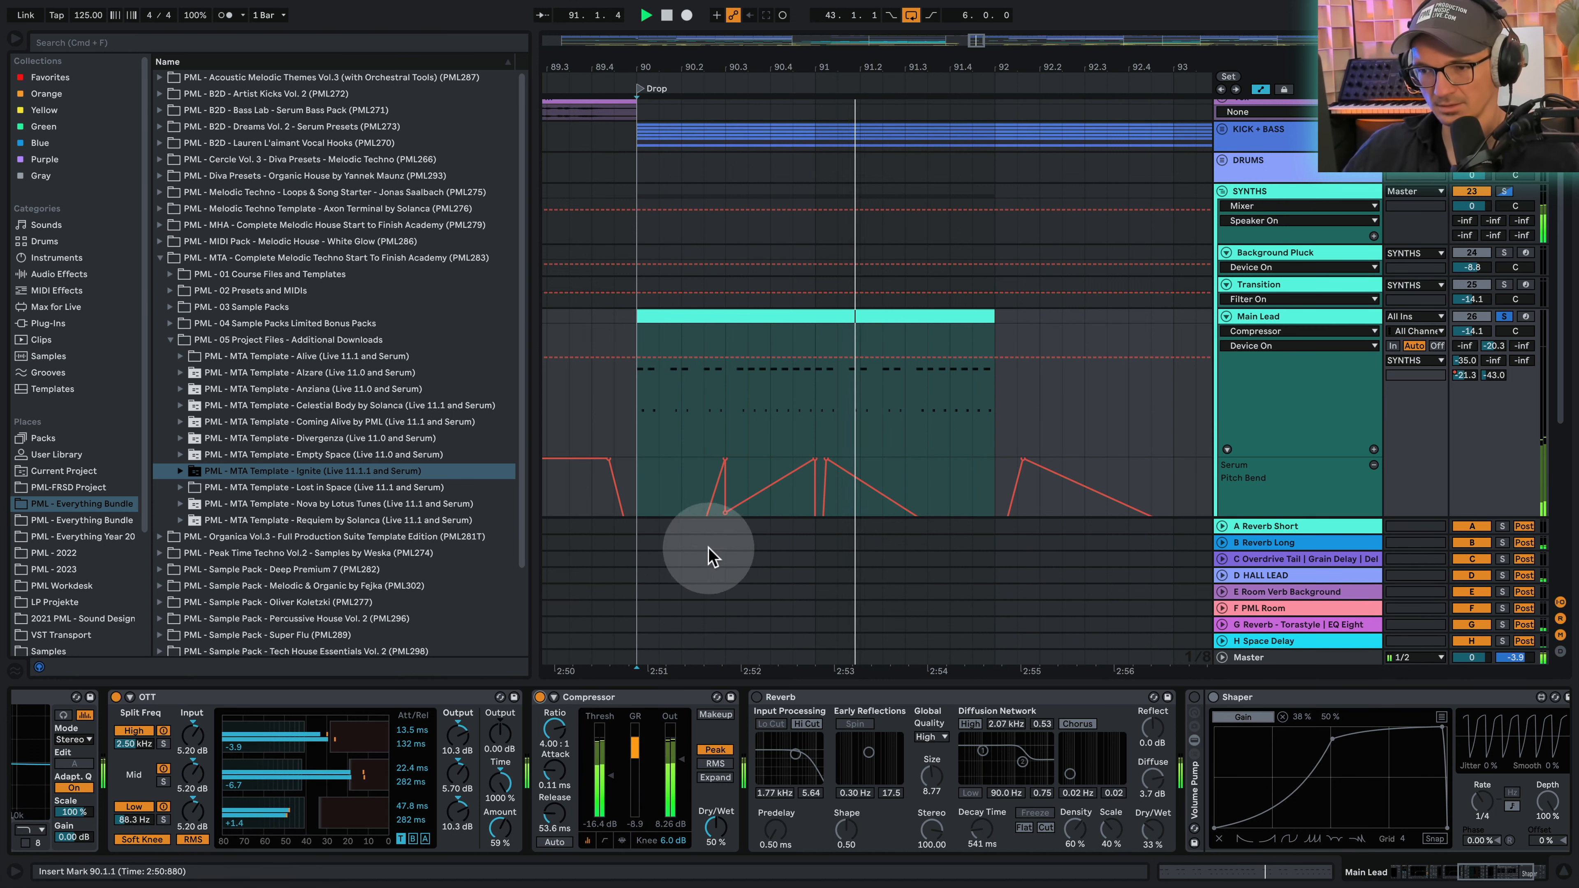
Step: Turn on the Reverb, compare the lead with it bypassed and active during playback, and check its Dry/Wet amount
{"action": "left_click", "coordinate": [757, 702]}
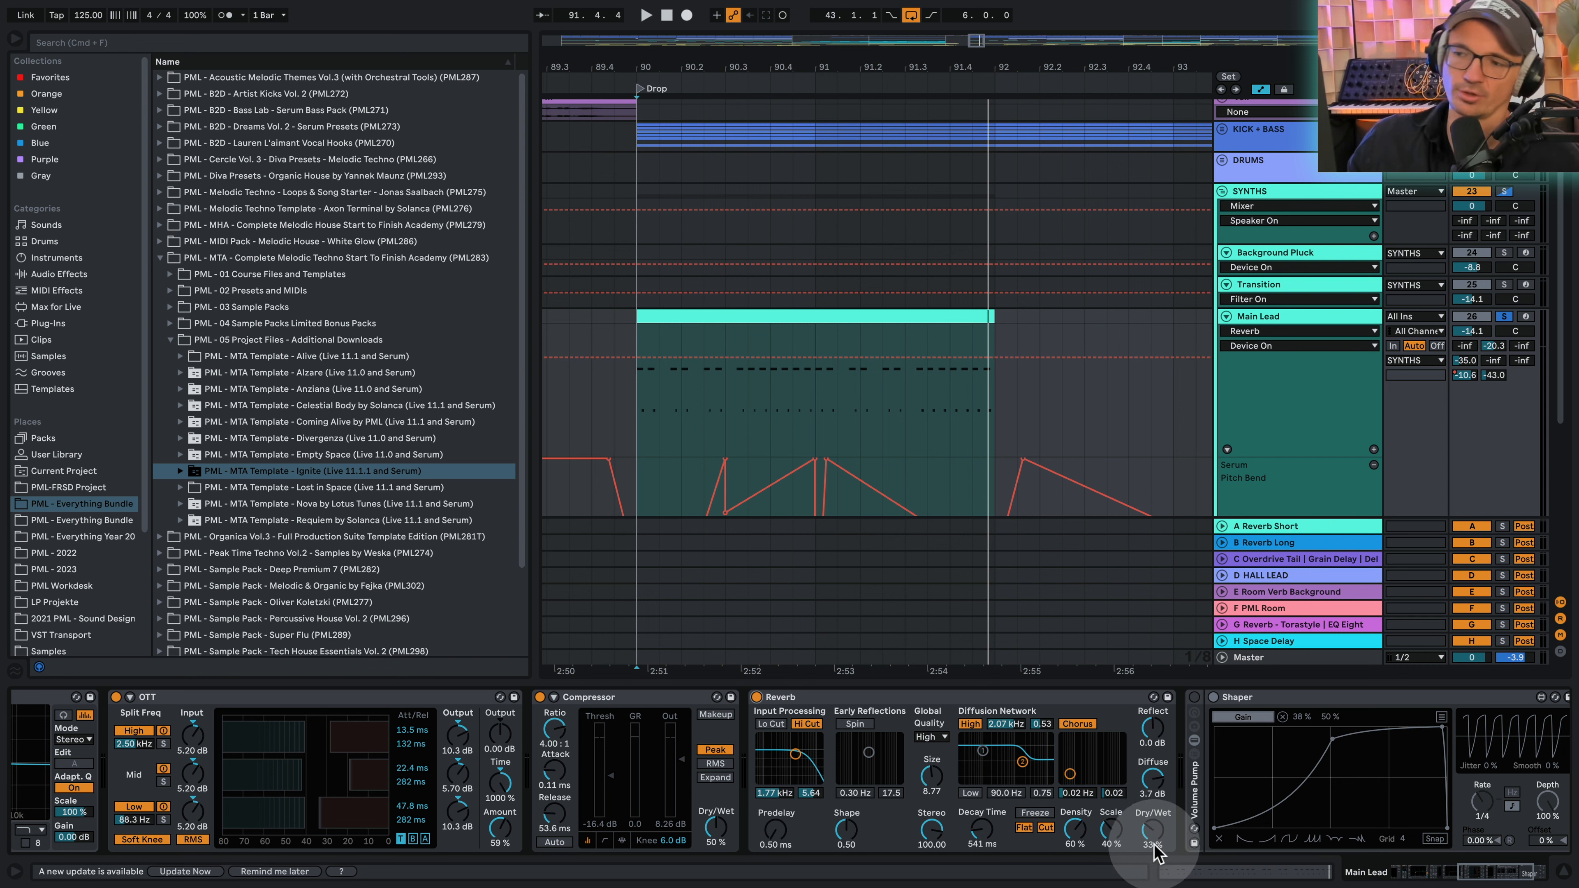
{"action": "key", "text": "space"}
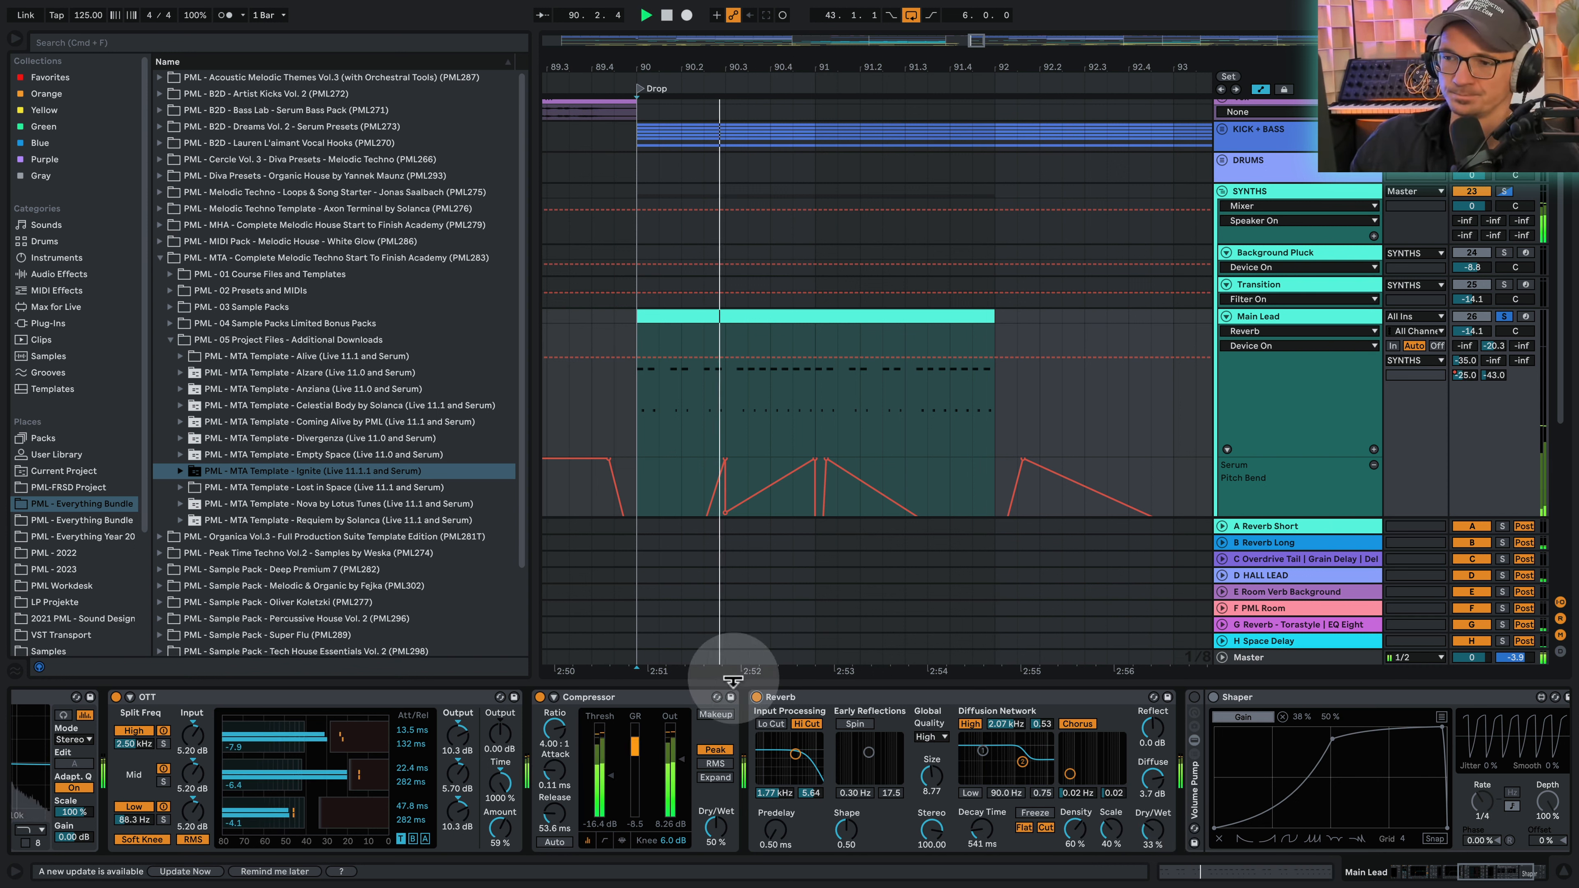
{"action": "left_click", "coordinate": [757, 697]}
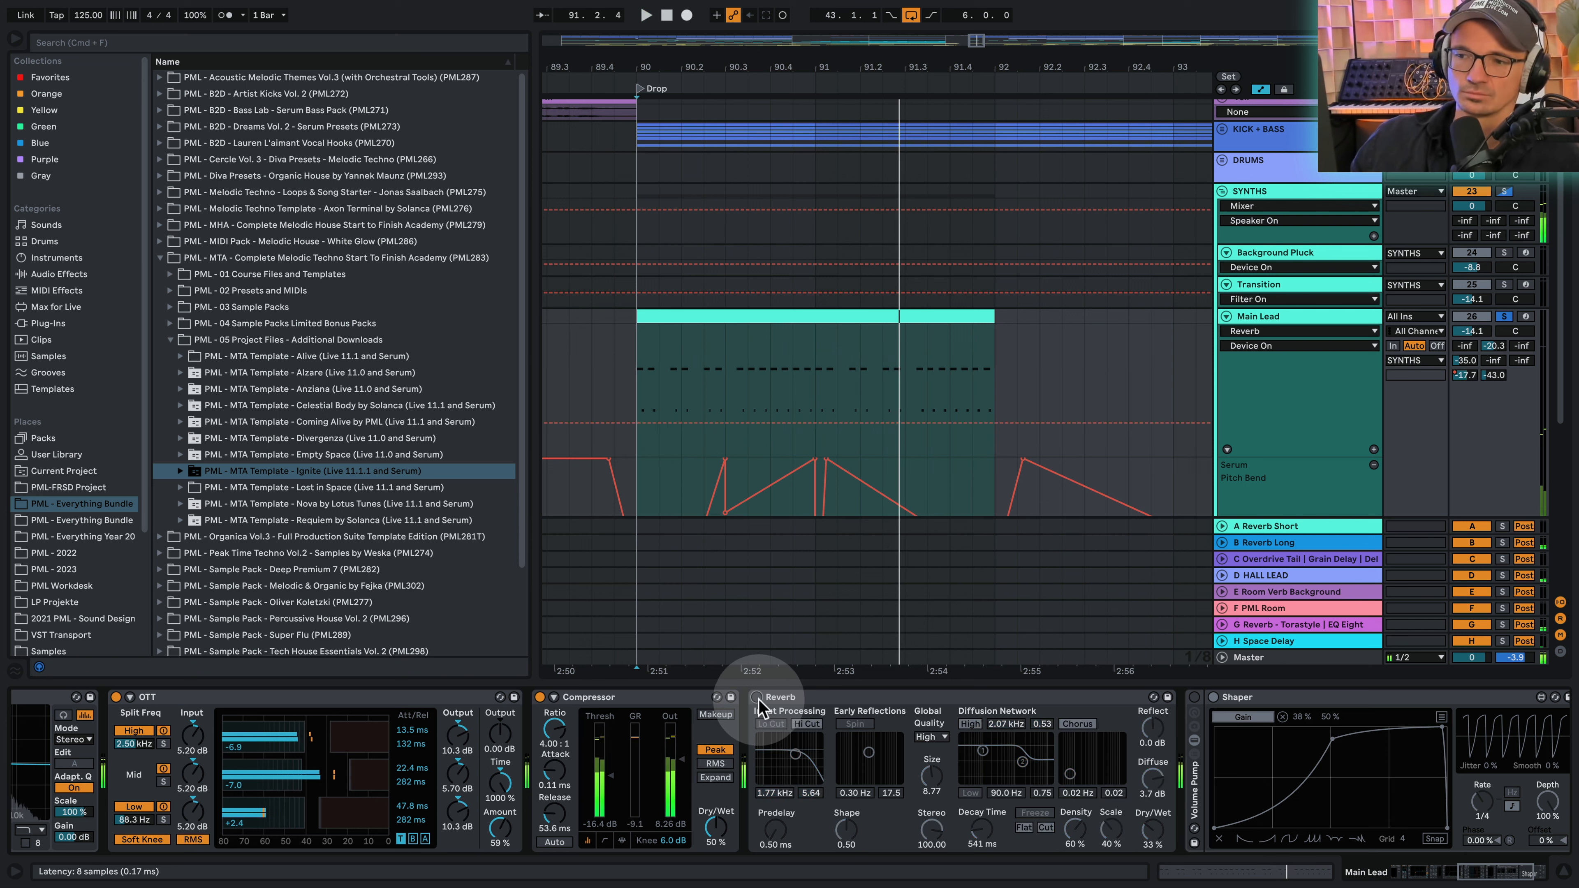
{"action": "left_click", "coordinate": [757, 698]}
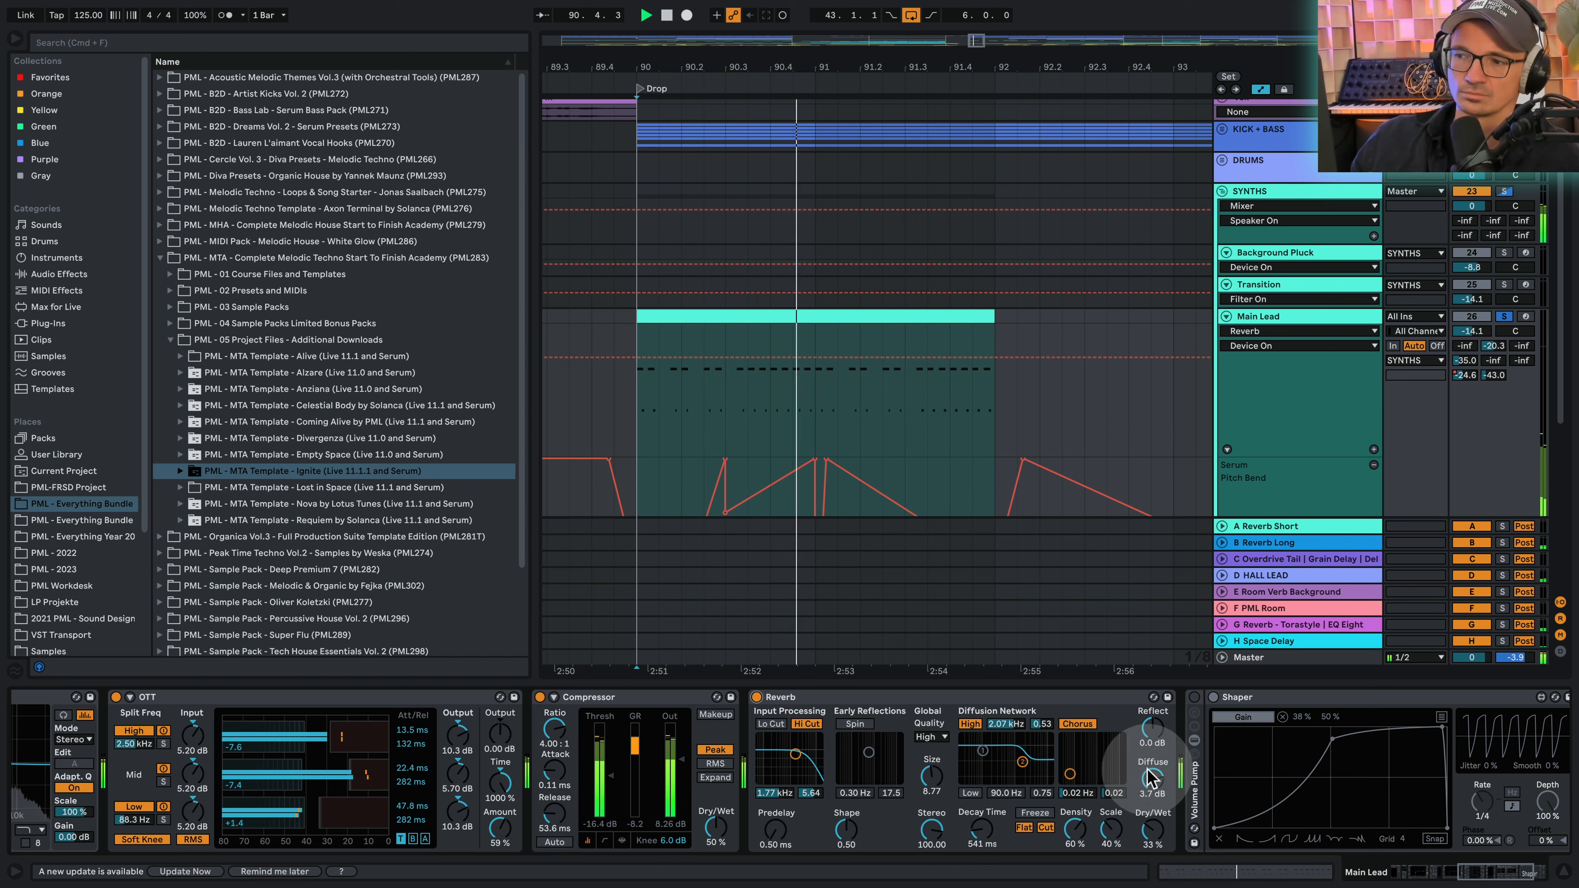
{"action": "left_click", "coordinate": [757, 698]}
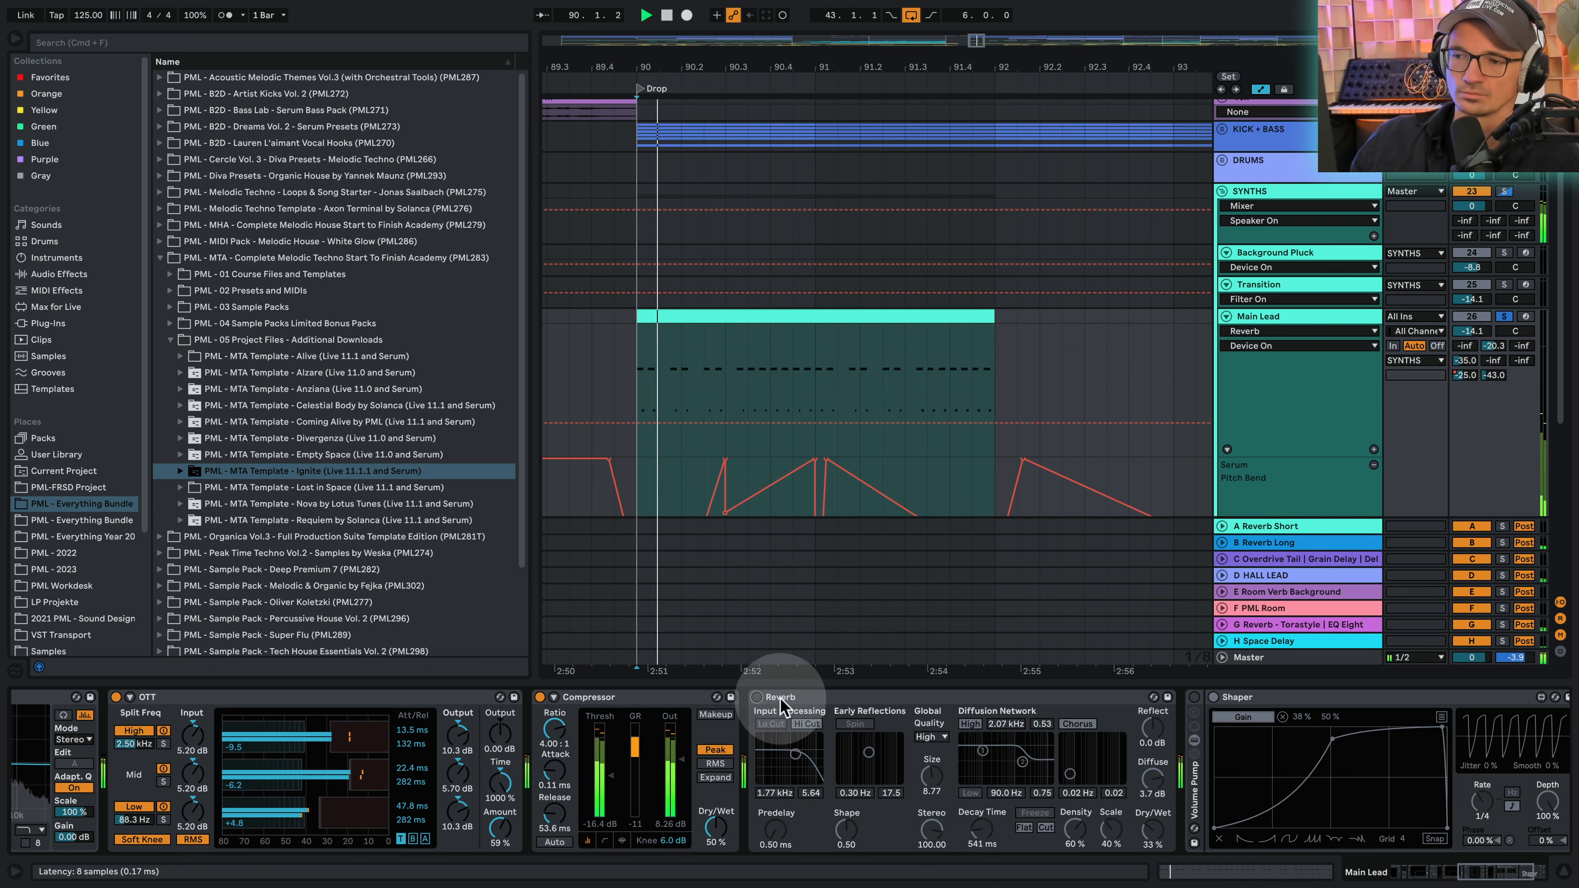
{"action": "left_click", "coordinate": [757, 698]}
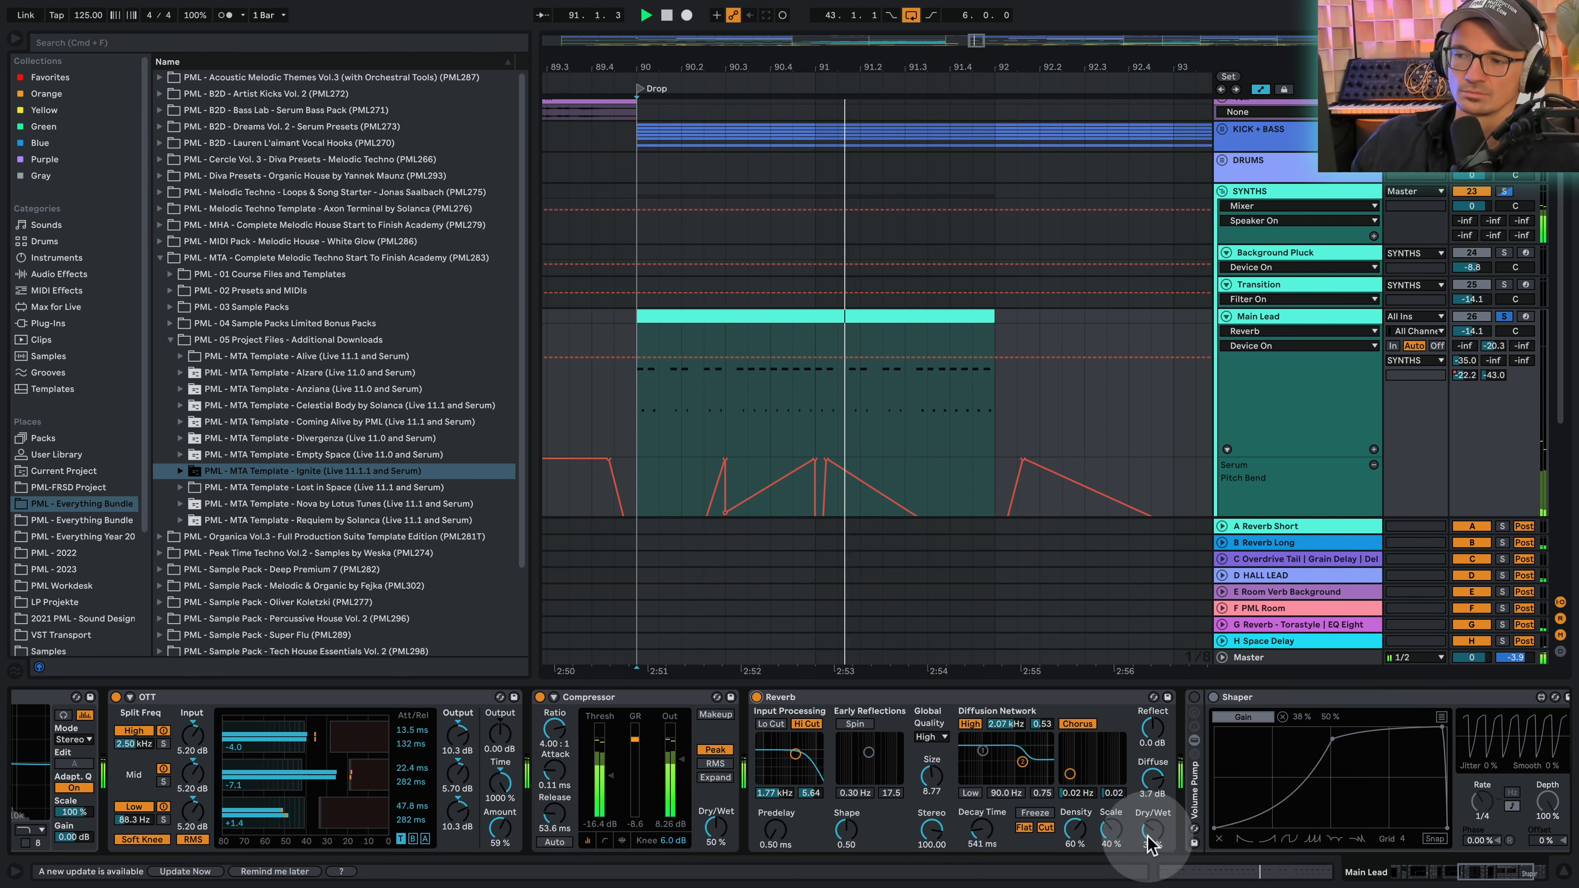
{"action": "left_click_drag", "start_coordinate": [1152, 831], "coordinate": [1152, 772]}
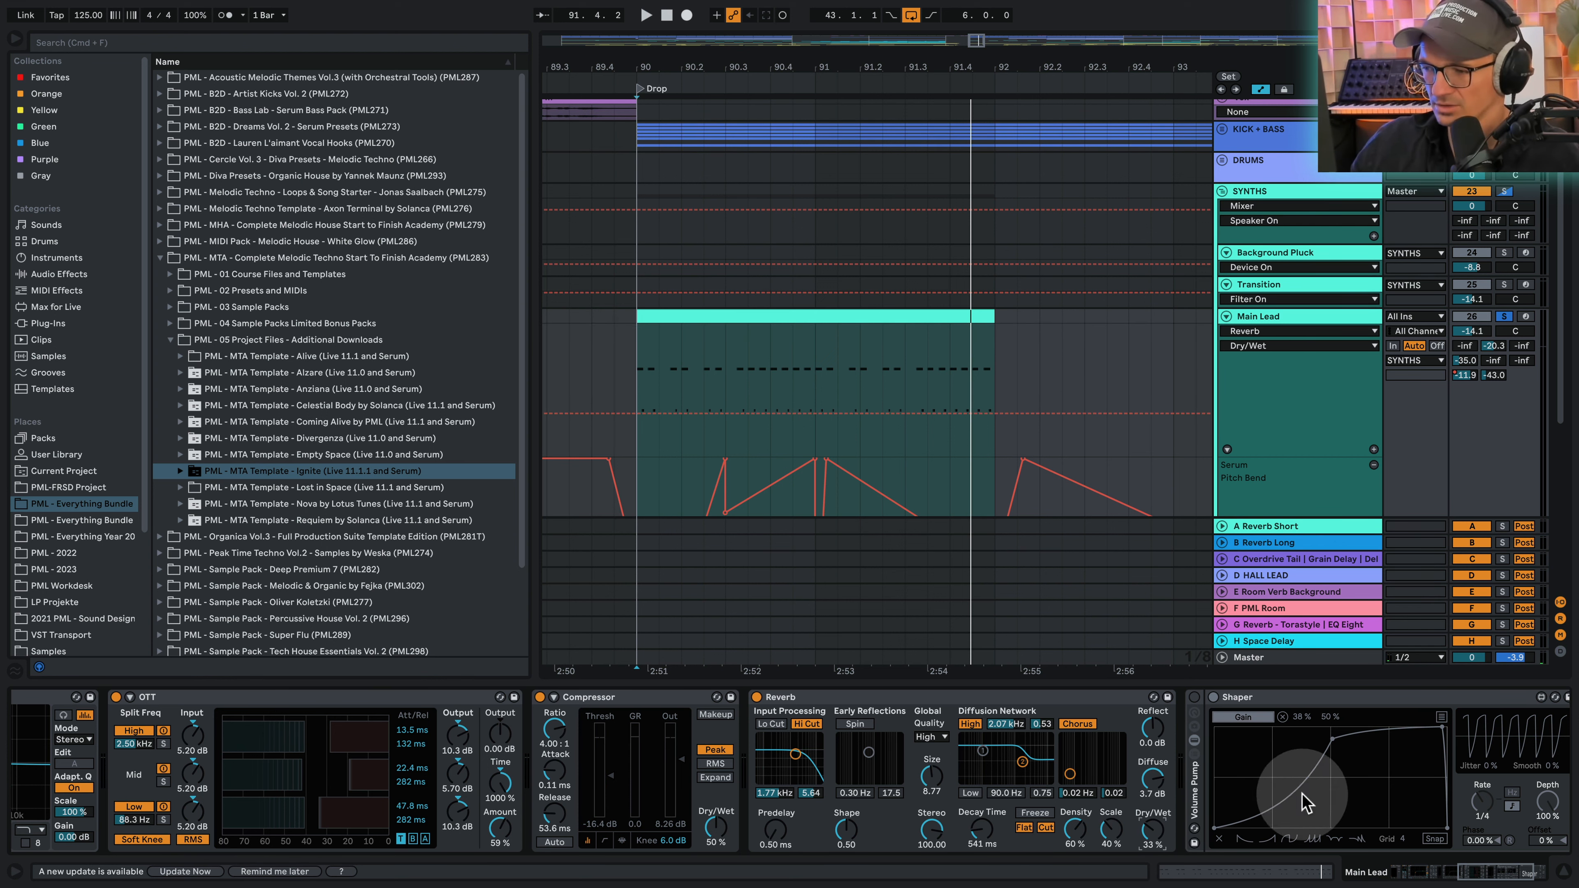
Step: Turn on the Volume Pump rack at the end of the chain and play the lead soloed, and unsoloed in the mix
{"action": "left_click", "coordinate": [1487, 876]}
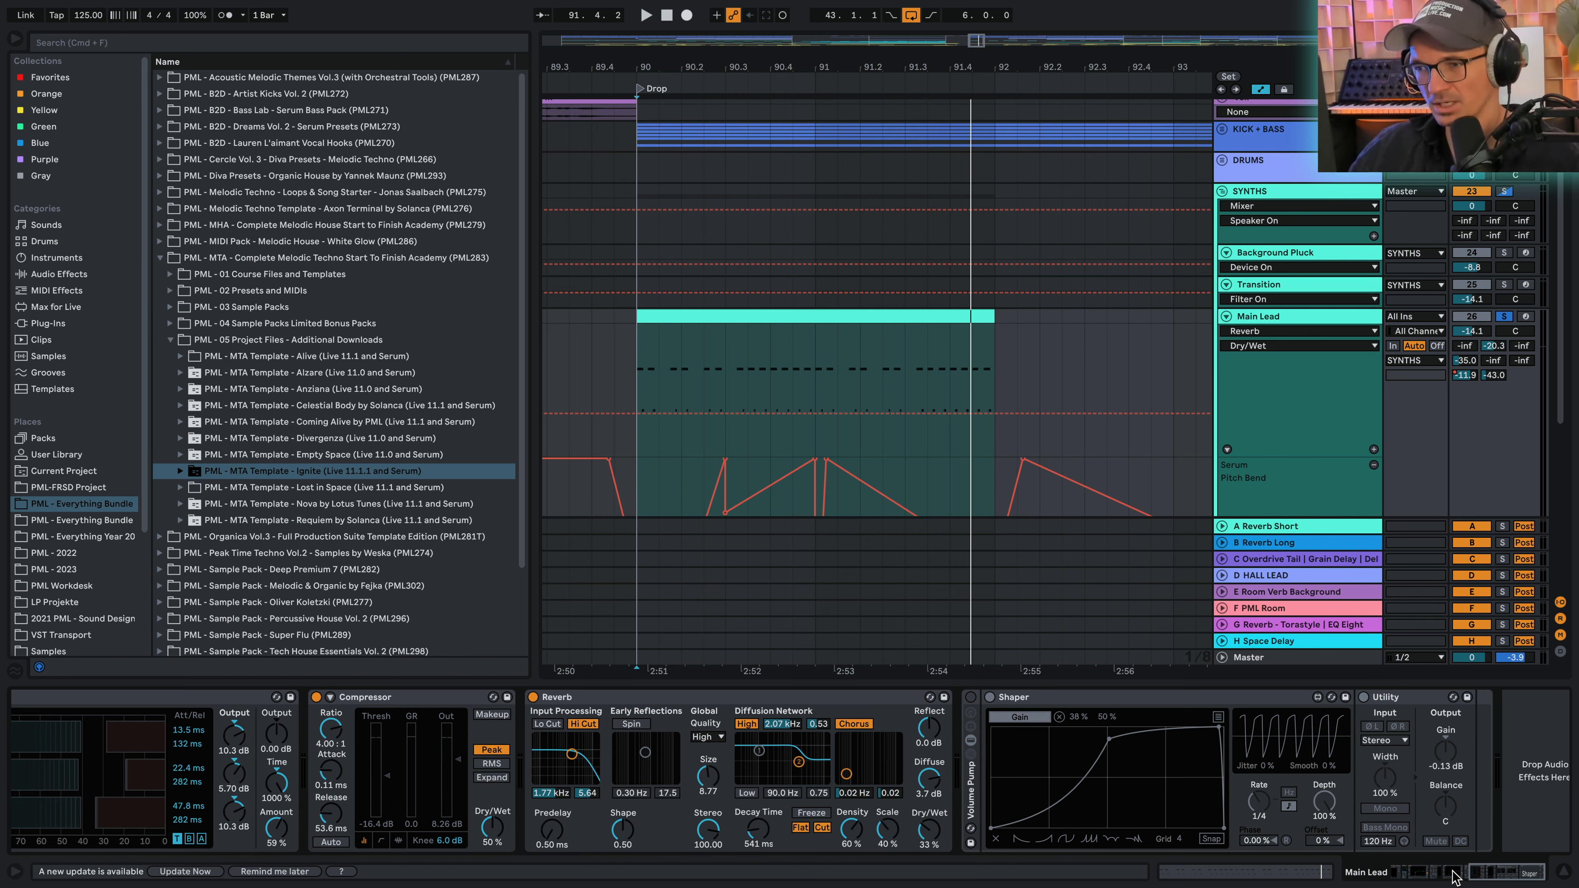
{"action": "left_click", "coordinate": [971, 697]}
{"action": "key", "text": "space"}
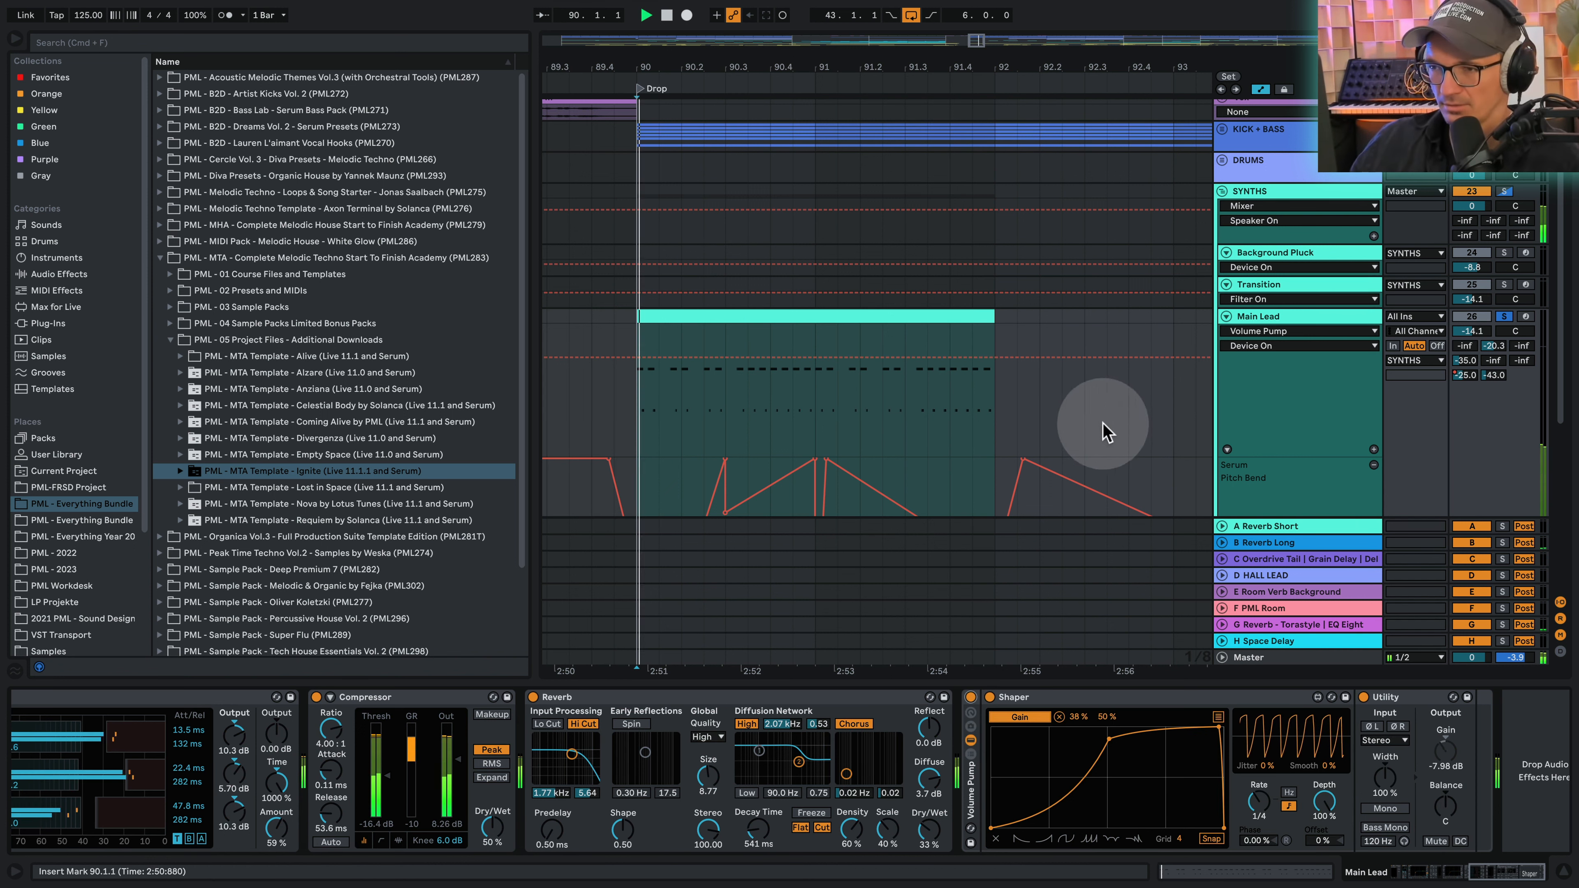
{"action": "left_click", "coordinate": [1505, 318]}
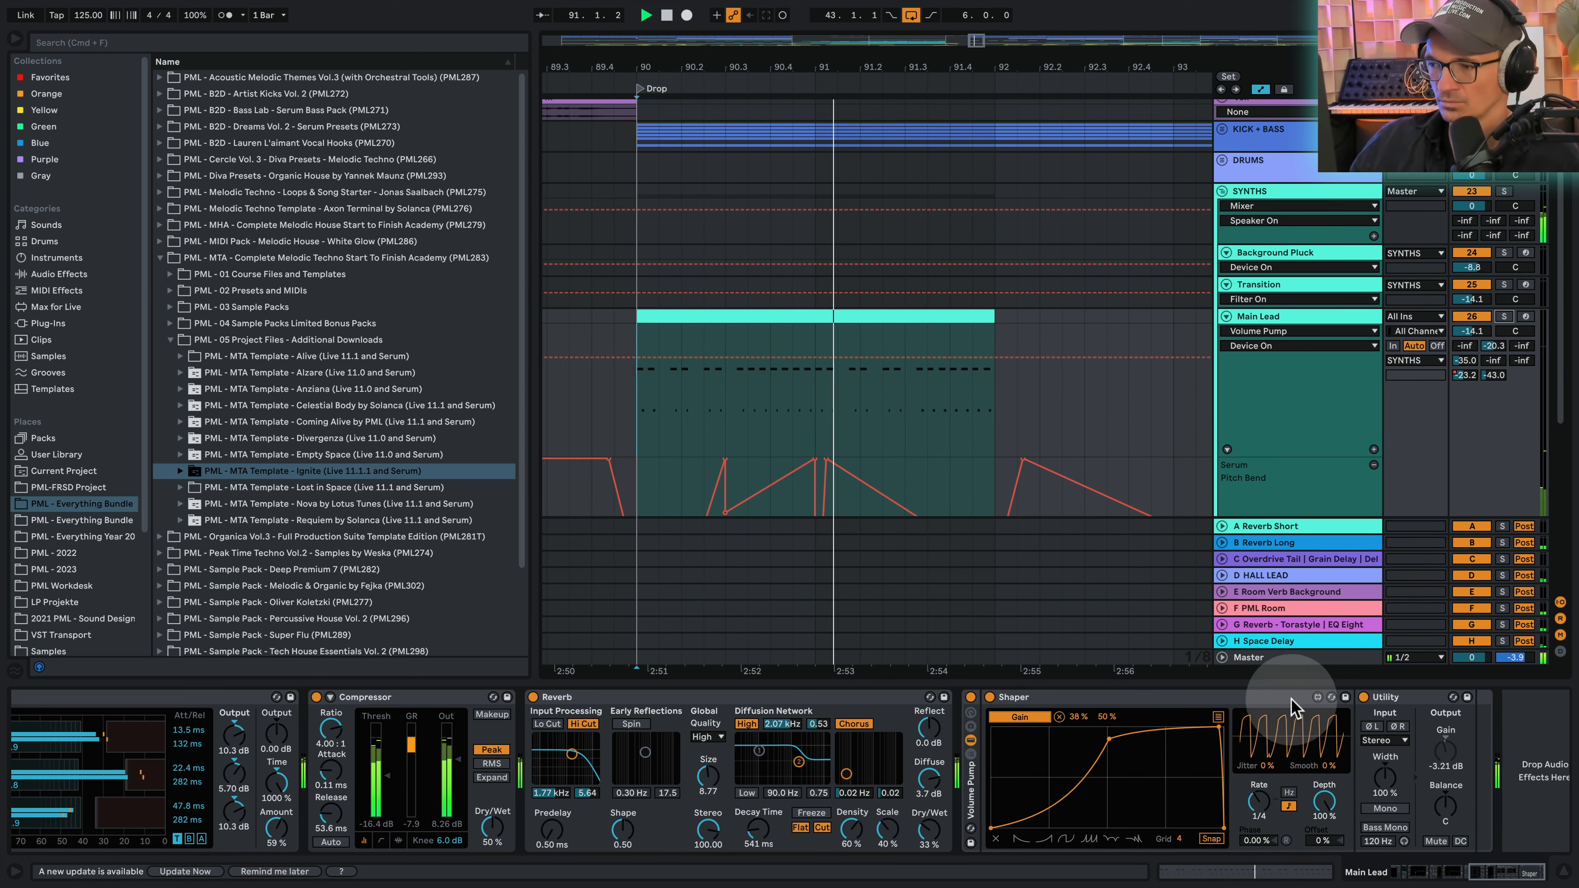
Step: Stop playback, examine the C#1 and C#2 notes in the Main Lead's drop MIDI clip, and return to its device chain
{"action": "left_click", "coordinate": [1562, 871]}
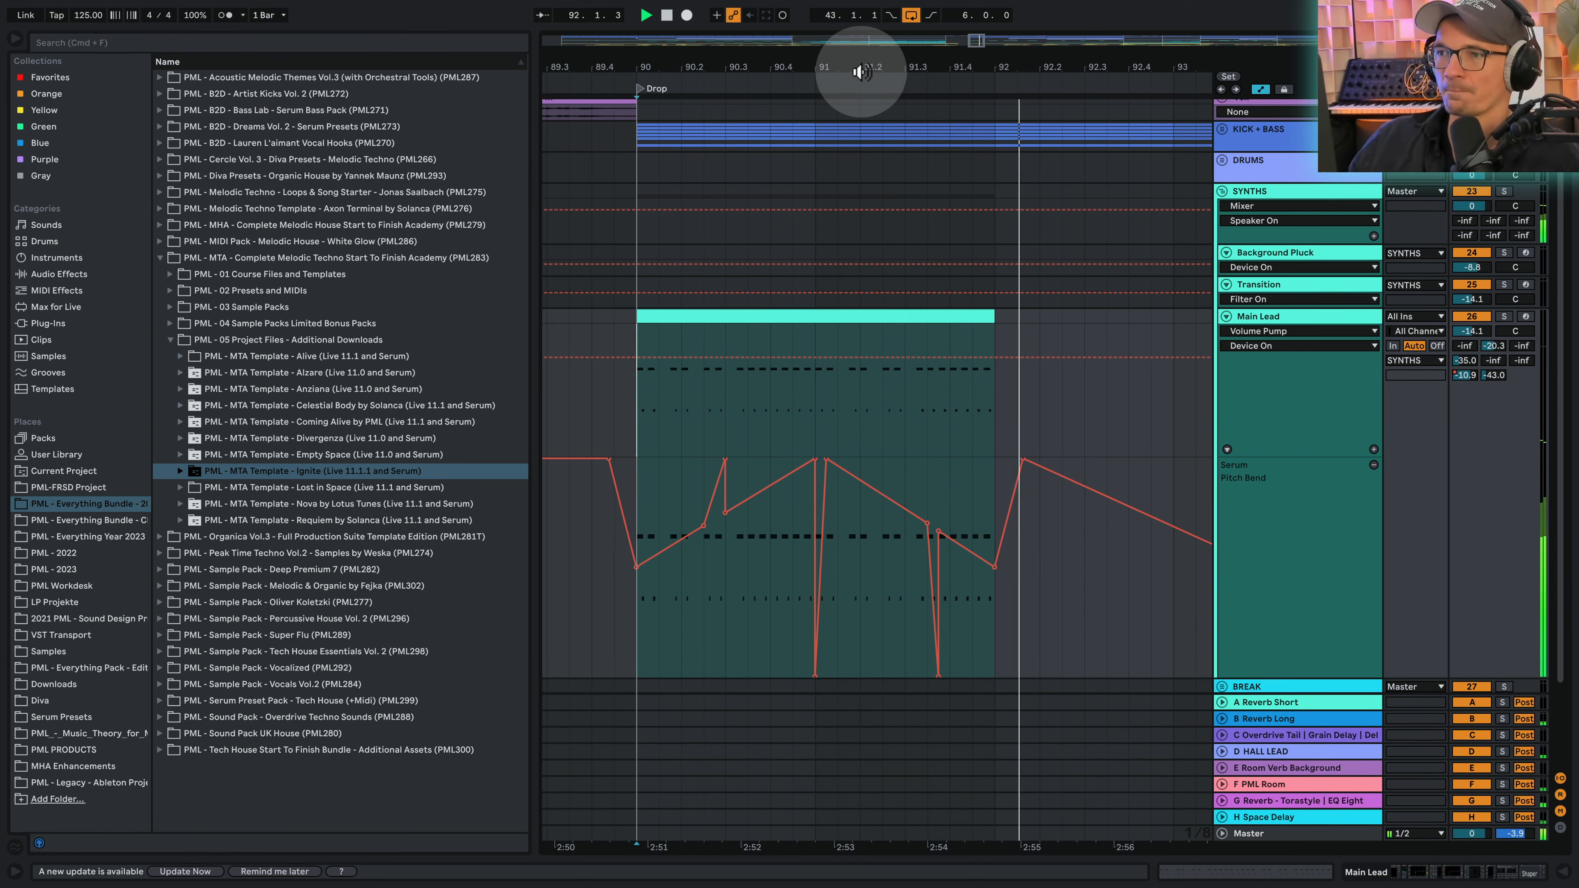
{"action": "key", "text": "space"}
{"action": "left_click_drag", "start_coordinate": [861, 67], "coordinate": [861, 32]}
{"action": "double_click", "coordinate": [821, 317]}
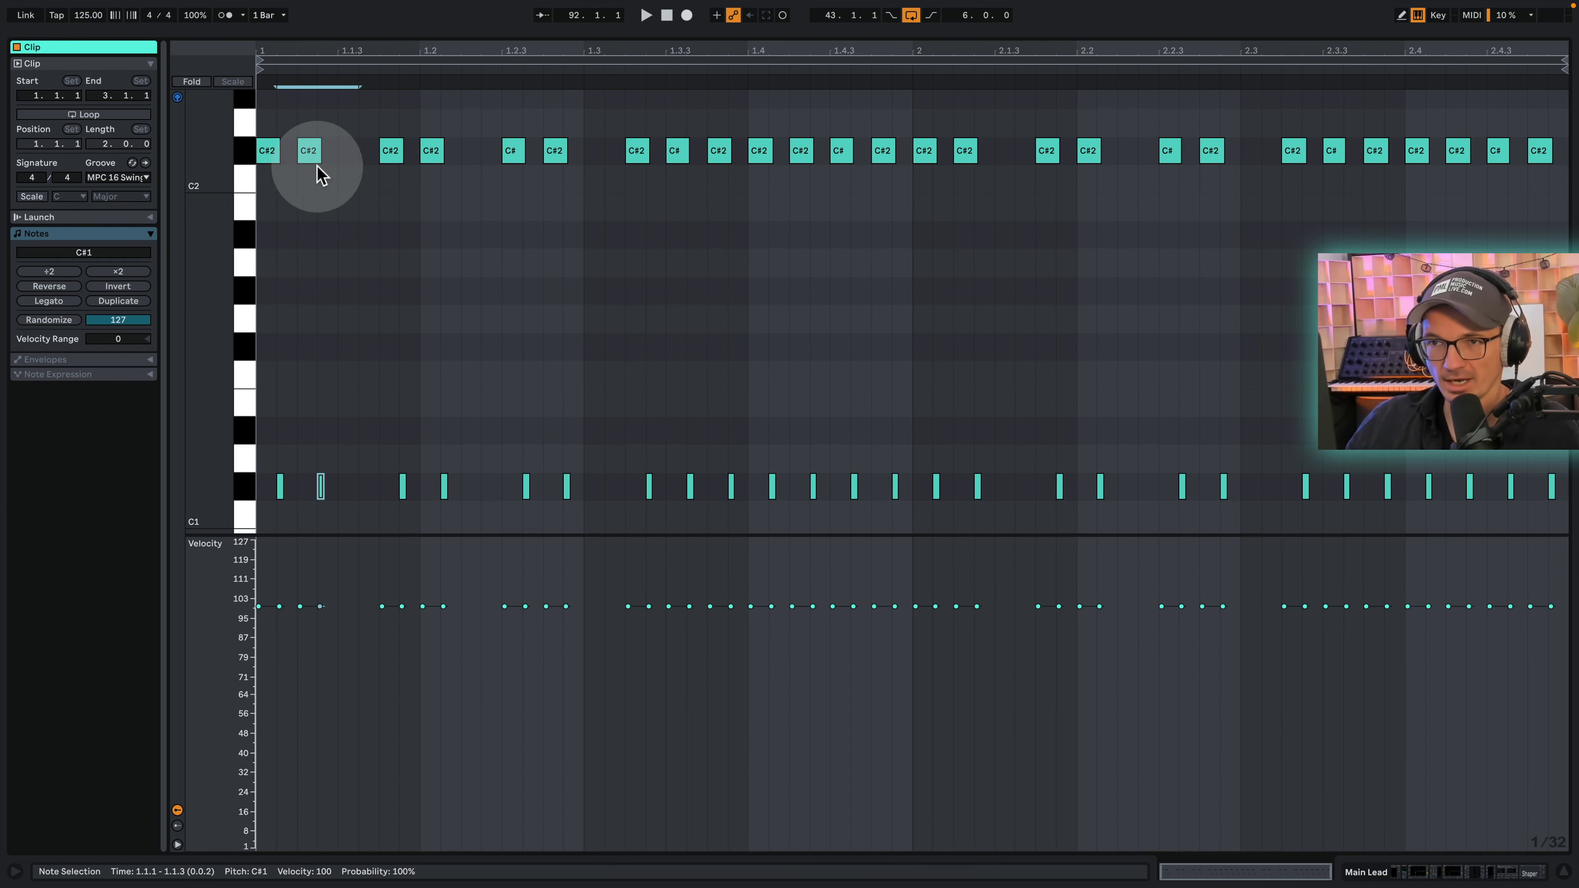
{"action": "left_click", "coordinate": [1395, 867]}
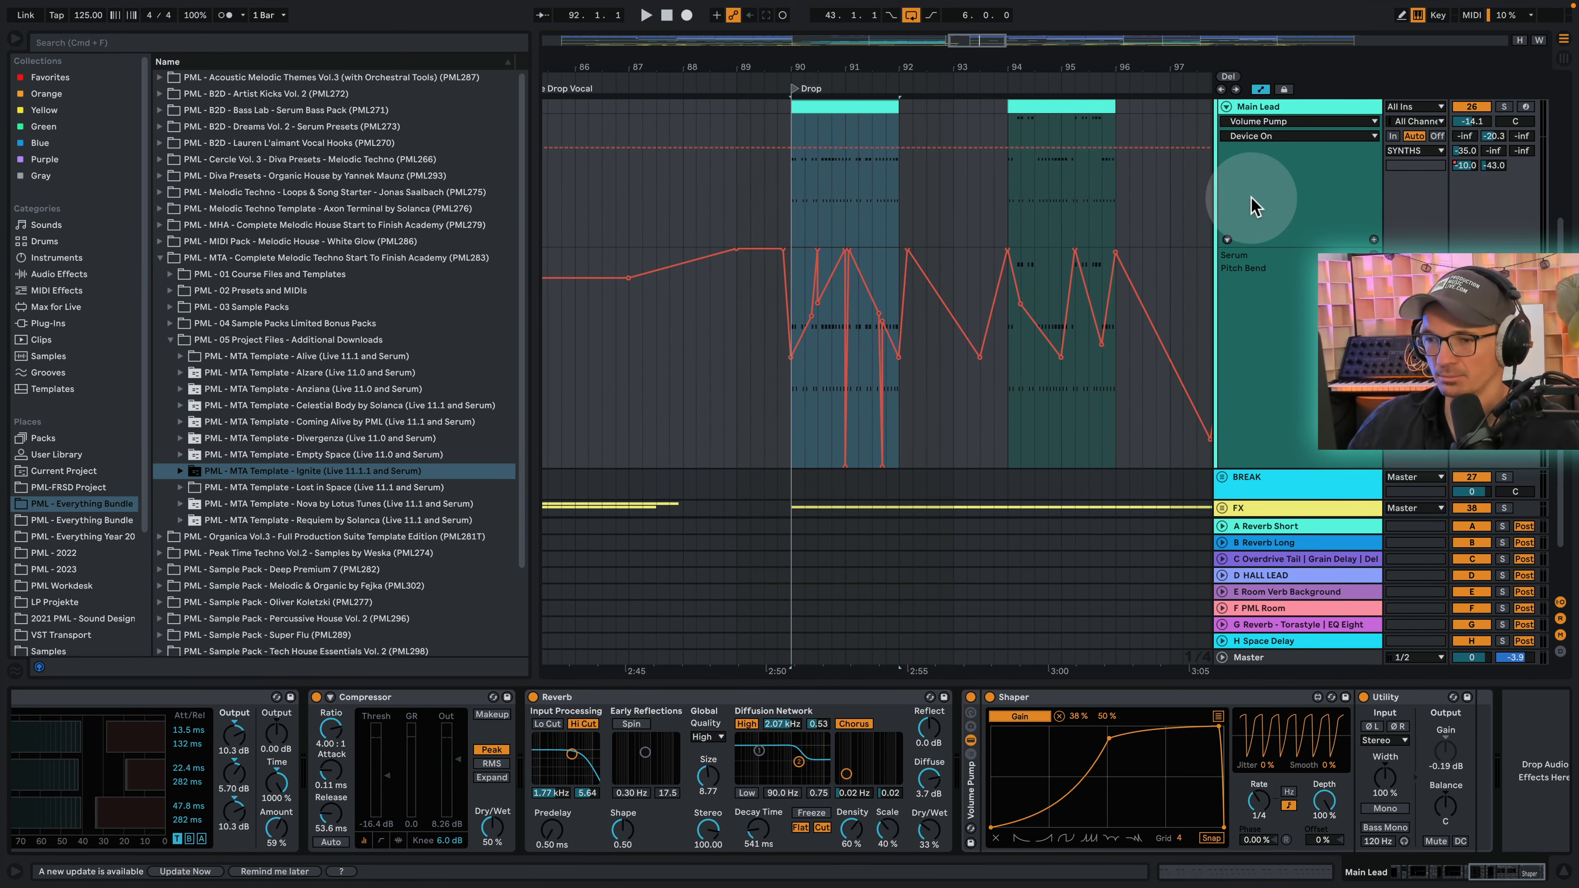
{"action": "left_click_drag", "start_coordinate": [1477, 872], "coordinate": [1392, 872]}
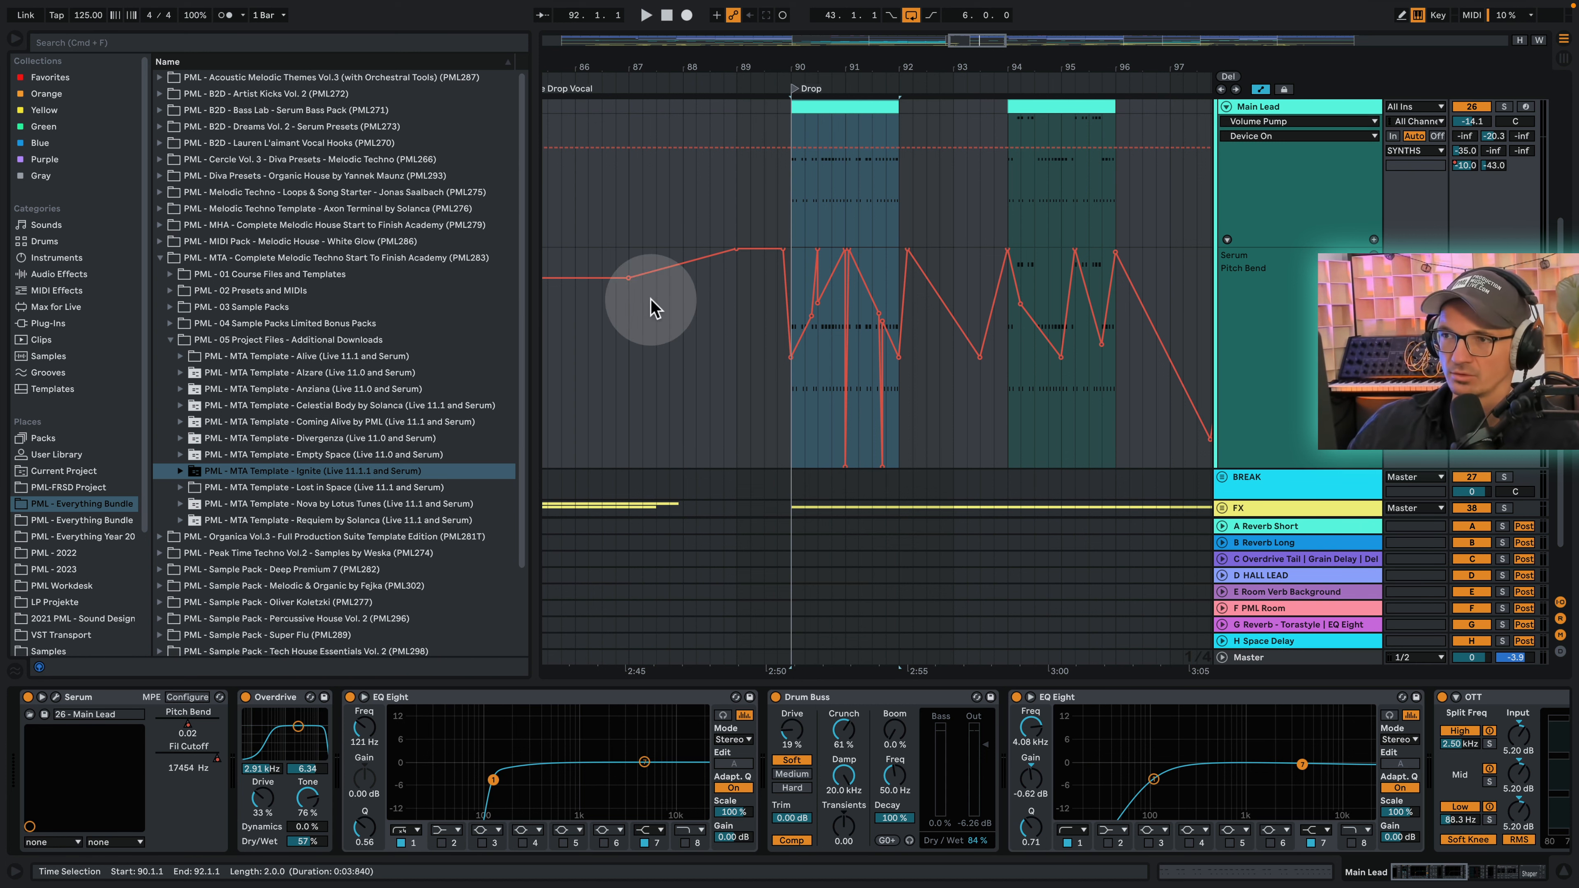
{"action": "left_click_drag", "start_coordinate": [786, 65], "coordinate": [737, 64]}
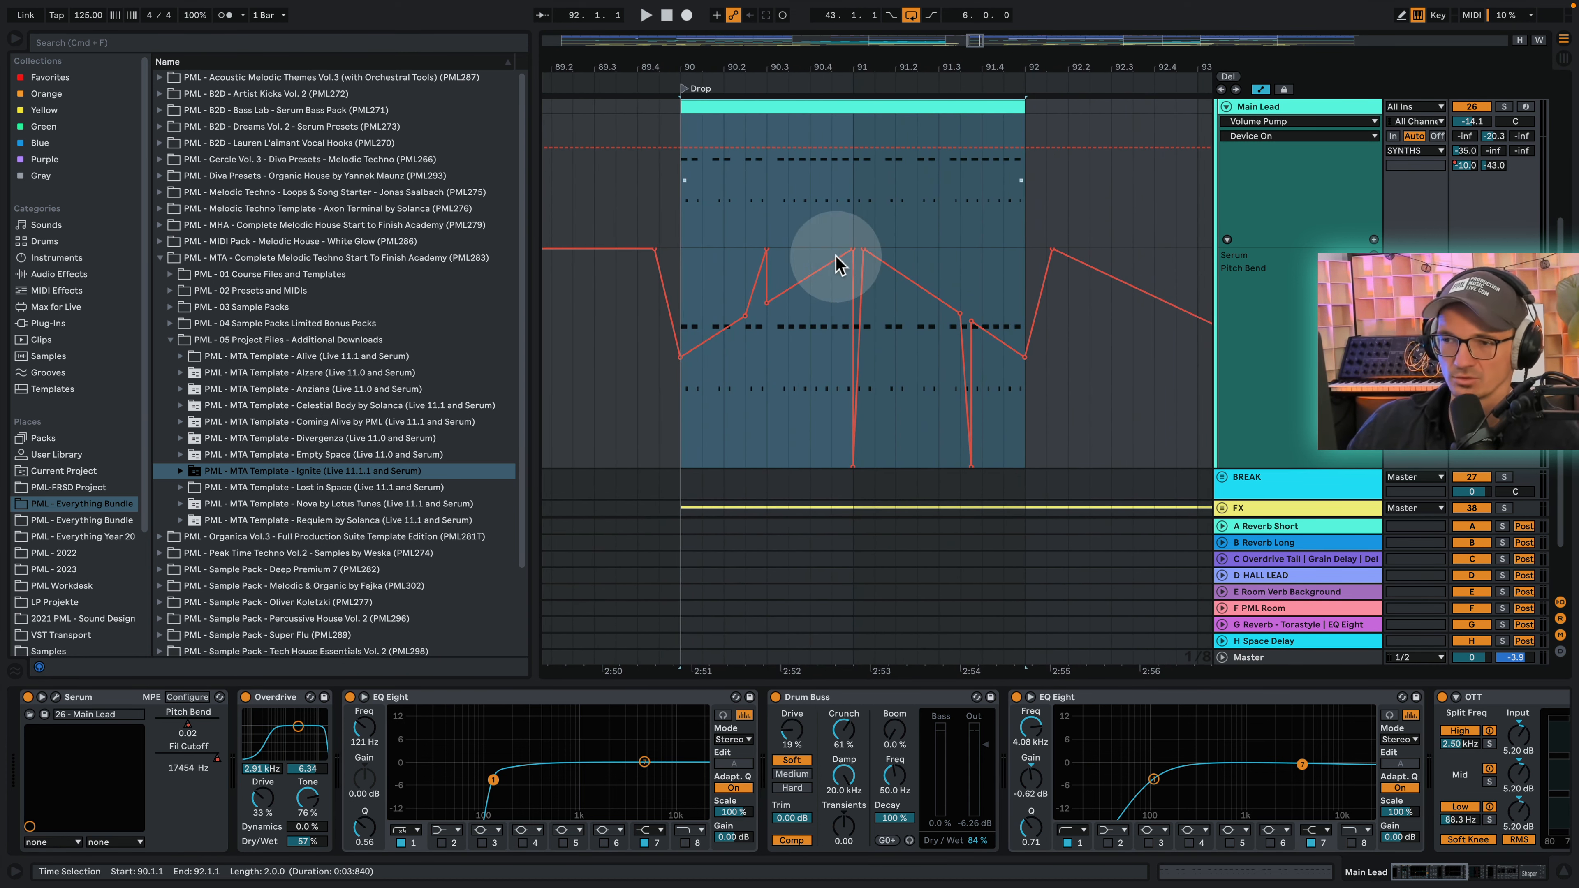
{"action": "key", "text": "space"}
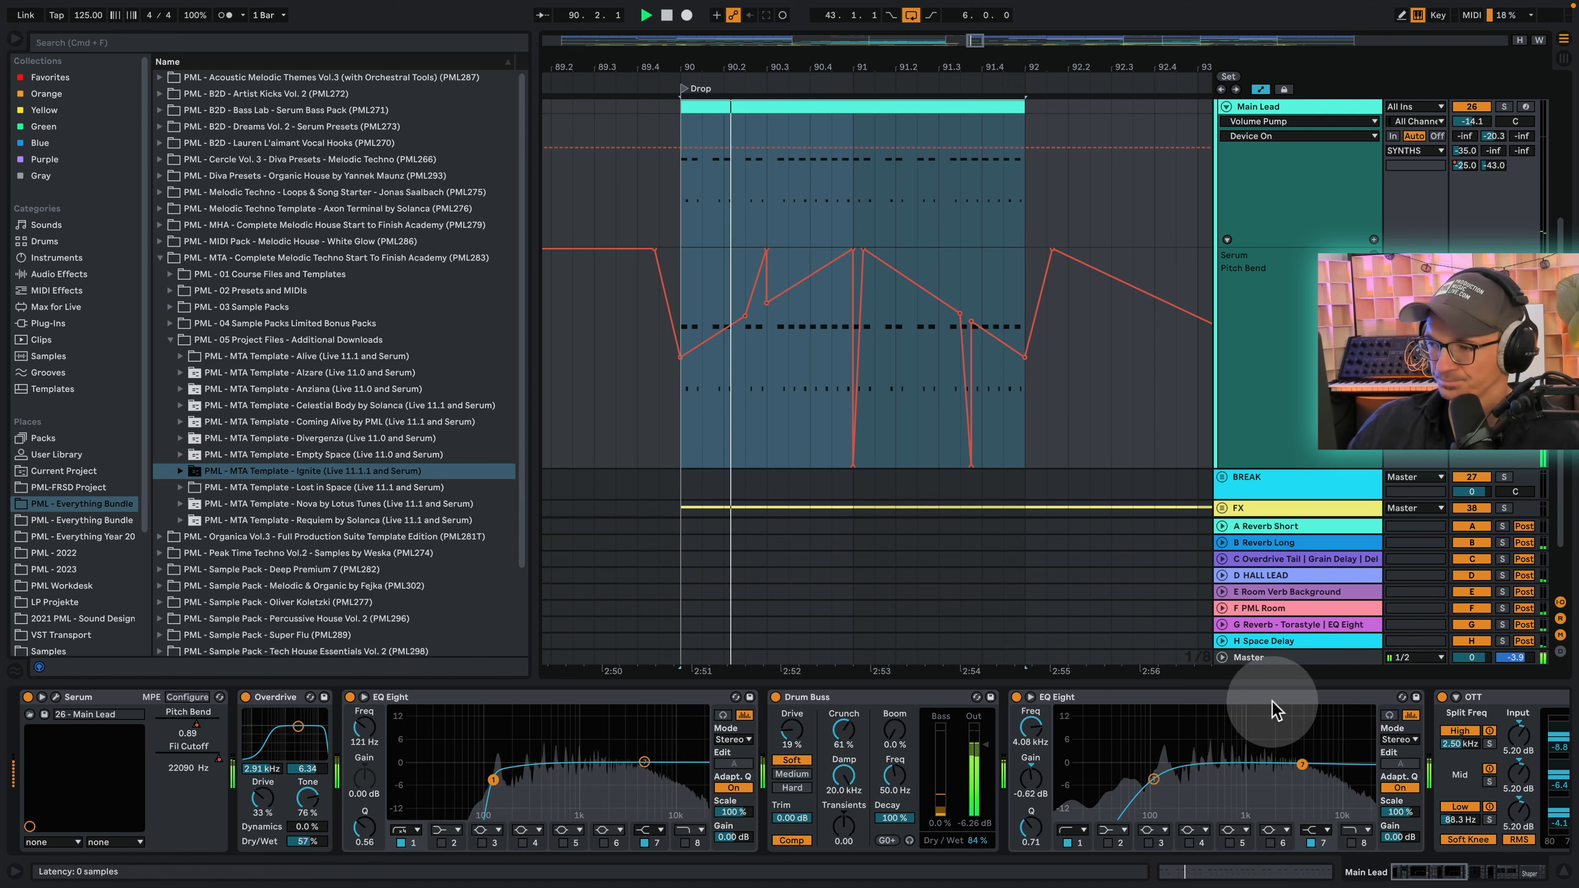
Step: Hide the device view, fold the Main Lead track and show the whole arrangement from intro to outro
{"action": "key", "text": "super+alt+l"}
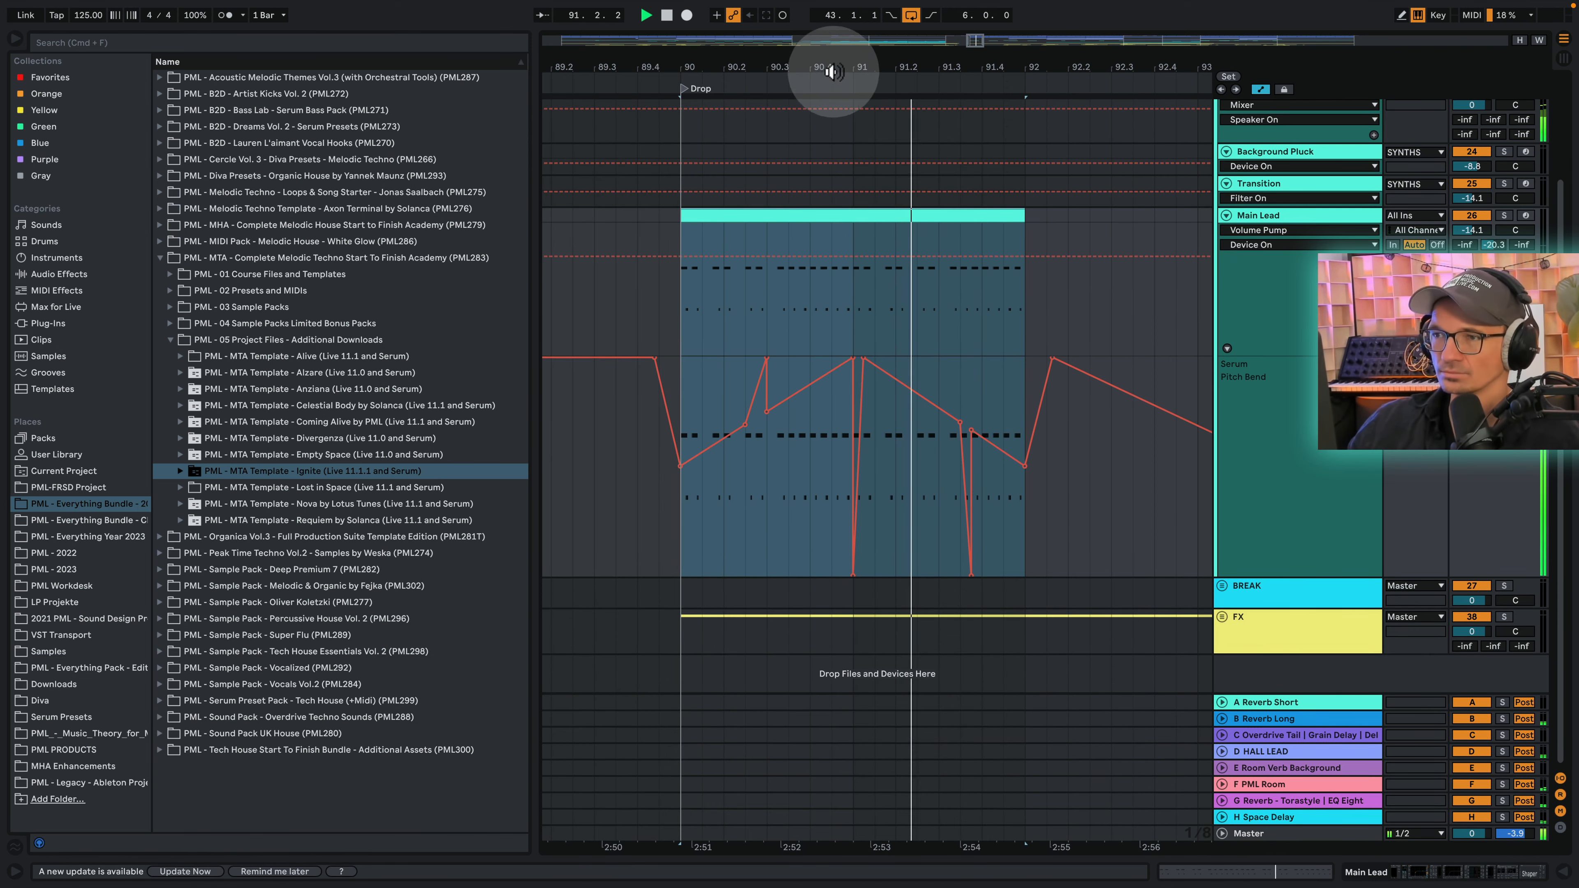
{"action": "left_click_drag", "start_coordinate": [829, 63], "coordinate": [802, 31]}
{"action": "left_click_drag", "start_coordinate": [913, 71], "coordinate": [864, 84]}
{"action": "left_click", "coordinate": [1225, 215]}
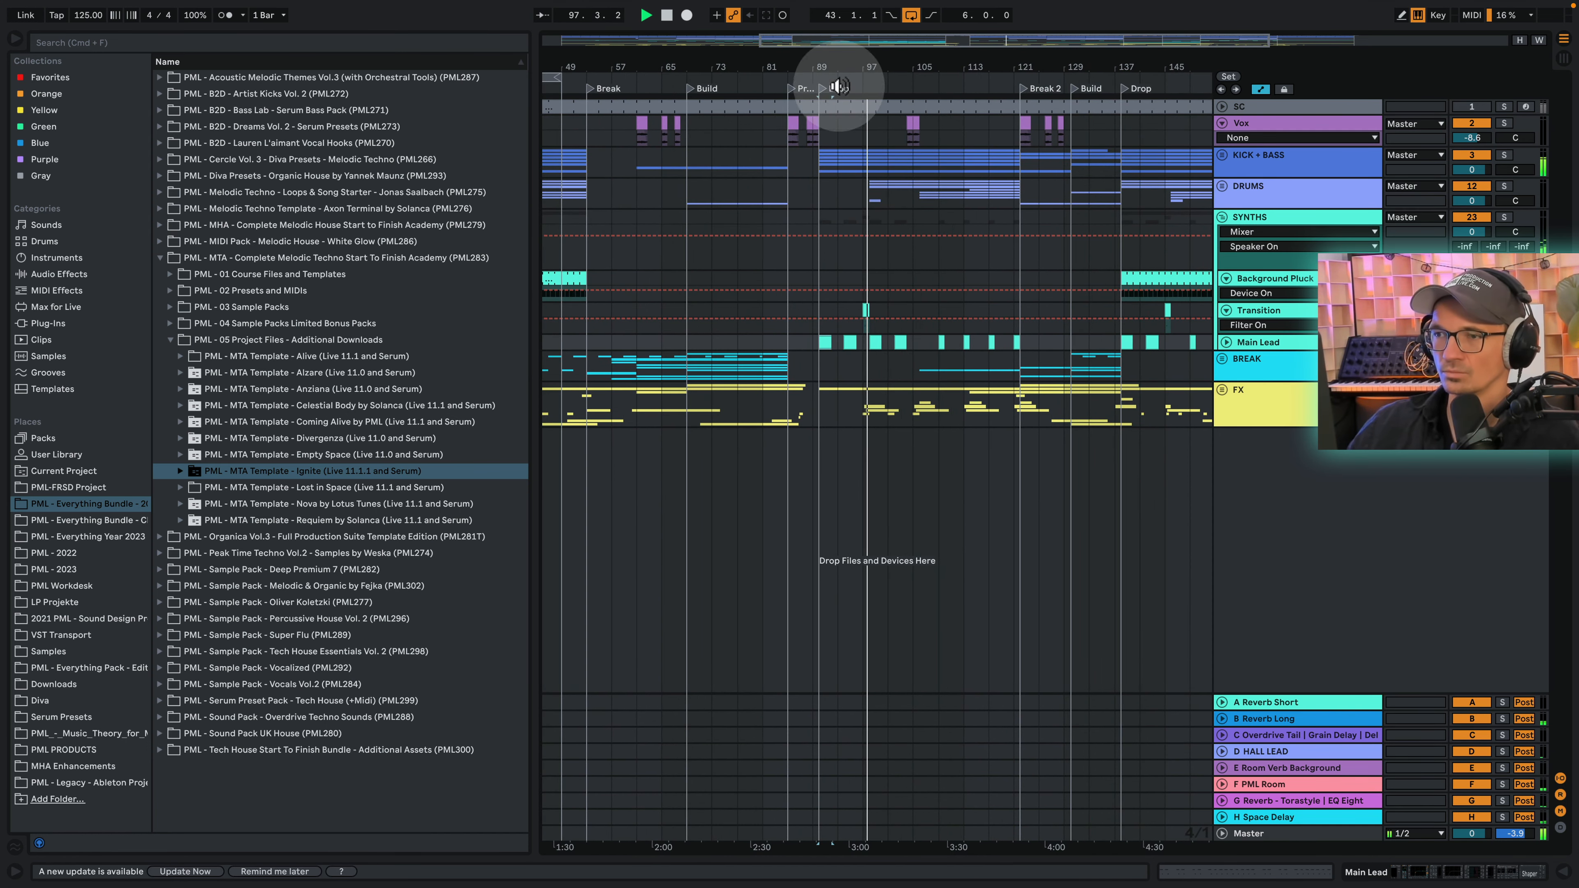
{"action": "mouse_move", "coordinate": [841, 71]}
{"action": "left_mouse_down"}
{"action": "mouse_move", "coordinate": [855, 55]}
{"action": "mouse_move", "coordinate": [895, 65]}
{"action": "left_mouse_up"}
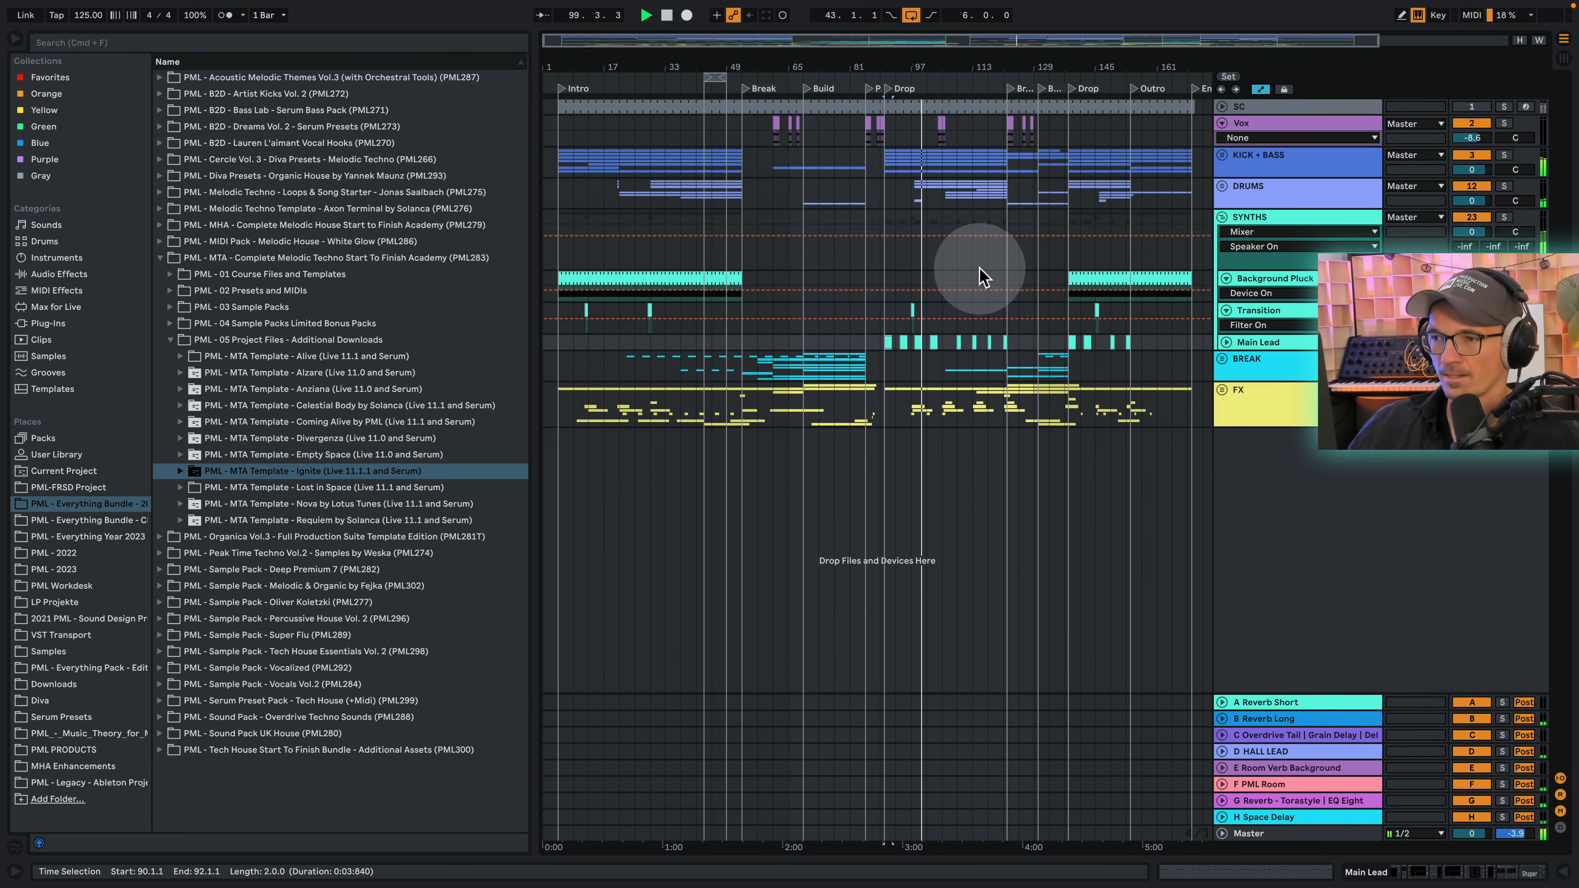
Step: Play the drop from bar 109 and unfold the BREAK group to look through its tracks
{"action": "left_click", "coordinate": [958, 211]}
{"action": "key", "text": "space"}
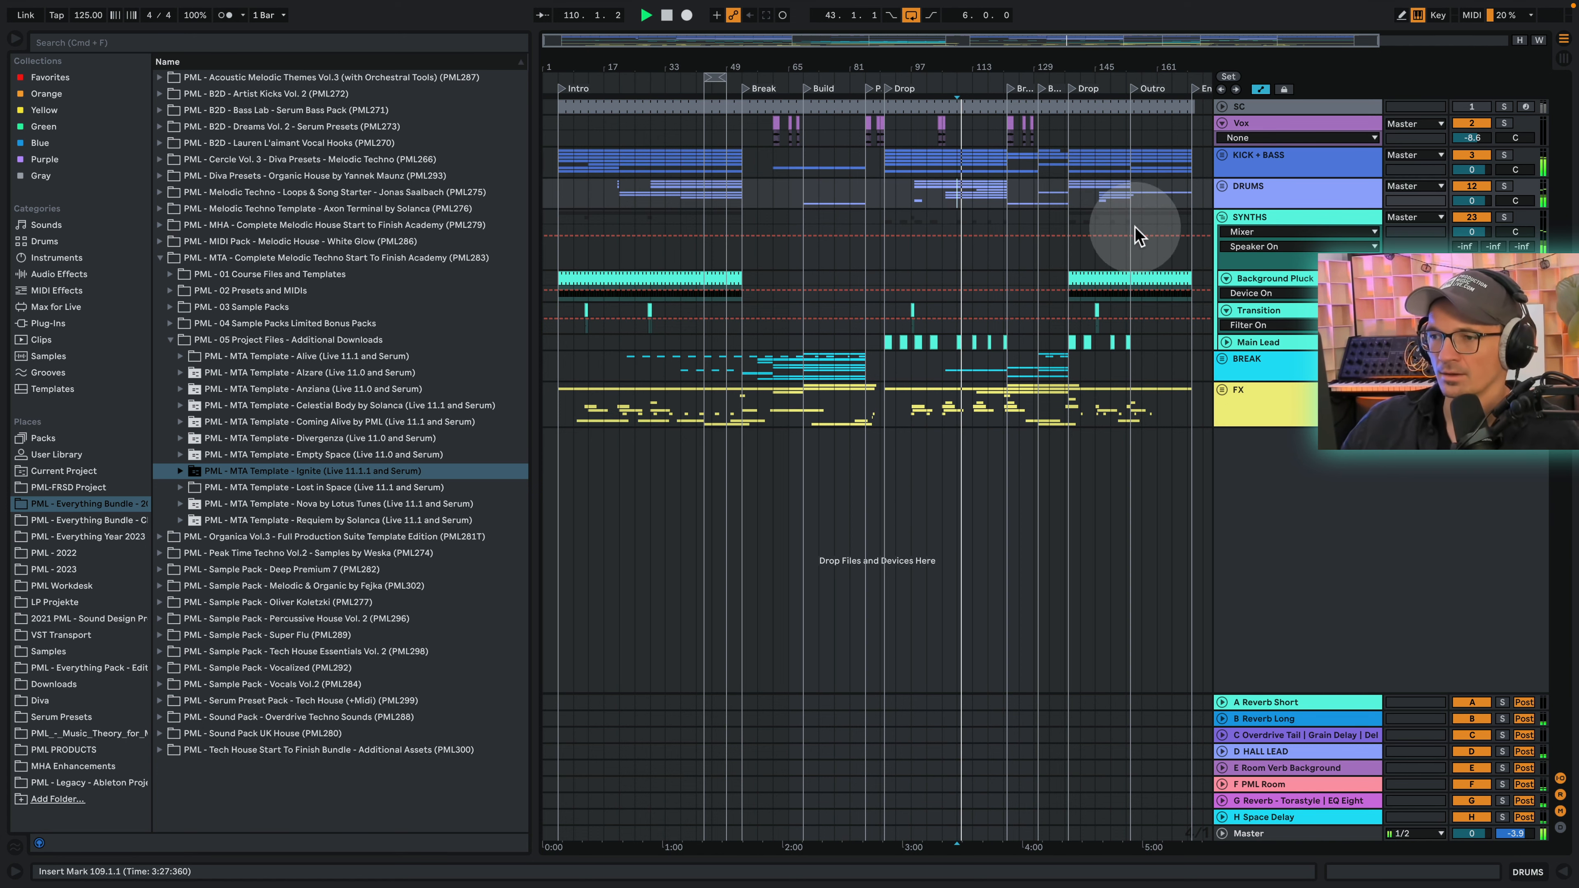
{"action": "left_click", "coordinate": [1223, 359]}
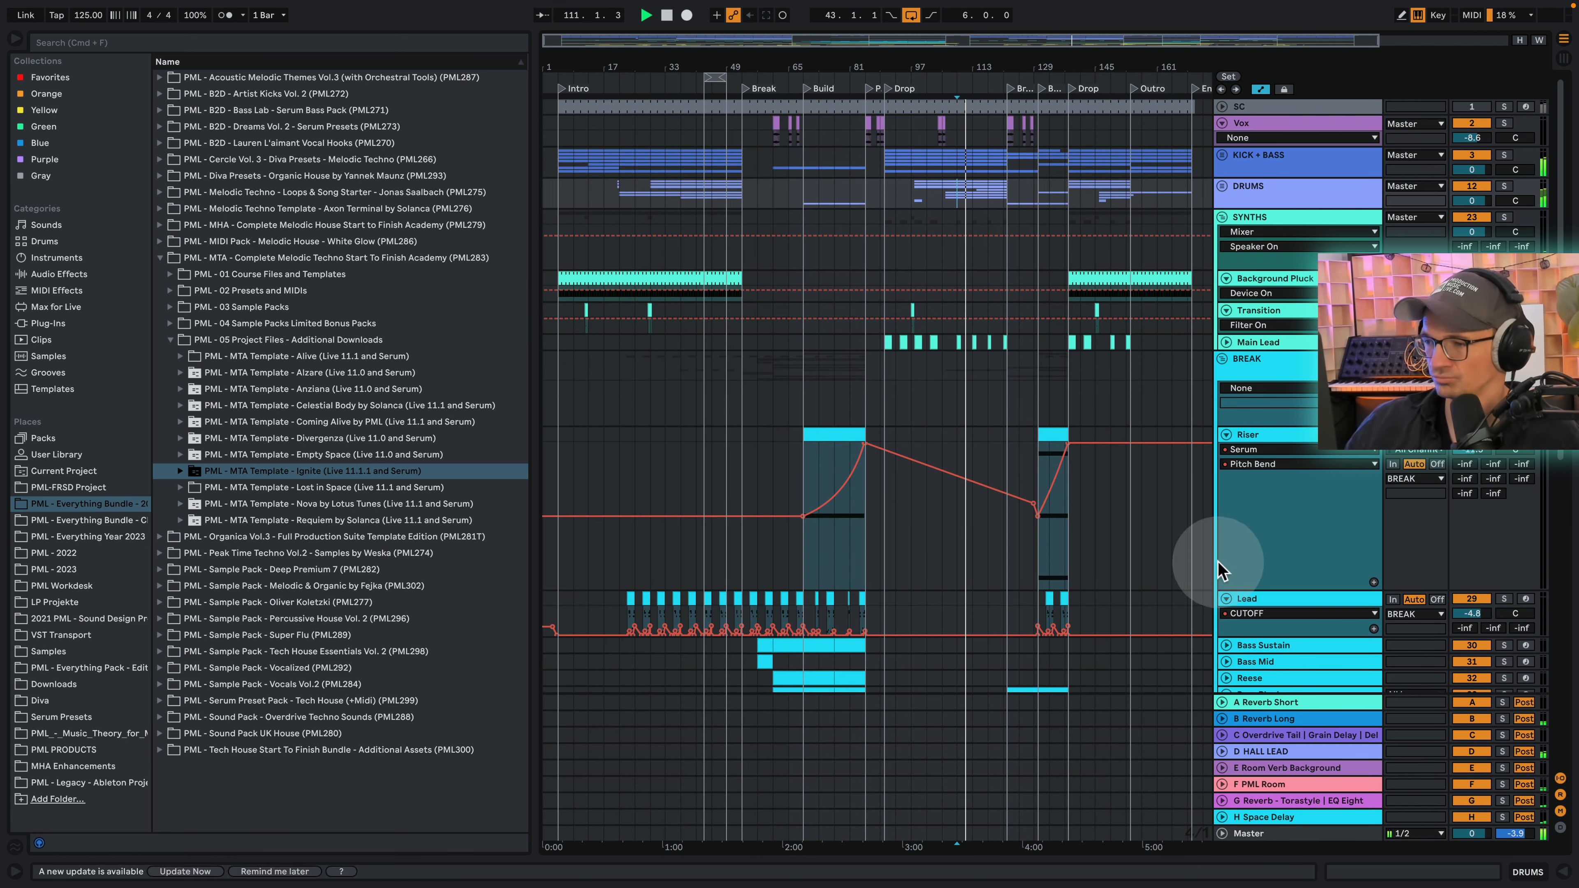
{"action": "scroll", "coordinate": [1183, 525], "scroll_direction": "down", "scroll_amount": 3}
{"action": "scroll", "coordinate": [1178, 485], "scroll_direction": "down", "scroll_amount": 8}
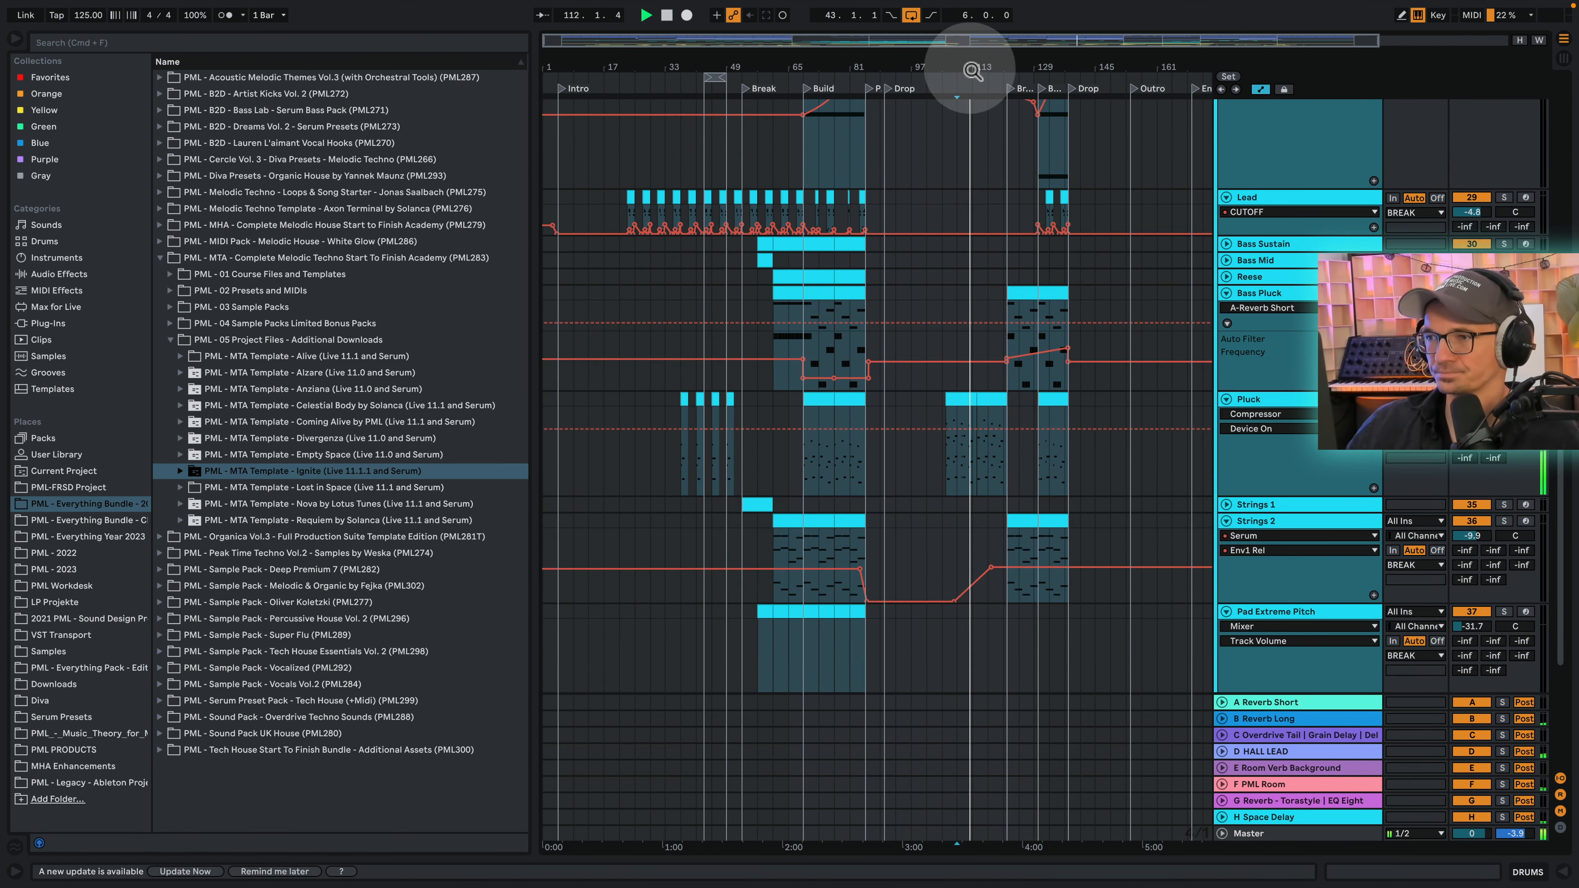
Step: Examine the Main Lead's Fil Cutoff and Pitch Bend automation around its first drop clip and across the drop
{"action": "left_click_drag", "start_coordinate": [970, 67], "coordinate": [970, 206]}
{"action": "left_click_drag", "start_coordinate": [832, 71], "coordinate": [911, 480]}
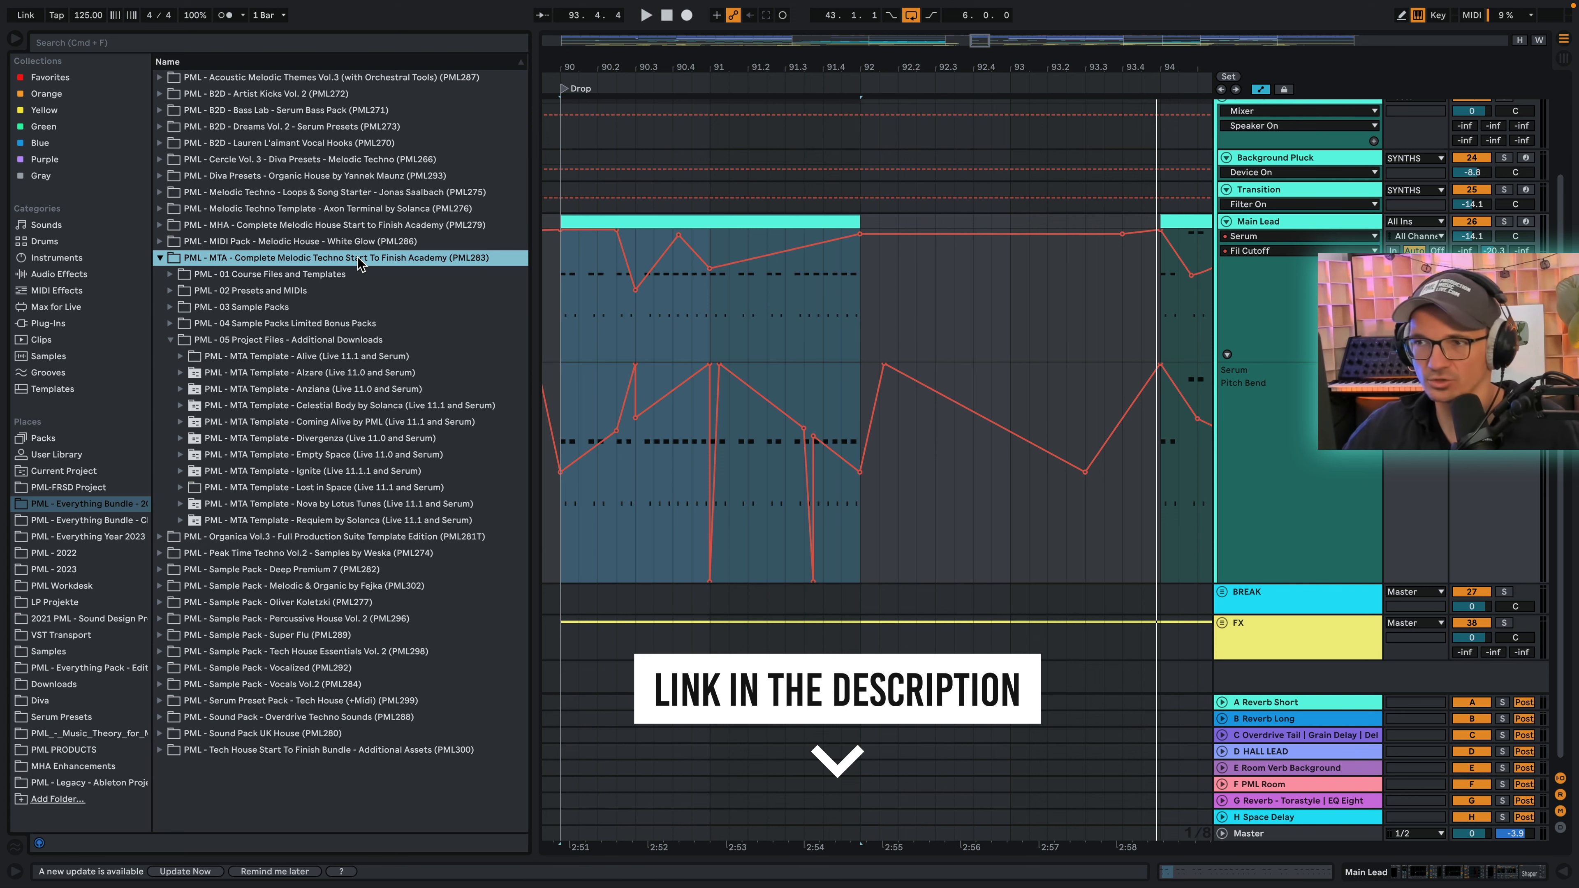
{"action": "left_click_drag", "start_coordinate": [695, 64], "coordinate": [774, 23]}
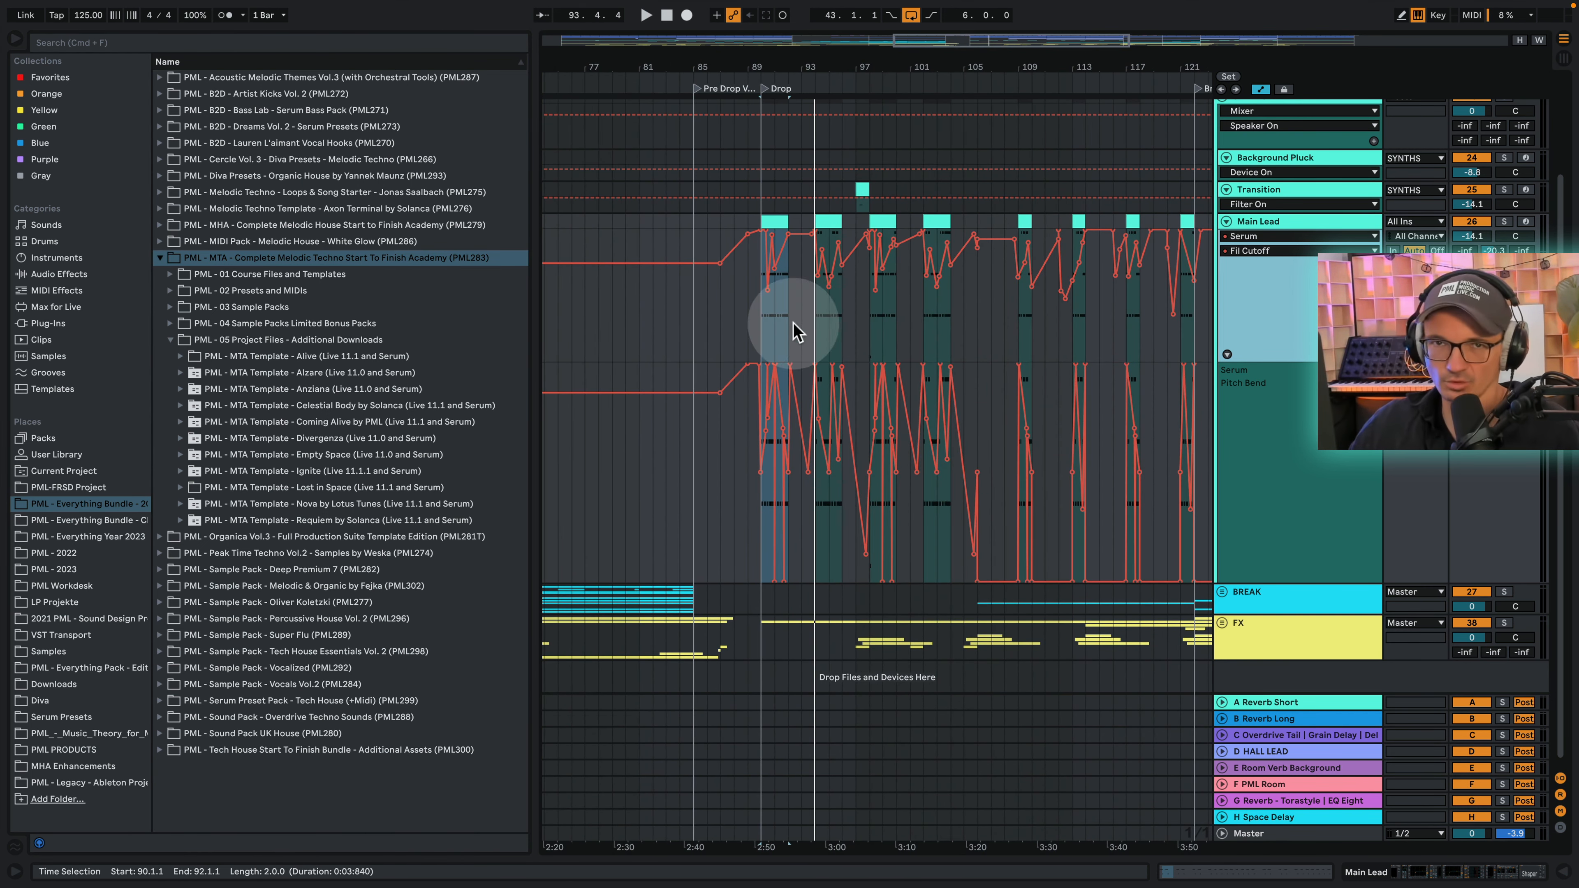